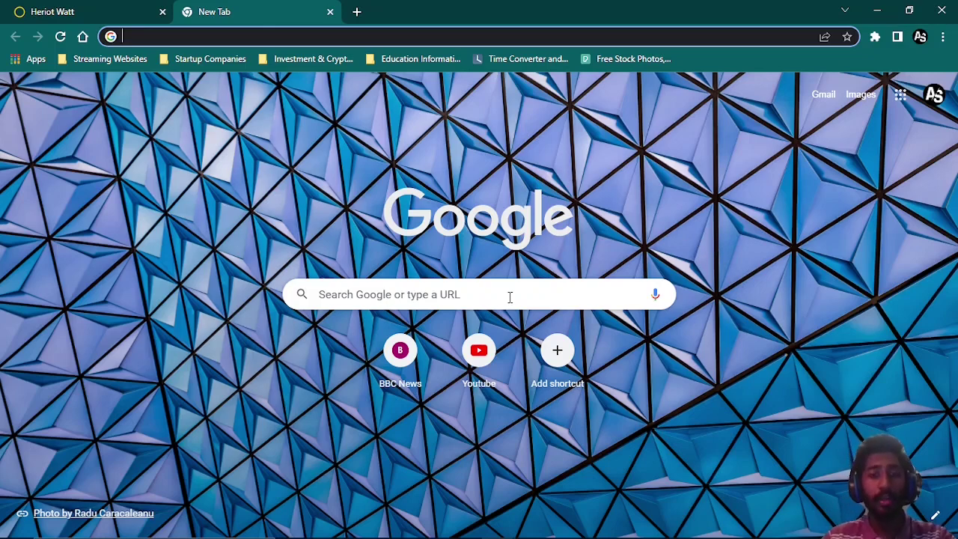
Search the web for opensolar, go to the official website, dismiss its product release banner and open the account registration form.
type("opensolar")
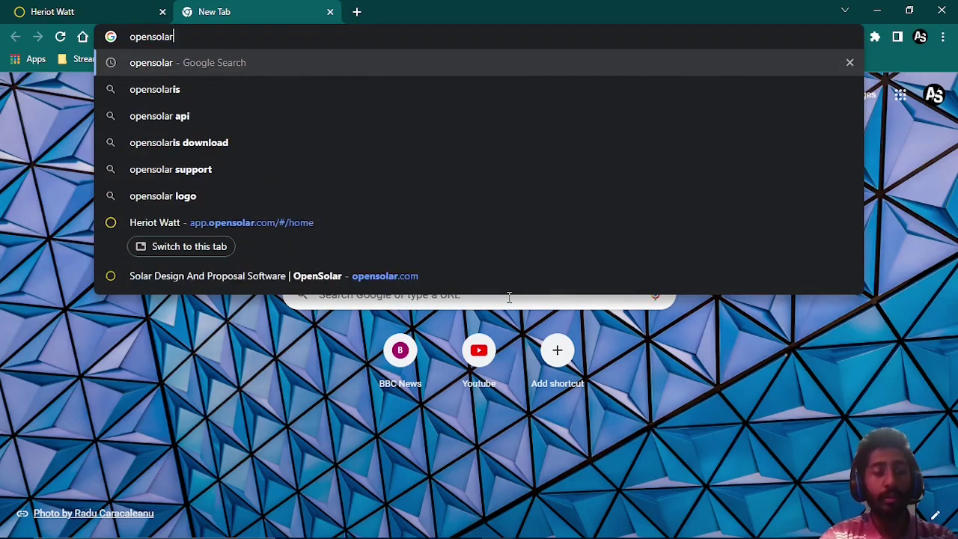
key("Return")
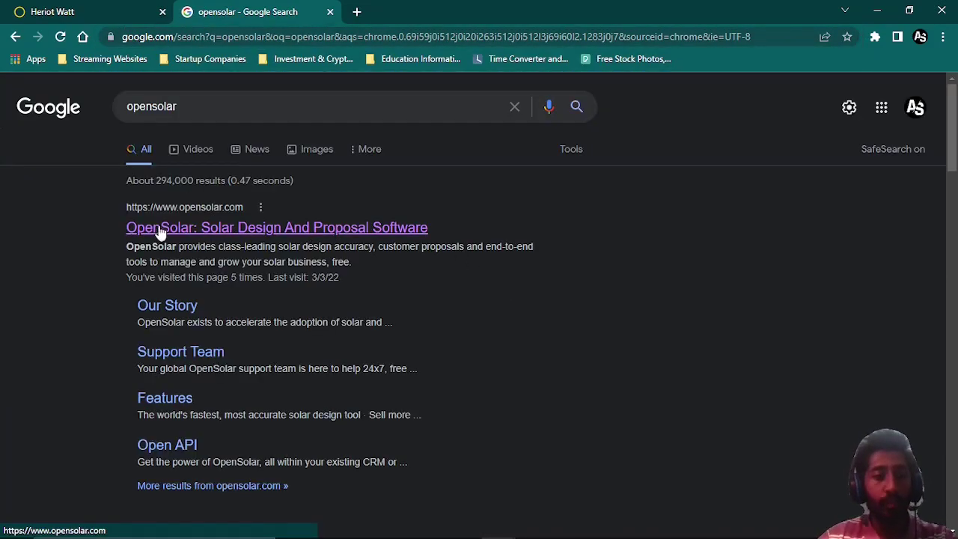
left_click(341, 237)
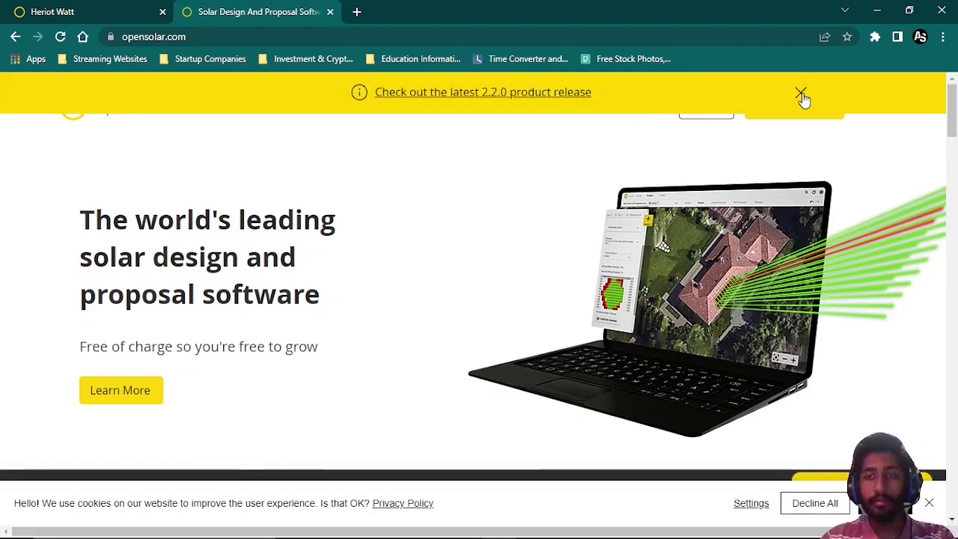
left_click(801, 94)
left_click(778, 120)
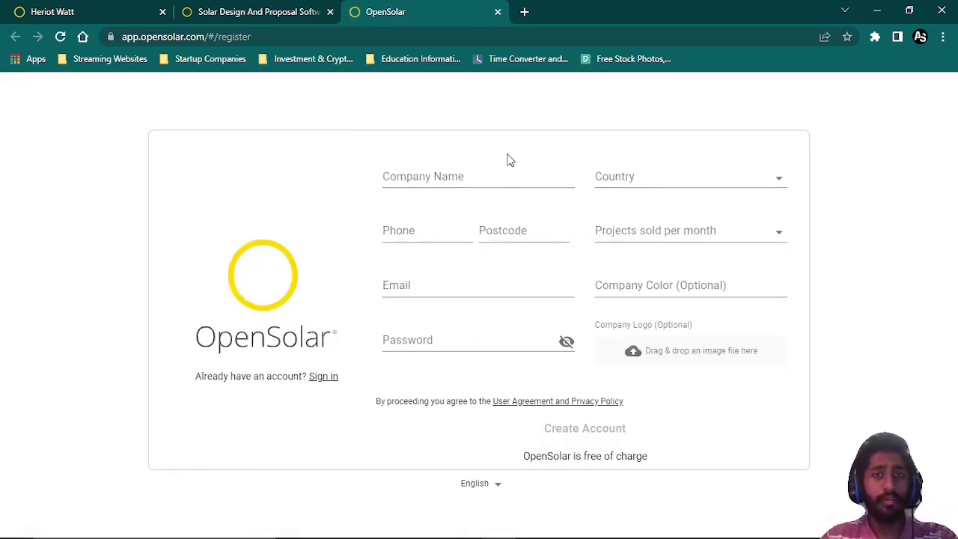
Look over the registration form's fields, choosing 0 projects sold per month, and close the form without creating an account.
left_click(463, 176)
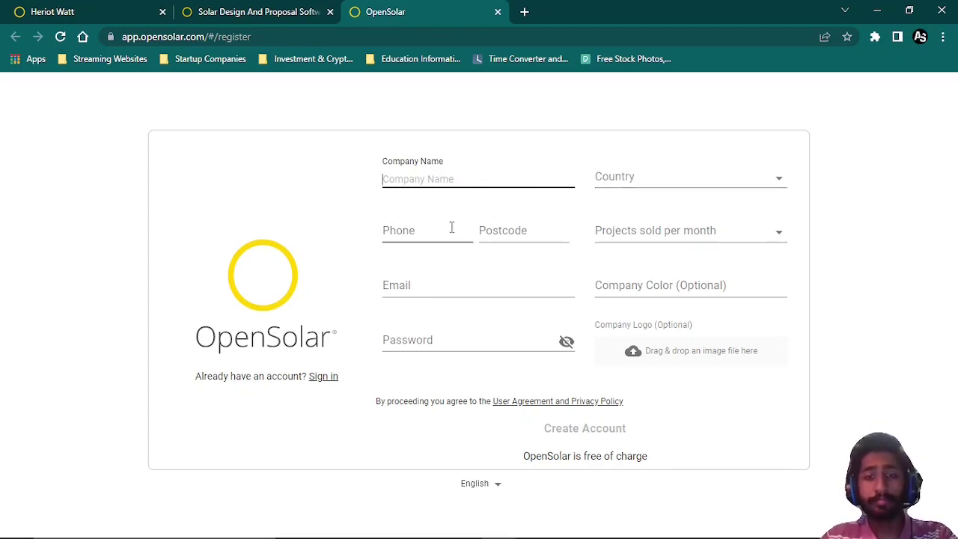
left_click(689, 240)
left_click(661, 235)
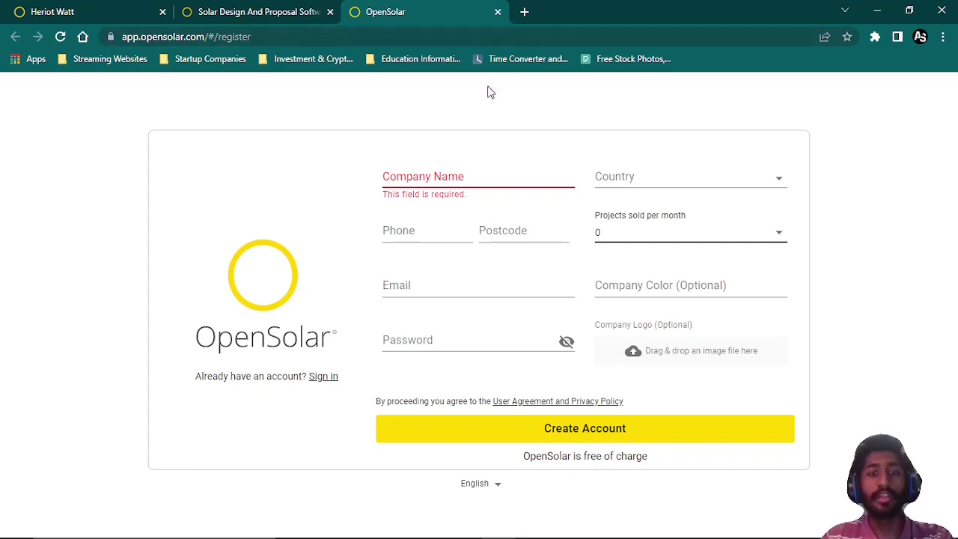
left_click(499, 12)
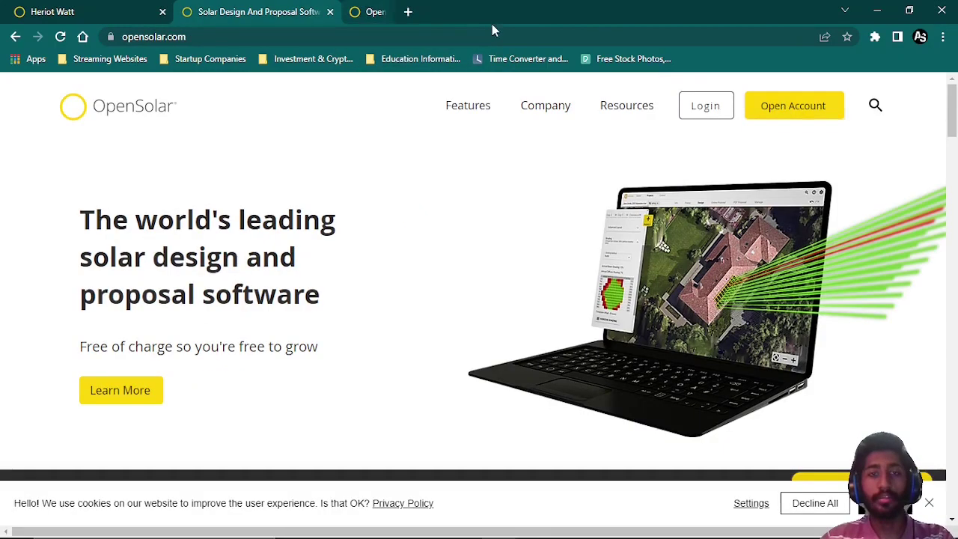
View the OpenSolar login page and close both website tabs to return to the signed-in home page.
left_click(700, 111)
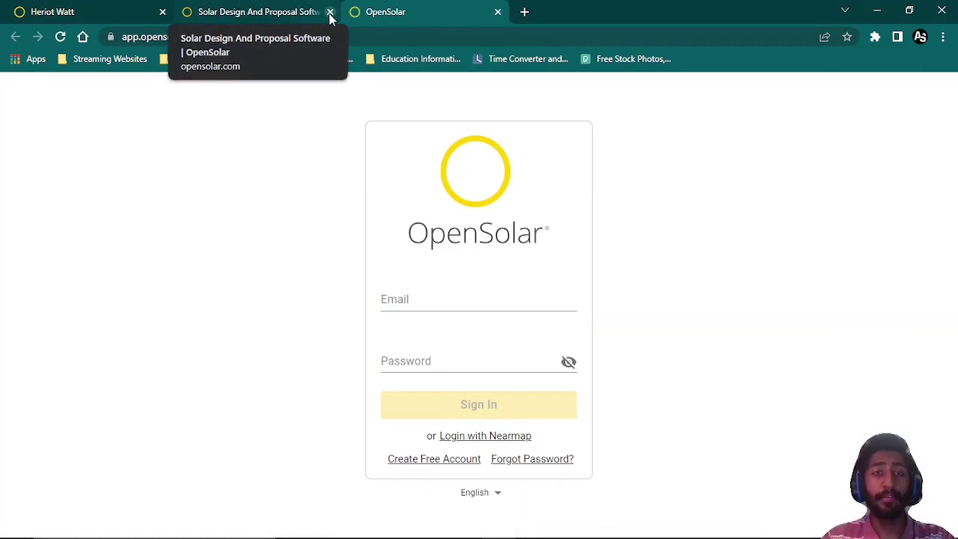
left_click(330, 13)
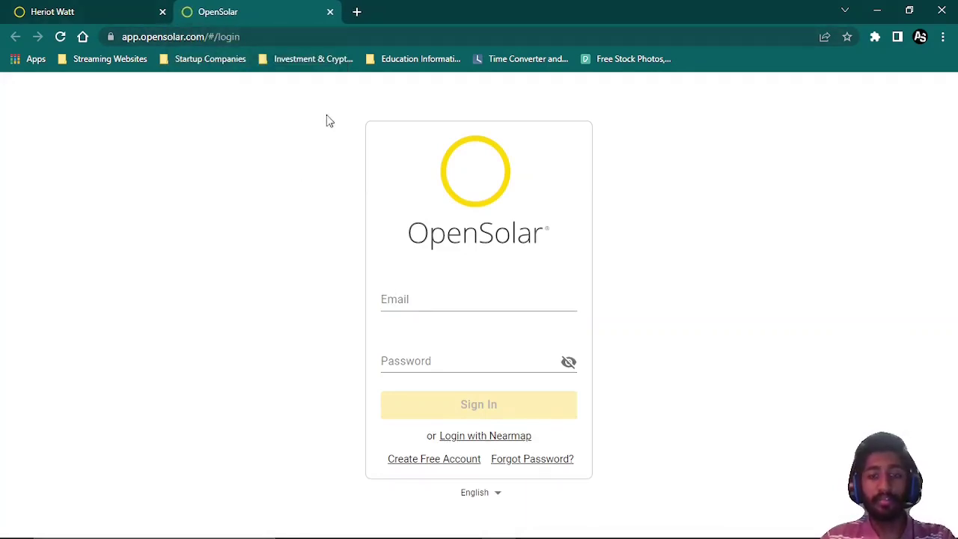
left_click(330, 12)
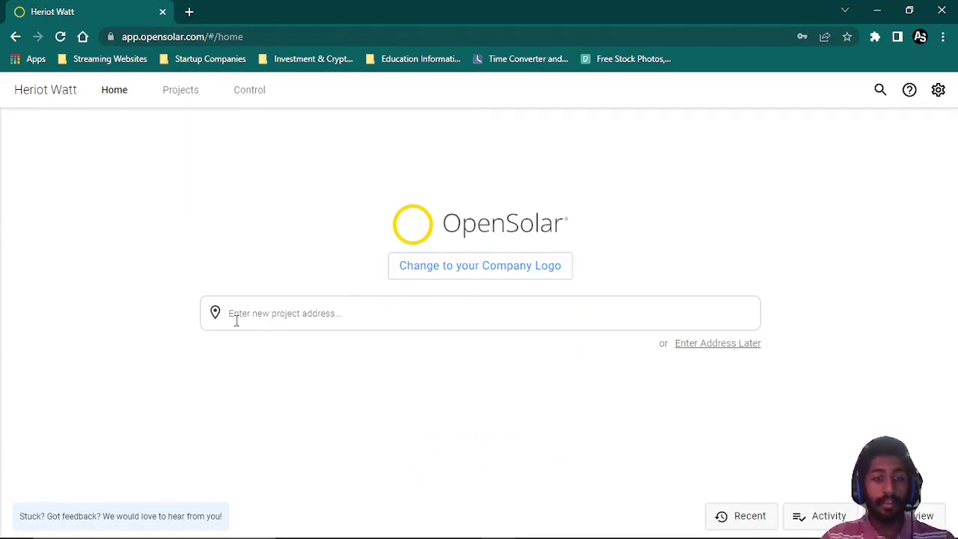
Open the first project in the projects list.
left_click(292, 315)
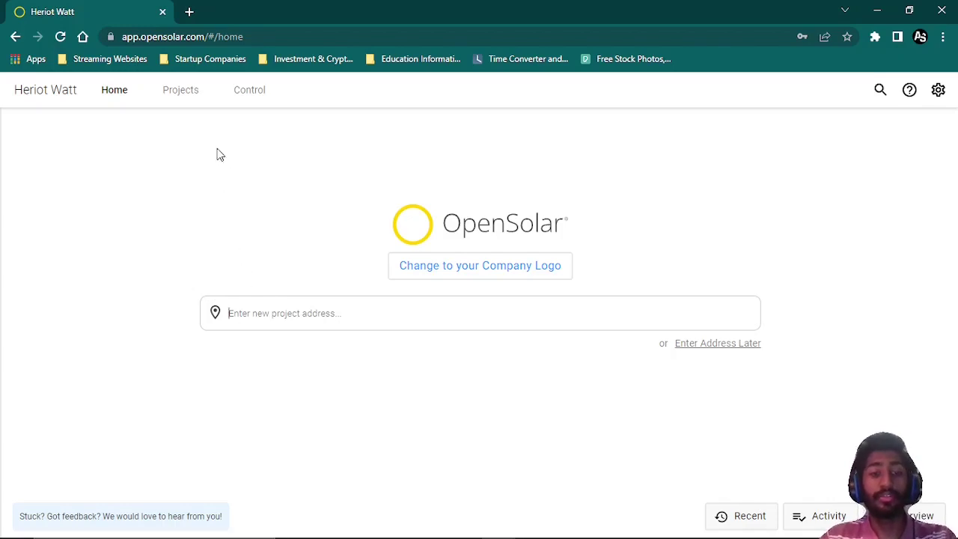
left_click(185, 97)
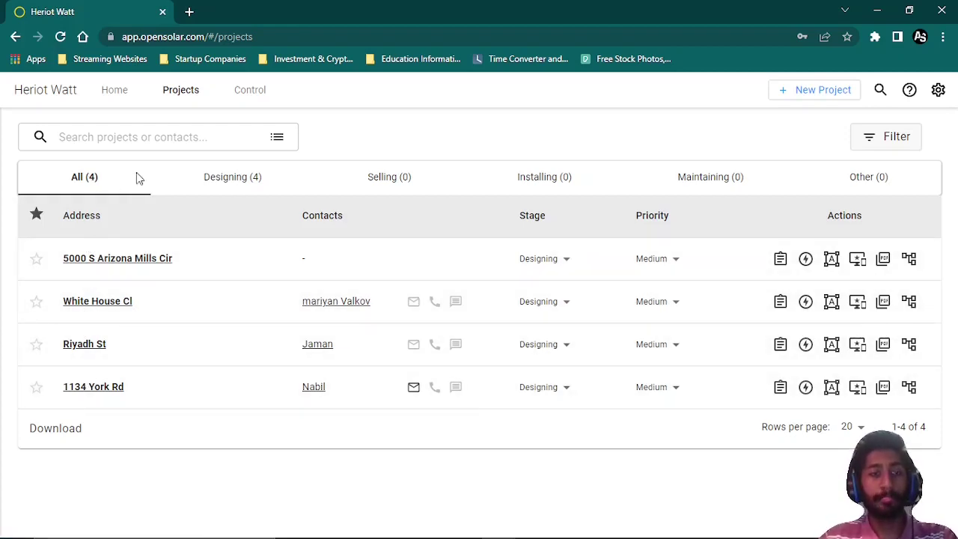
left_click(122, 262)
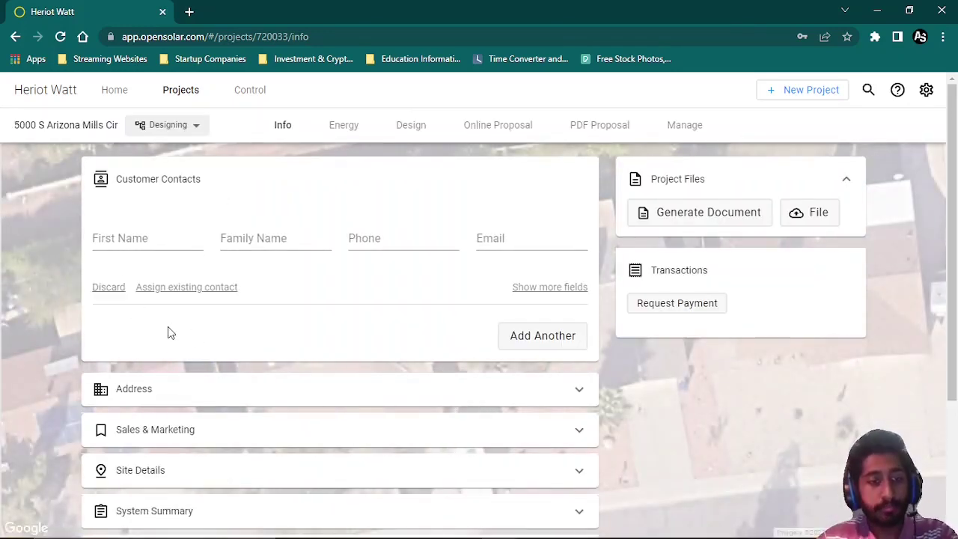
Review the project's address details, including locality, country and coordinates, and collapse the Address section again.
scroll(180, 325, "down", 1)
scroll(190, 317, "up", 1)
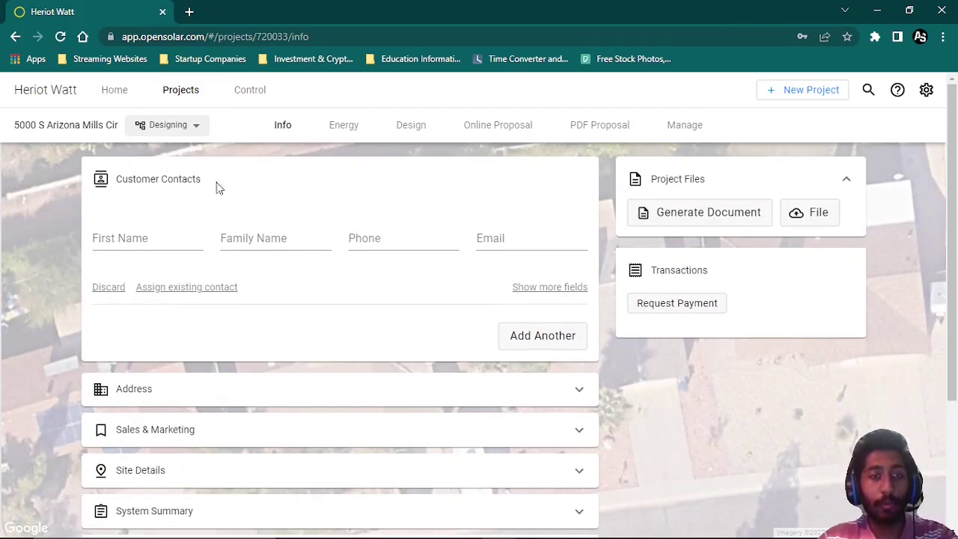
scroll(239, 285, "down", 2)
left_click(231, 258)
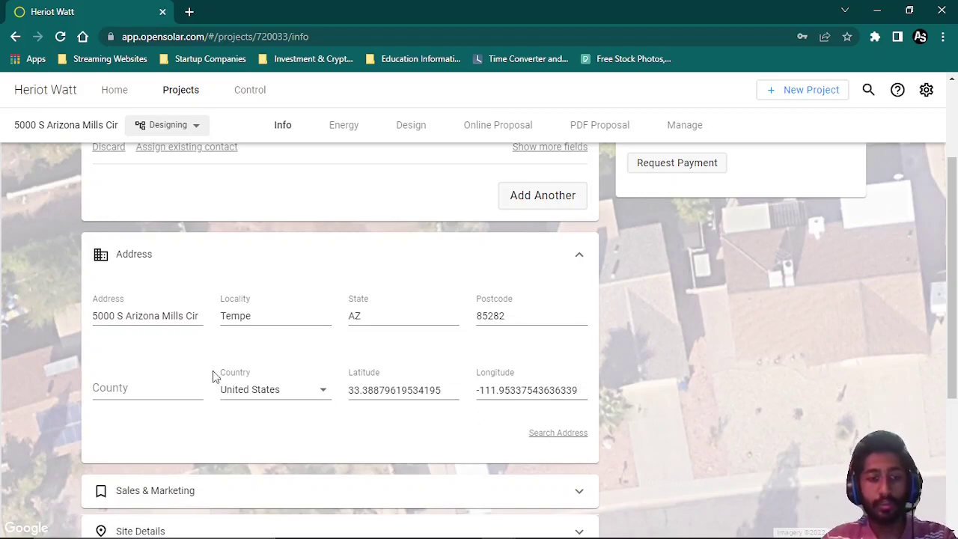
left_click(514, 261)
scroll(149, 333, "up", 2)
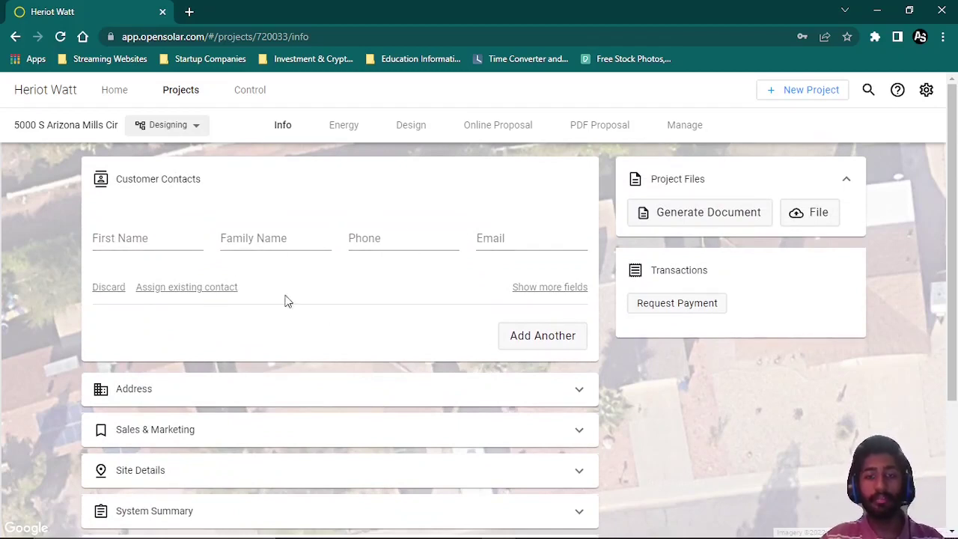
Enter a customer contact with first name "test" and family name "video" and save the project.
left_click(160, 244)
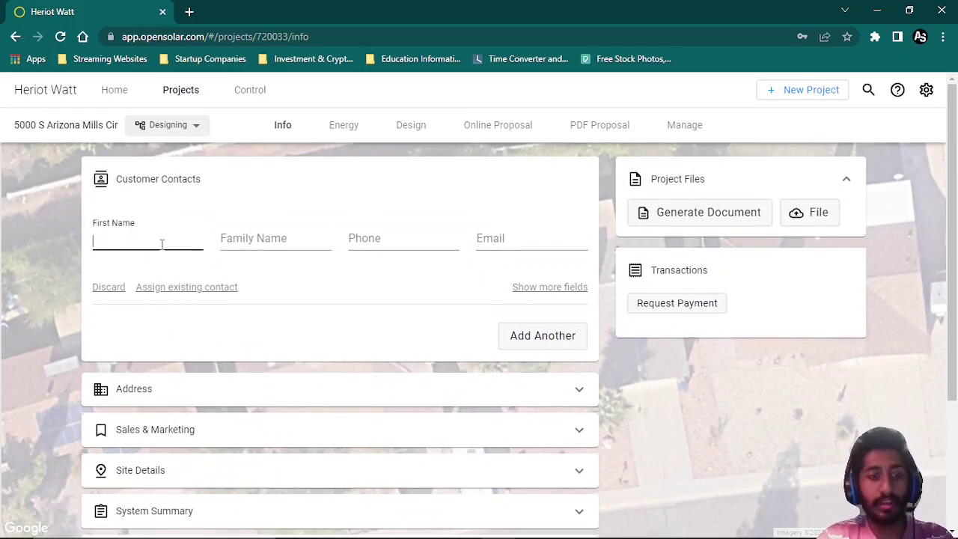
type("test")
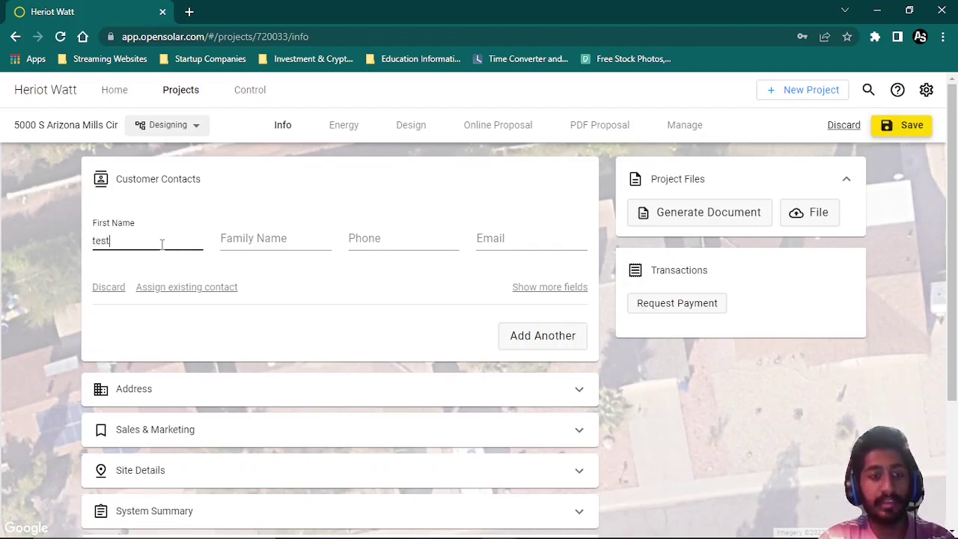
key("Tab")
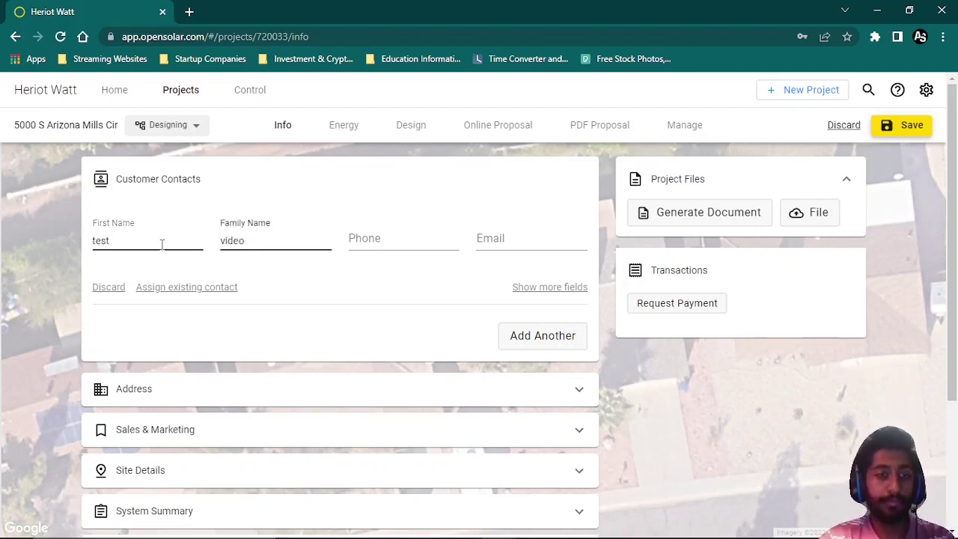
left_click(893, 135)
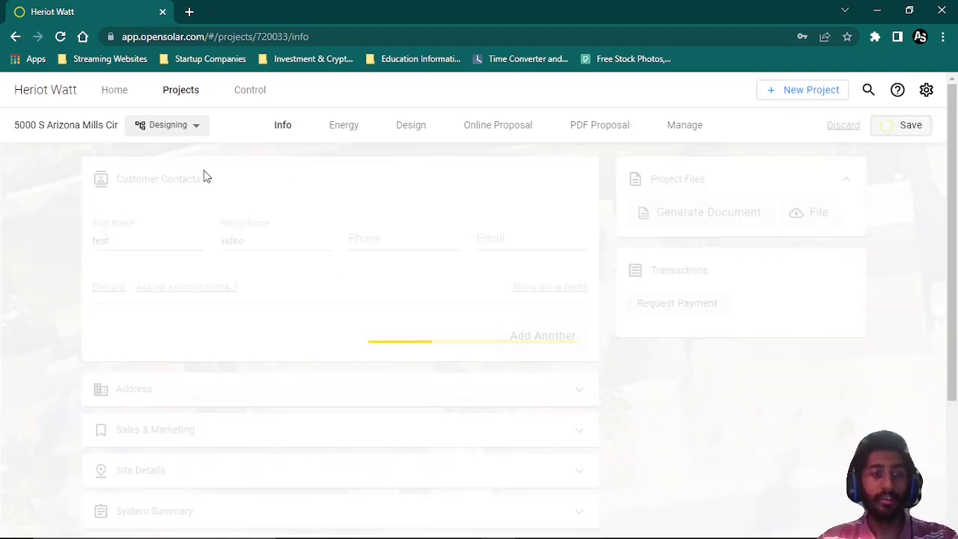
Examine the Site Details section, including the available roof types and temperature overrides, and collapse it without changes.
scroll(192, 314, "down", 2)
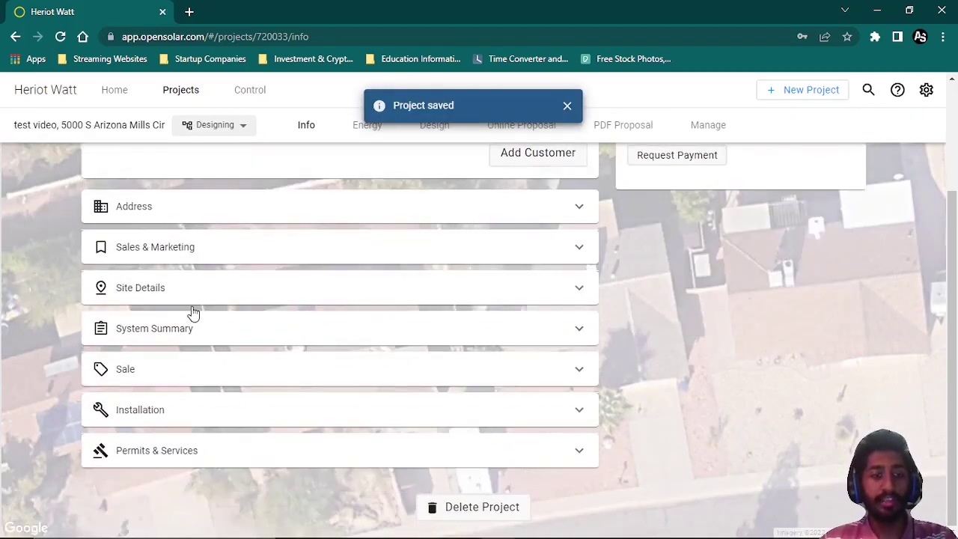
scroll(194, 313, "up", 2)
scroll(193, 313, "down", 2)
left_click(162, 298)
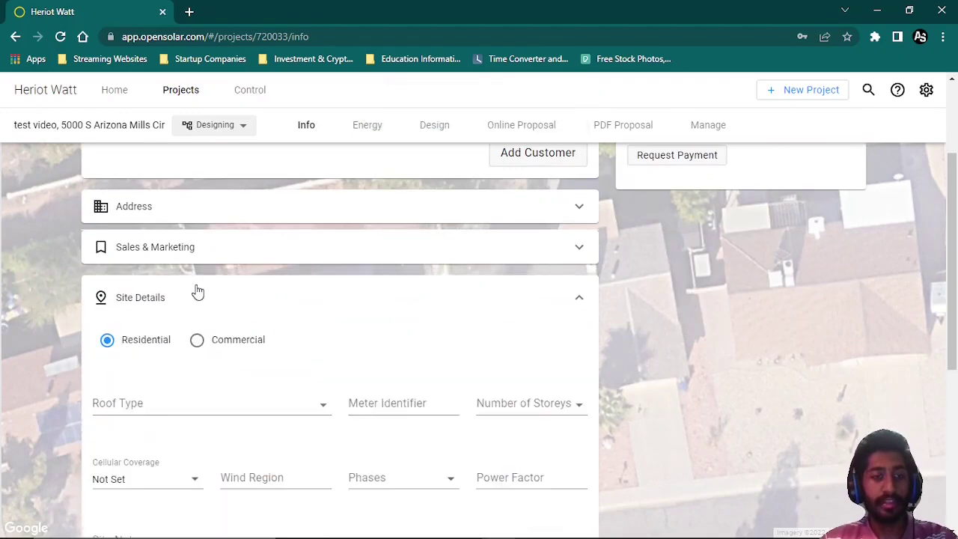
scroll(149, 307, "down", 1)
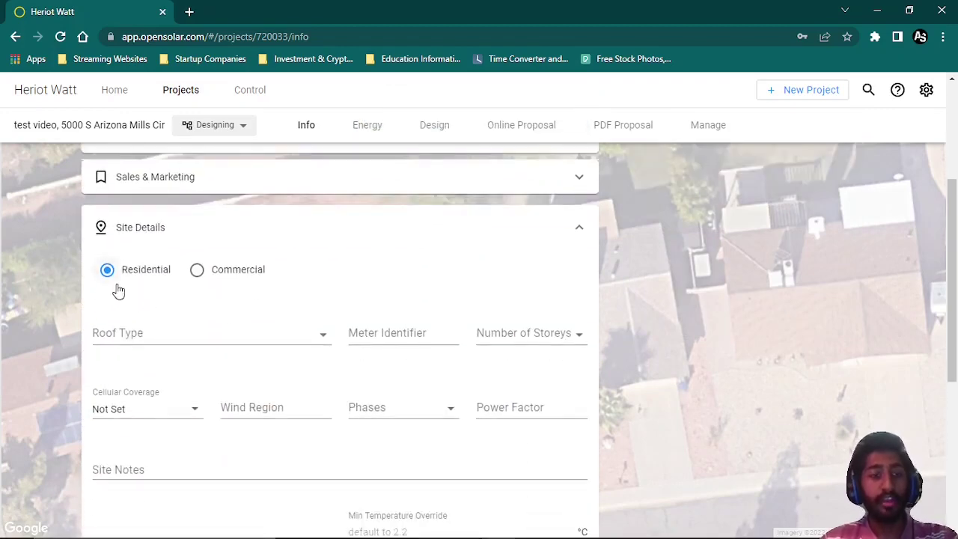
scroll(220, 325, "down", 1)
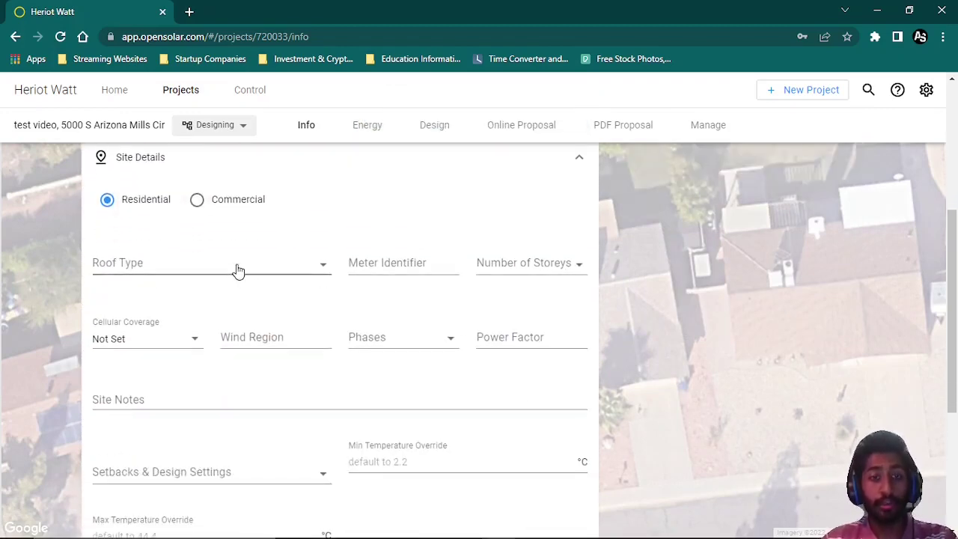
left_click(238, 271)
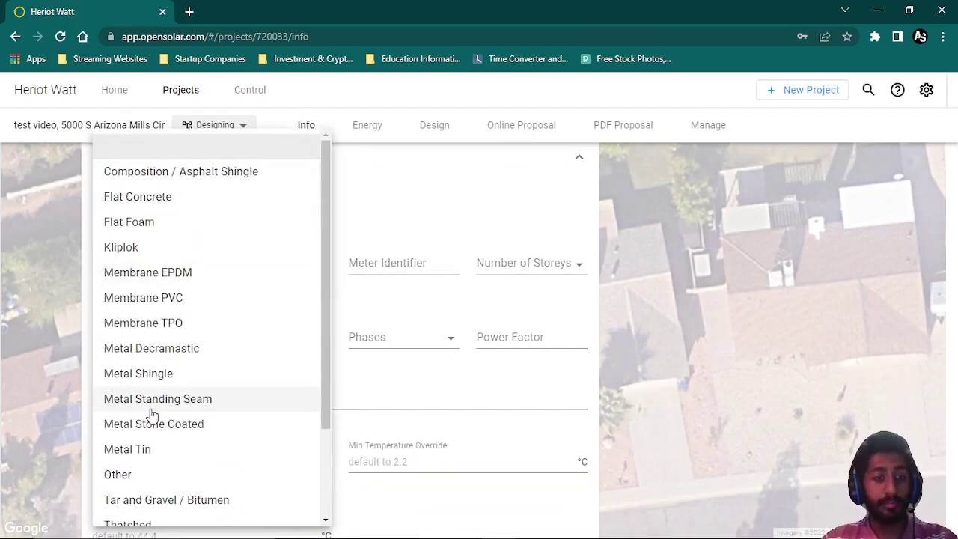
scroll(179, 422, "down", 3)
left_click(10, 423)
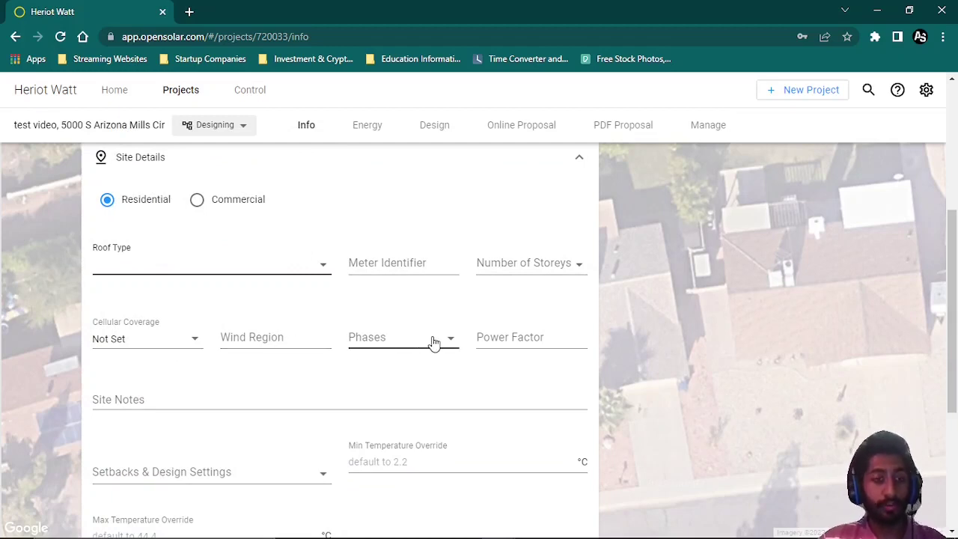
scroll(289, 400, "down", 2)
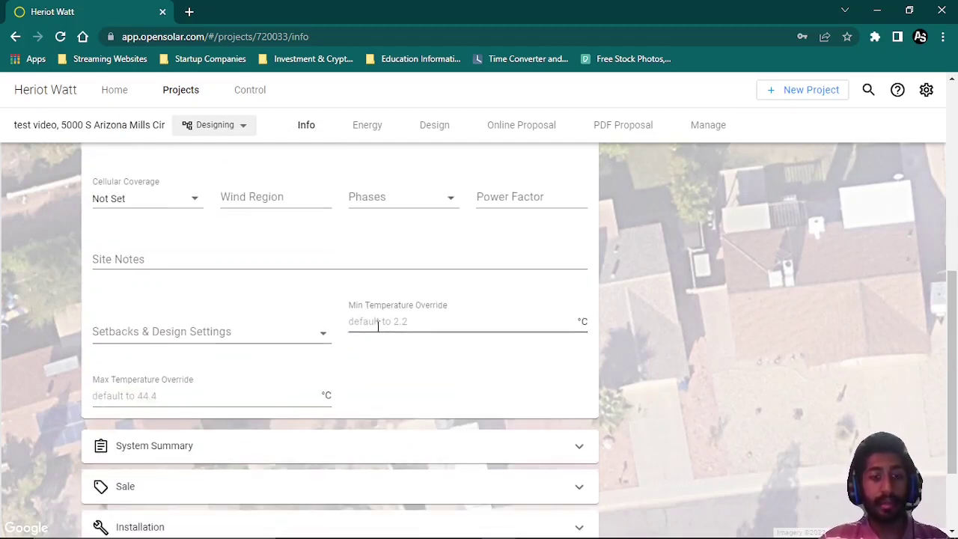
scroll(246, 382, "up", 2)
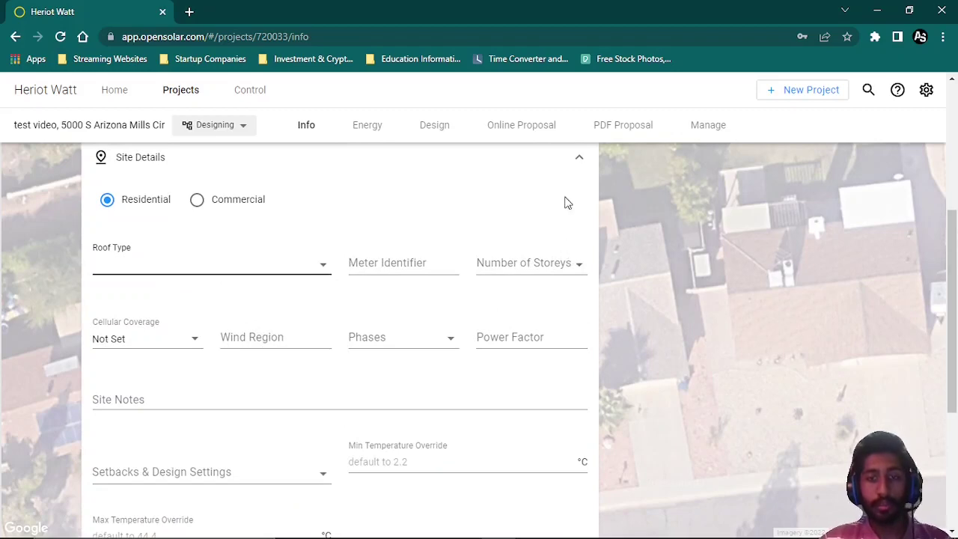
left_click(570, 158)
Check the System Summary section of the project info and collapse it again.
left_click(218, 337)
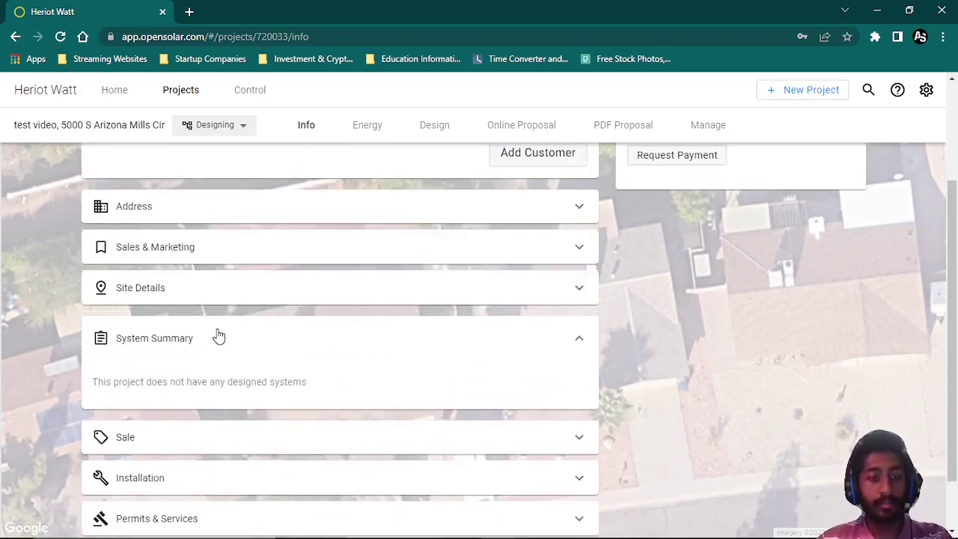
left_click(219, 337)
scroll(239, 434, "up", 2)
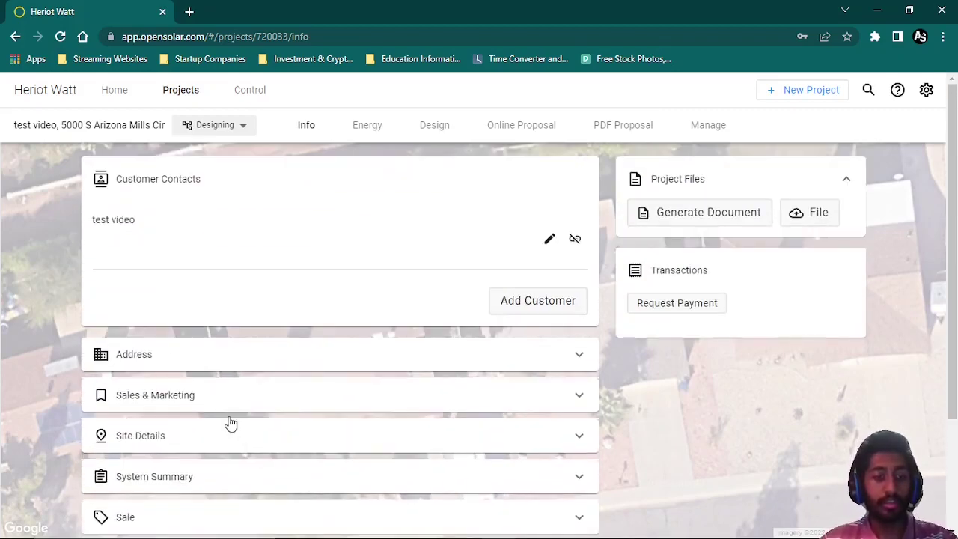
Open the project's Energy page and review the data source options for electricity usage, keeping Annual Consumption (kWh).
left_click(368, 138)
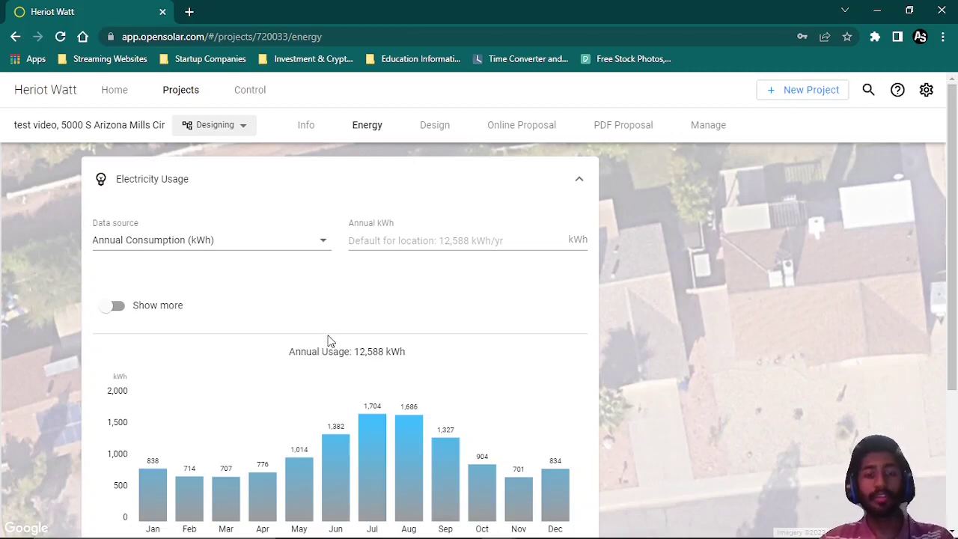
left_click(237, 243)
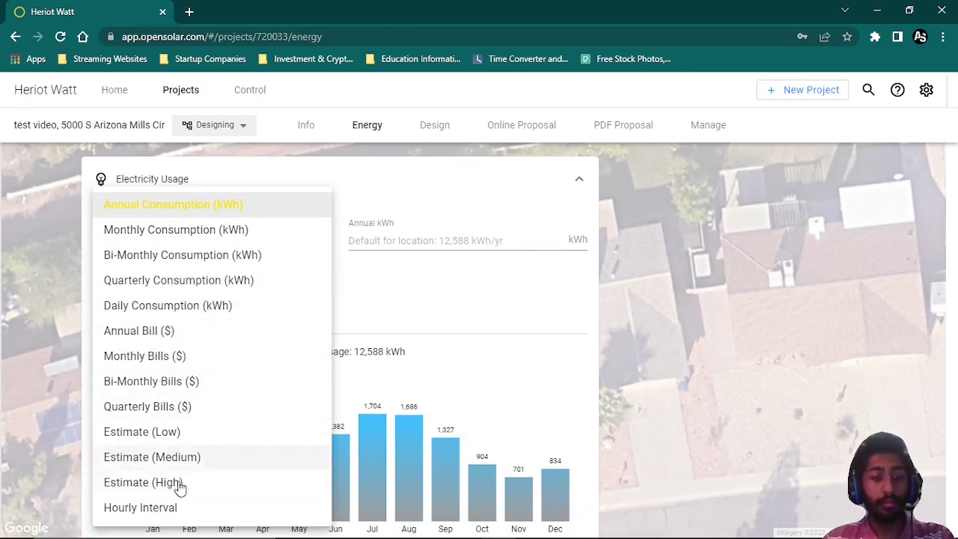
left_click(422, 275)
Examine the monthly electricity usage chart and the current and proposed tariffs under Electricity Utility.
scroll(356, 311, "down", 3)
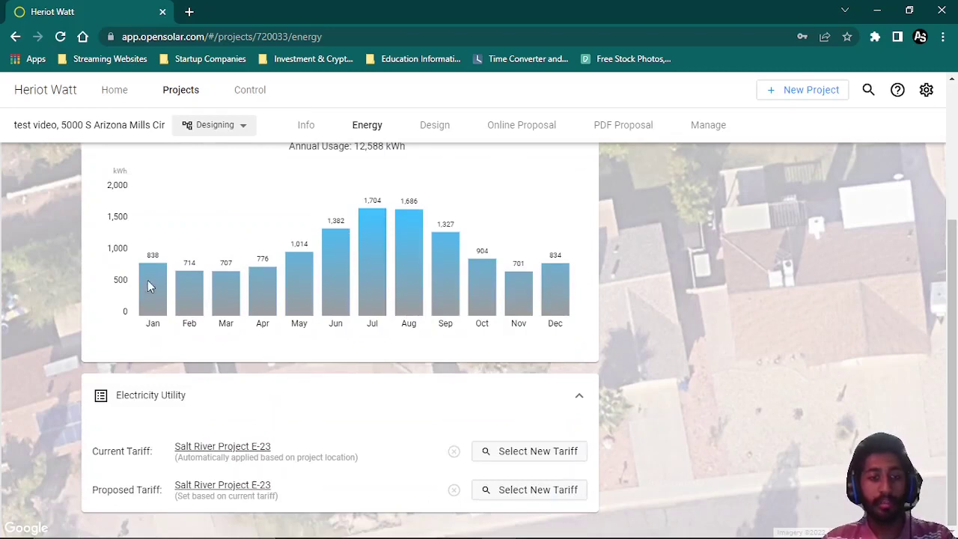
scroll(212, 341, "up", 1)
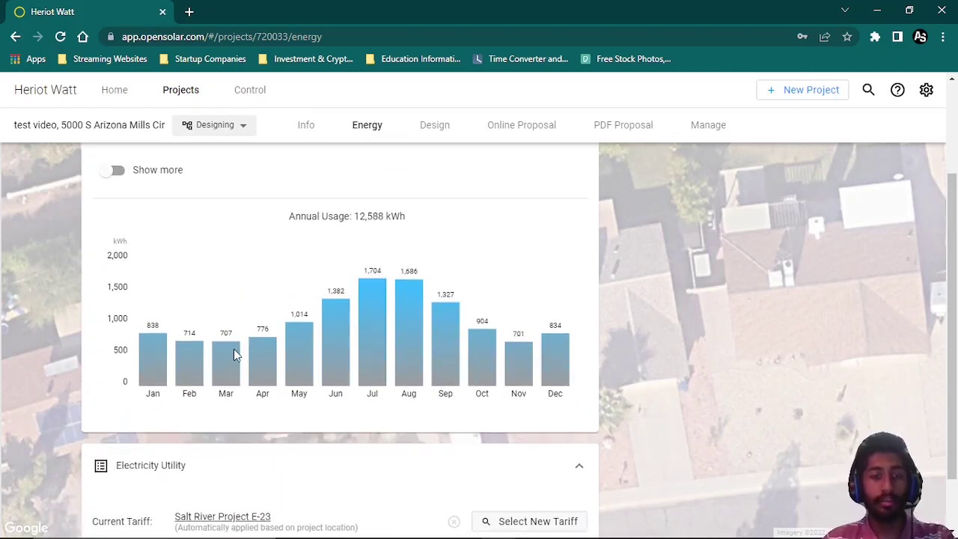
scroll(206, 357, "down", 1)
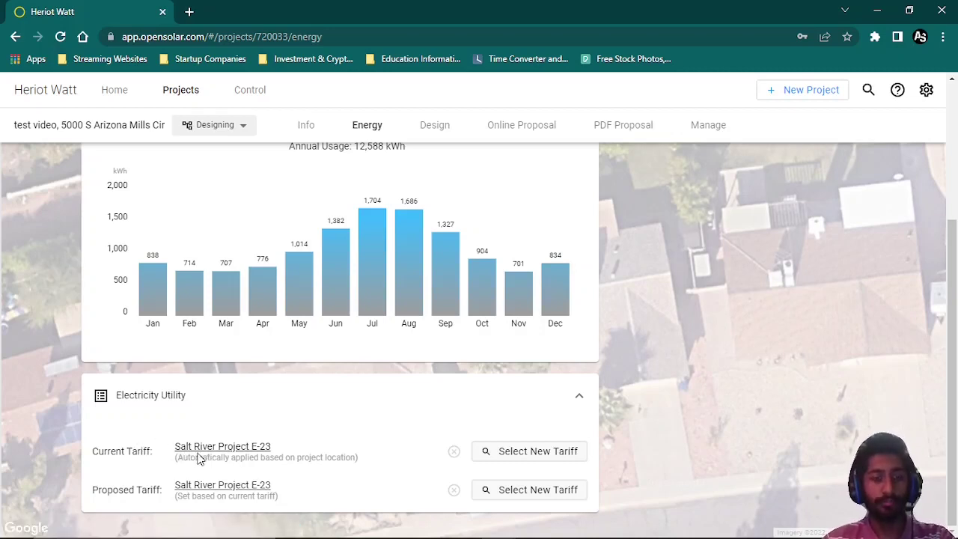
Go over the Energy page once more, from the Electricity Usage data source and chart to the utility tariffs.
scroll(332, 374, "up", 3)
scroll(289, 492, "down", 3)
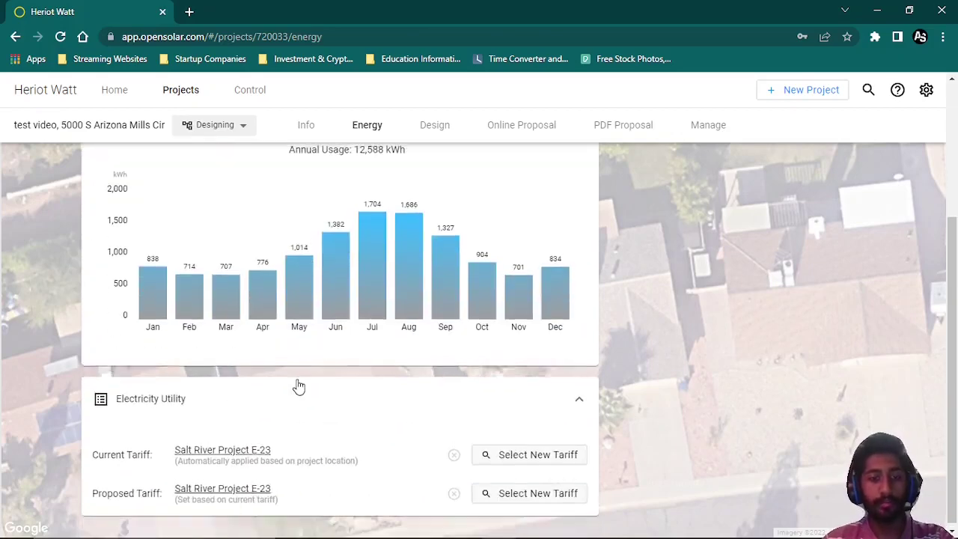
scroll(299, 386, "up", 2)
scroll(407, 193, "down", 1)
scroll(412, 242, "up", 2)
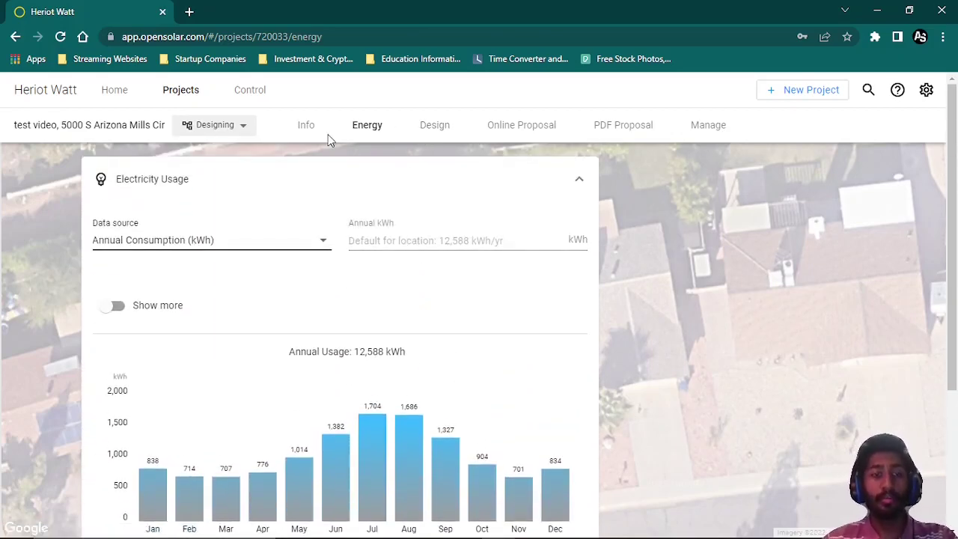
scroll(232, 221, "down", 2)
scroll(161, 187, "up", 2)
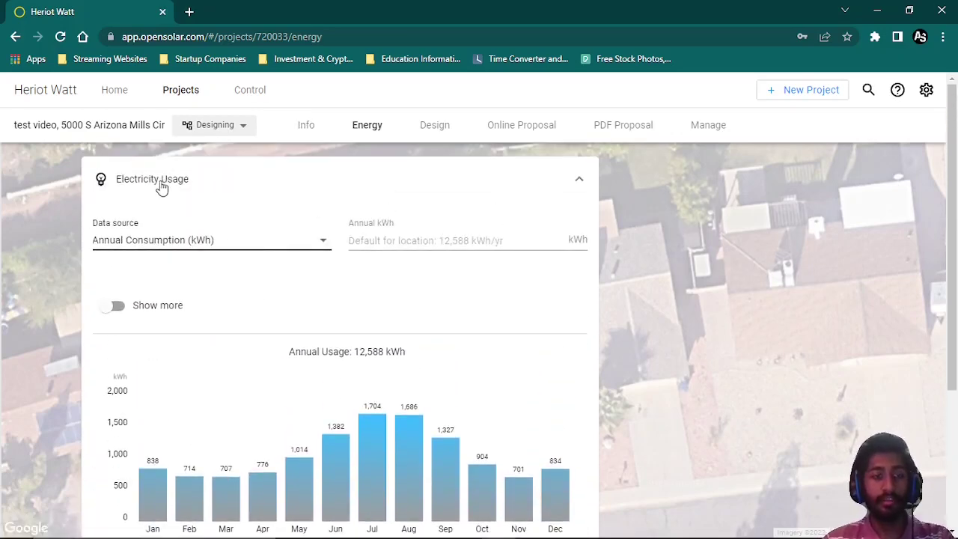
scroll(330, 346, "down", 2)
scroll(346, 338, "up", 2)
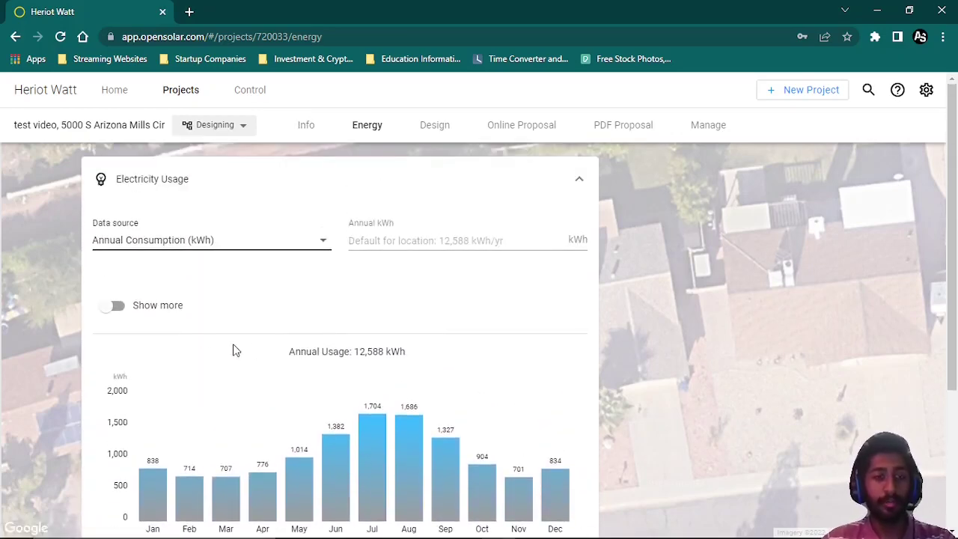
scroll(352, 358, "down", 2)
scroll(367, 315, "up", 2)
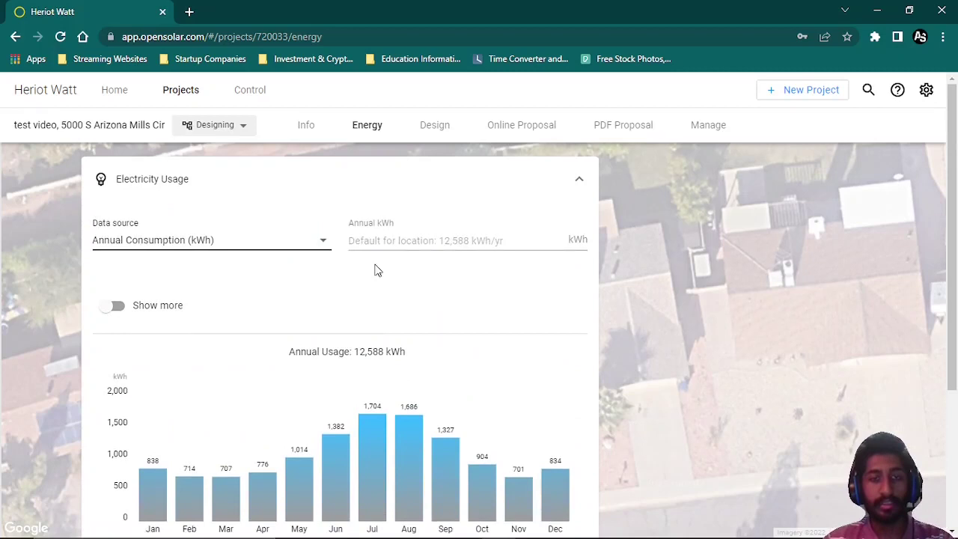
Open the project's Design page and inspect the customer's house and neighbouring roofs in the 3D imagery from several angles.
left_click(436, 126)
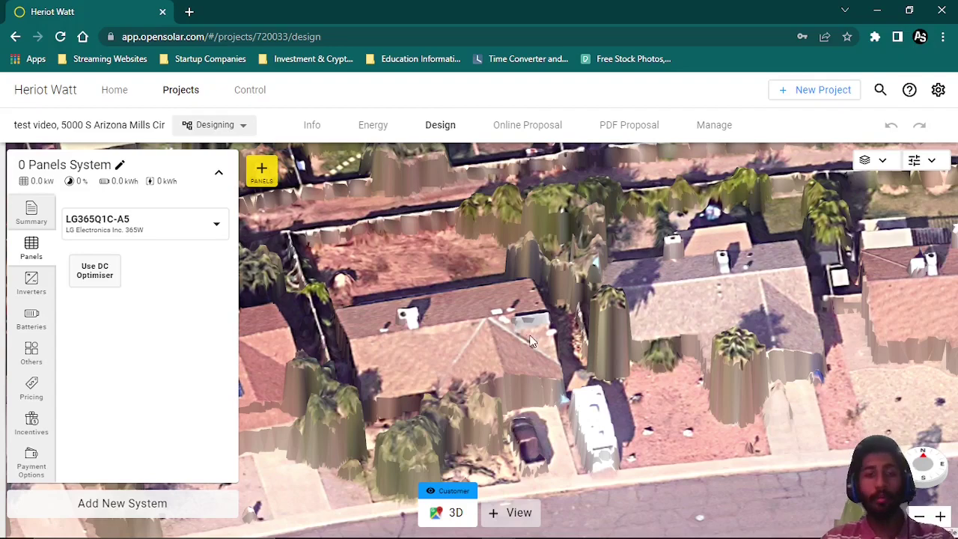
left_click_drag(589, 346, 694, 410)
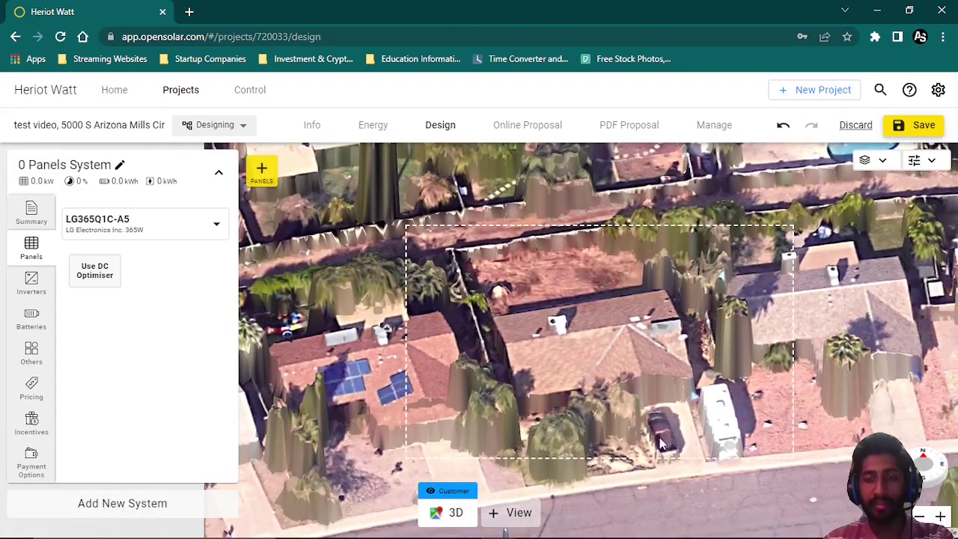
left_click_drag(660, 443, 632, 404)
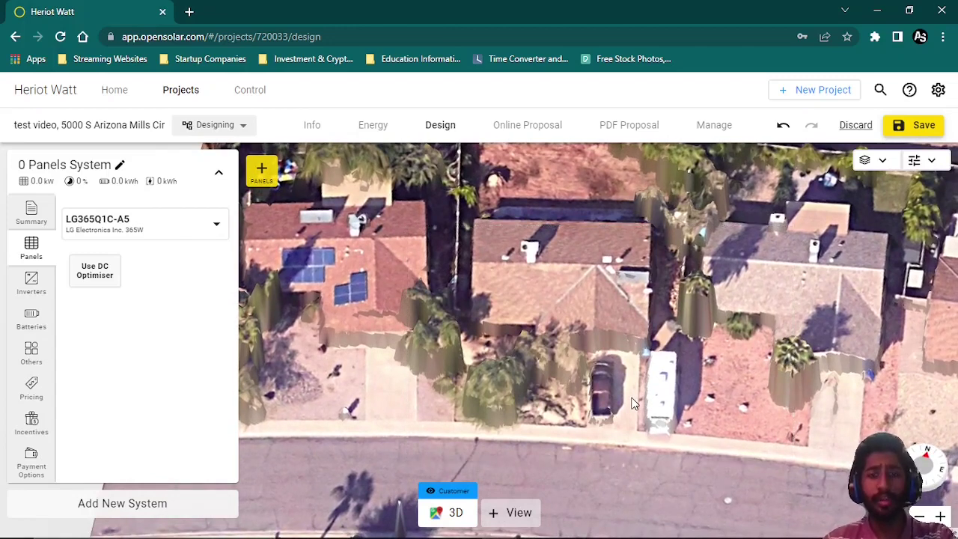
left_click_drag(640, 352, 651, 395)
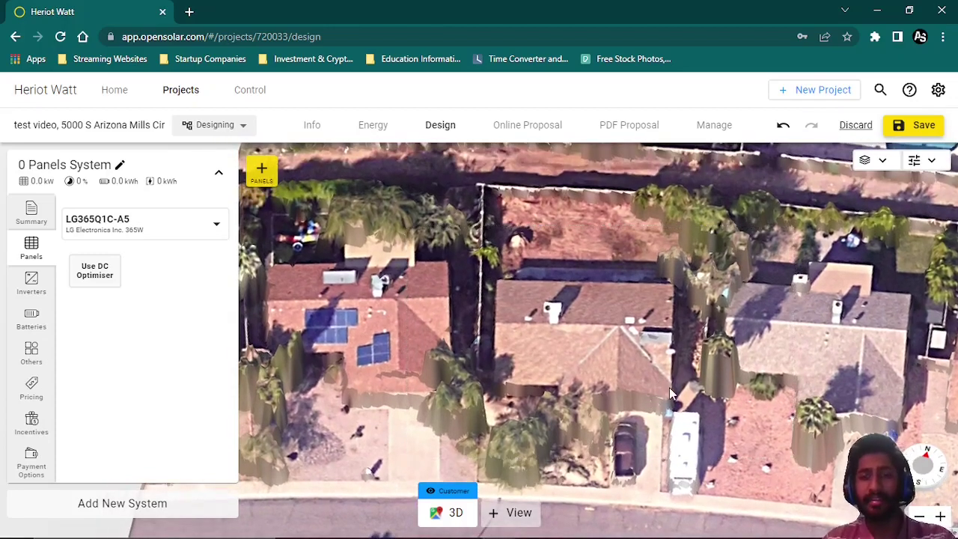
left_click_drag(671, 389, 603, 366)
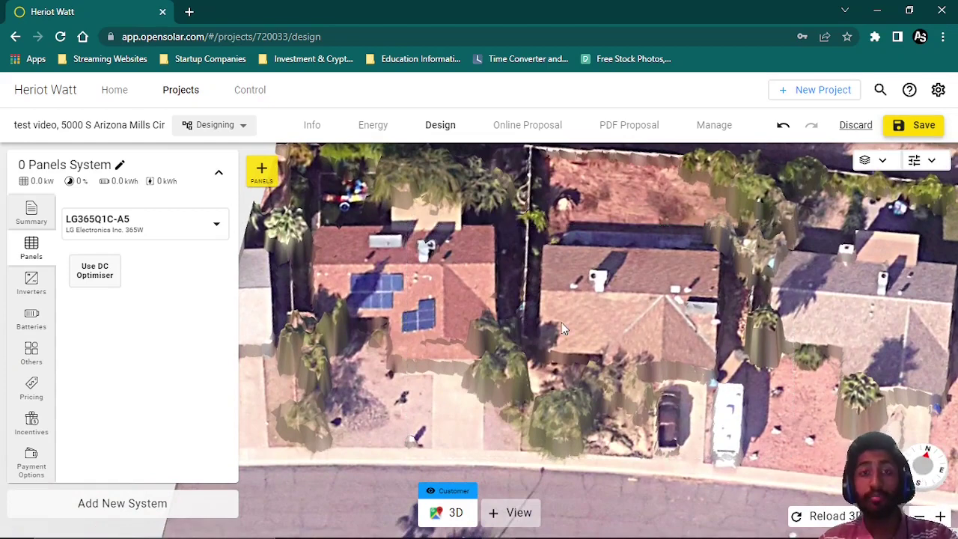
left_click_drag(532, 341, 520, 298)
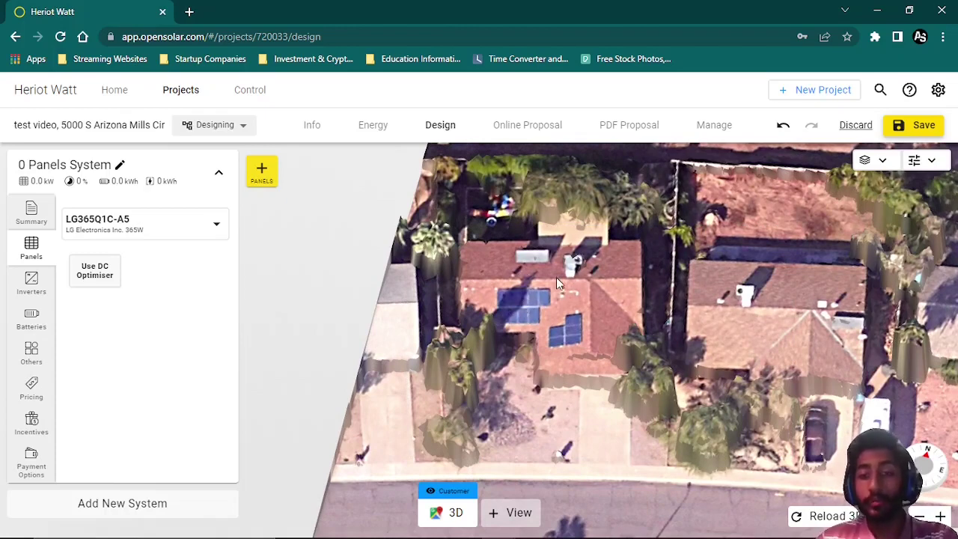
left_click_drag(672, 299, 581, 250)
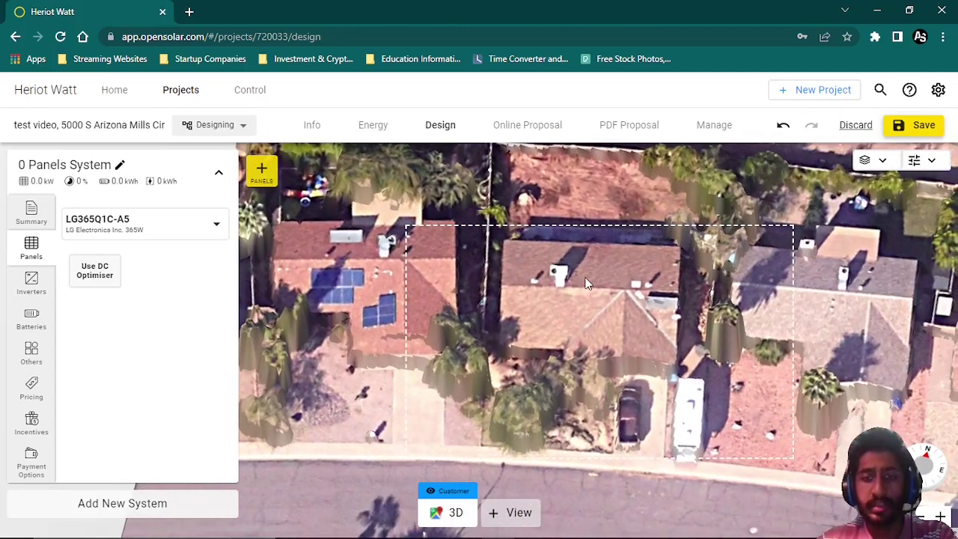
left_click_drag(587, 283, 558, 298)
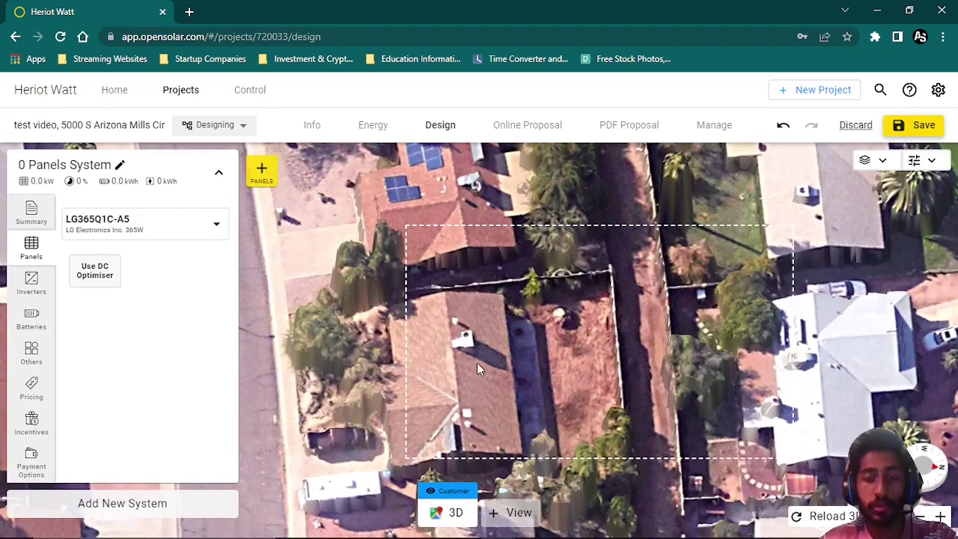
middle_click_drag(497, 395, 570, 261)
middle_click_drag(543, 337, 568, 297)
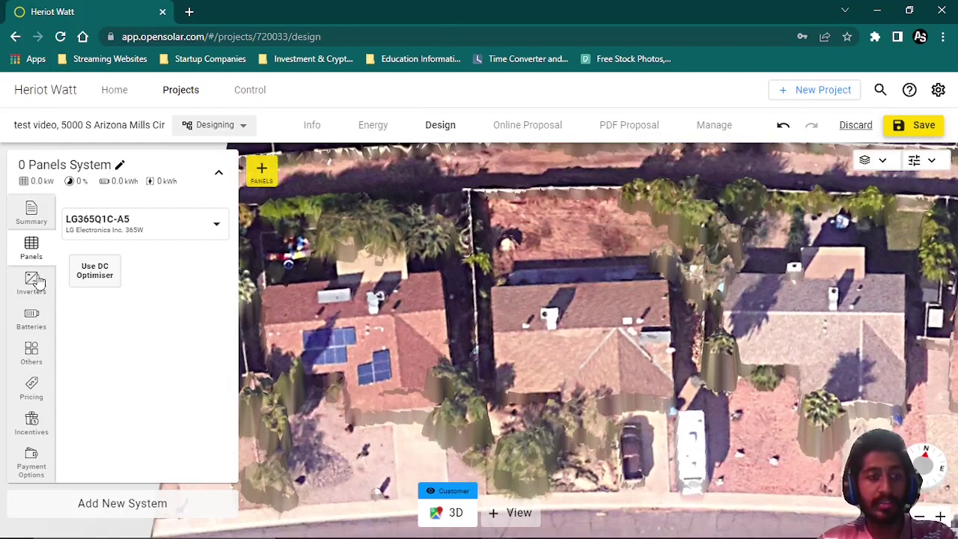
Review the system's Summary, including its hardware, payment options and energy figures.
left_click(30, 214)
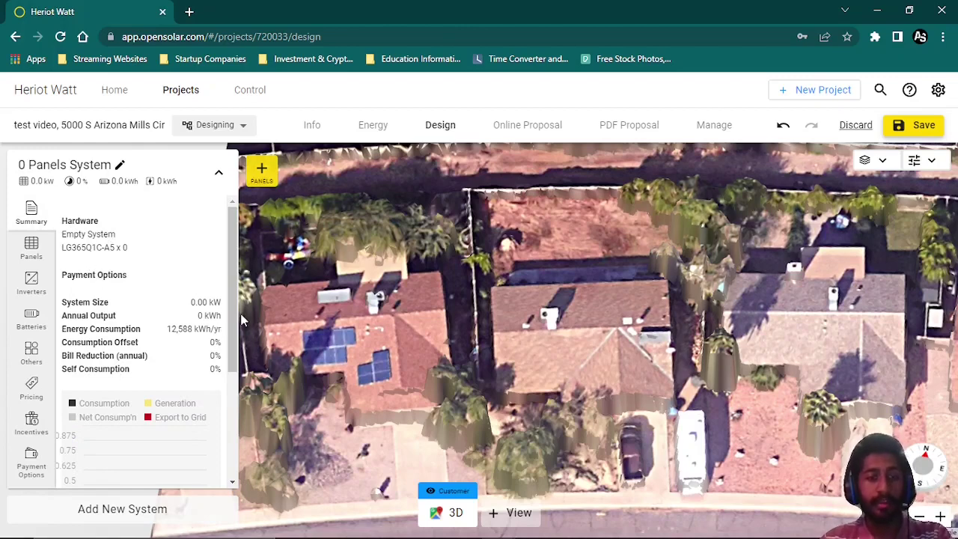
scroll(235, 355, "down", 1)
left_click_drag(235, 355, 233, 318)
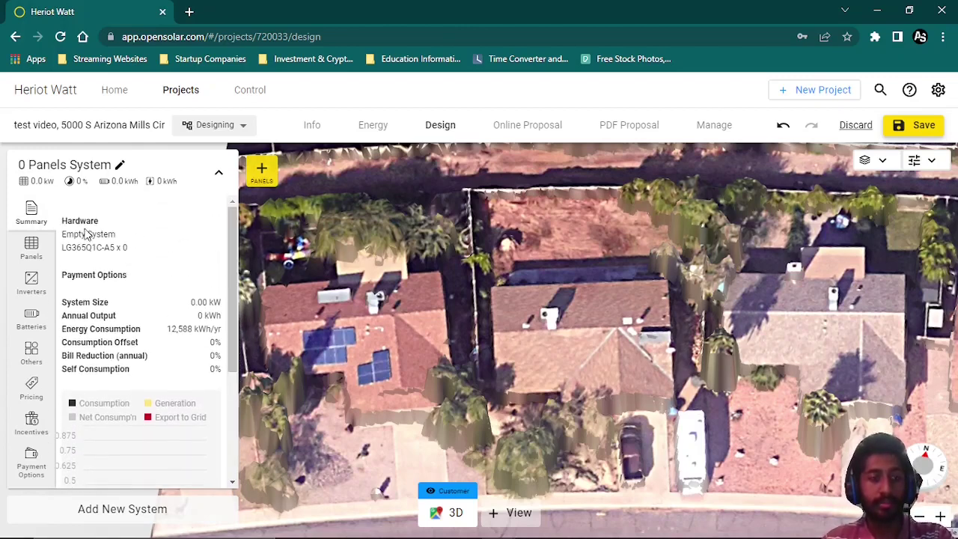
Browse the list of solar modules available for the system's panels and close it without choosing another module.
left_click(29, 249)
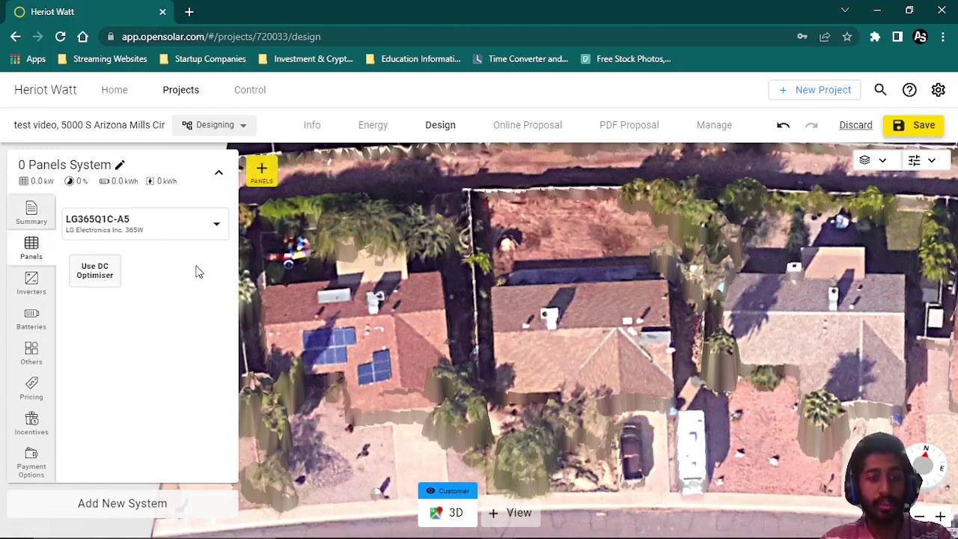
left_click(186, 225)
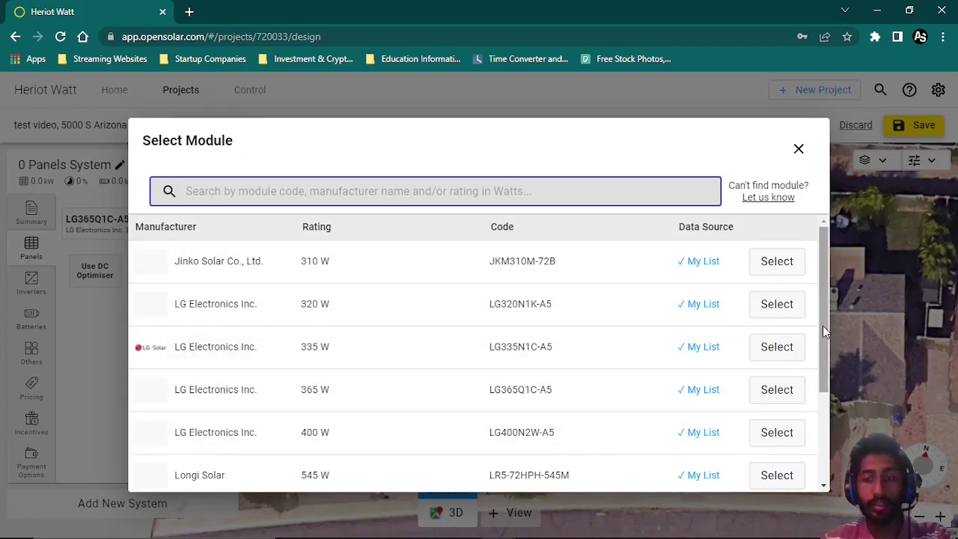
scroll(826, 332, "down", 5)
scroll(823, 345, "up", 5)
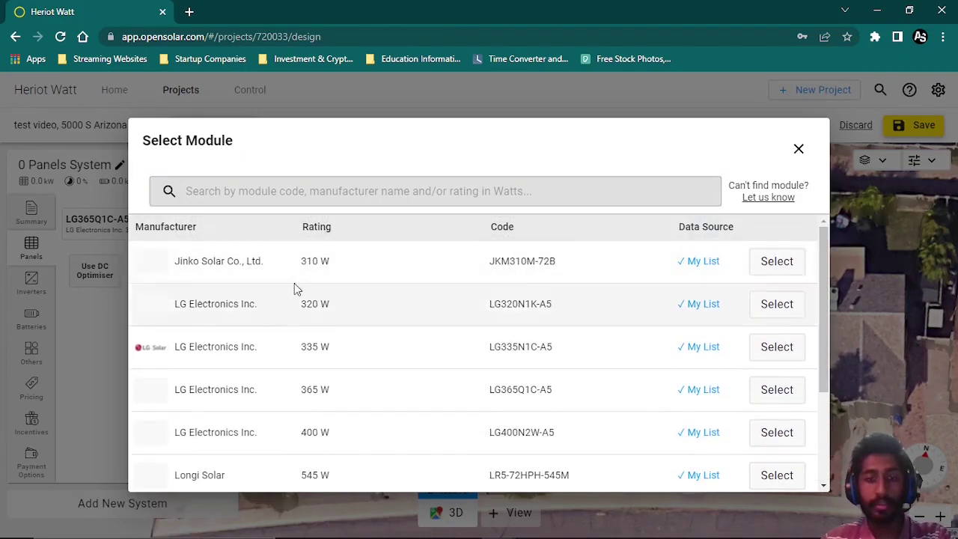
left_click(799, 150)
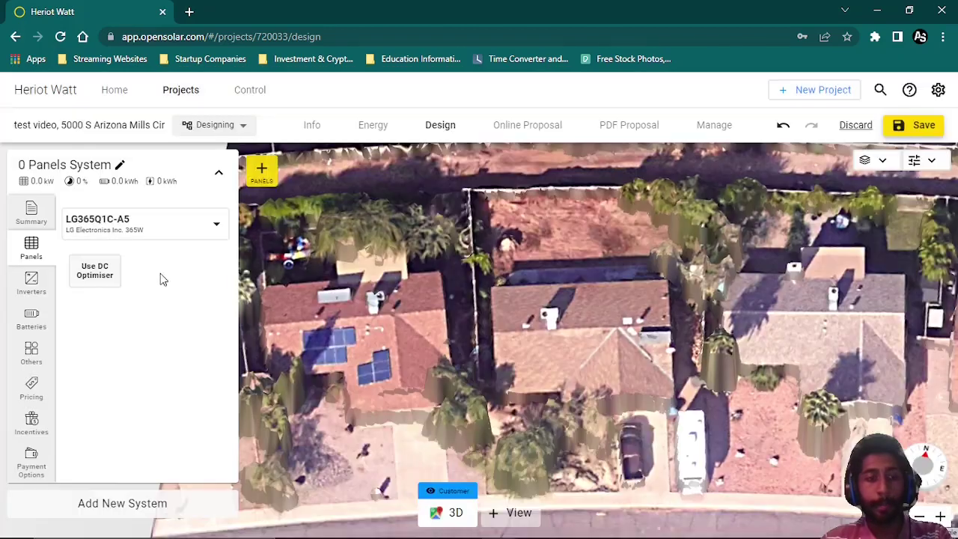
Look through the system's inverter, battery, other component, pricing, incentive and payment option settings.
left_click(33, 282)
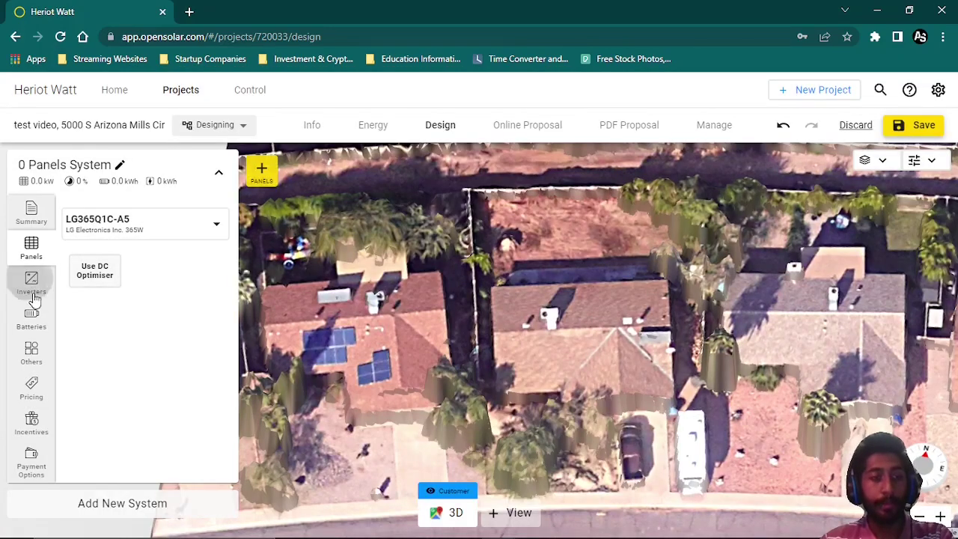
left_click(24, 330)
left_click(22, 363)
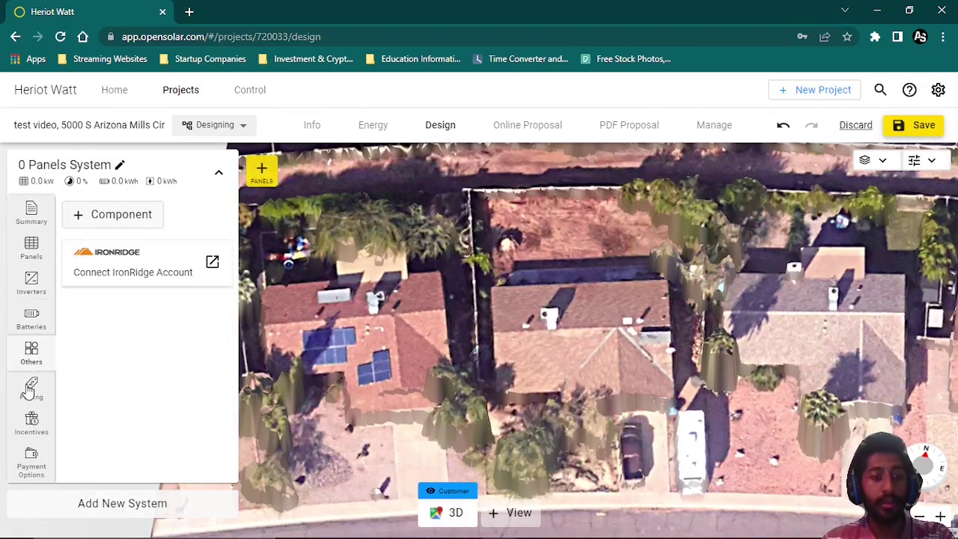
left_click(30, 390)
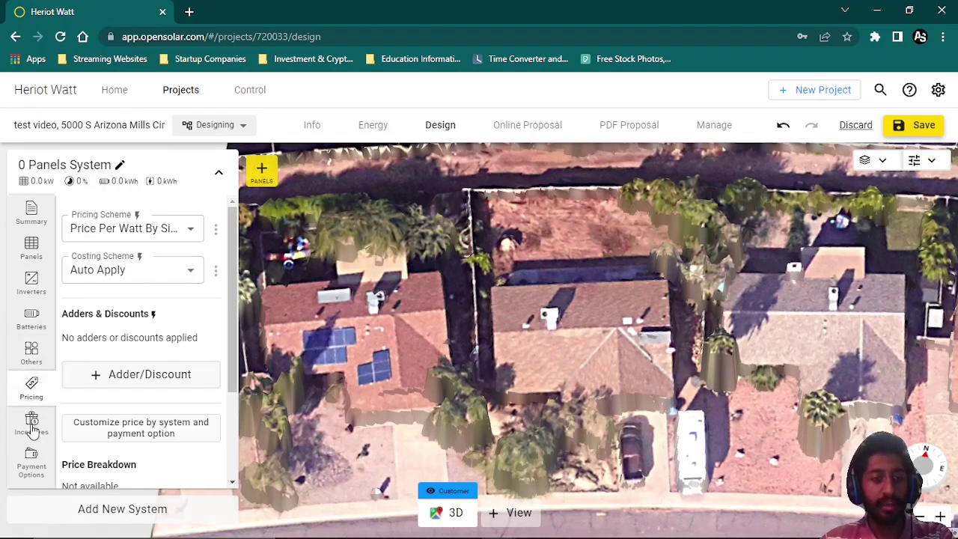
left_click(31, 427)
left_click(33, 464)
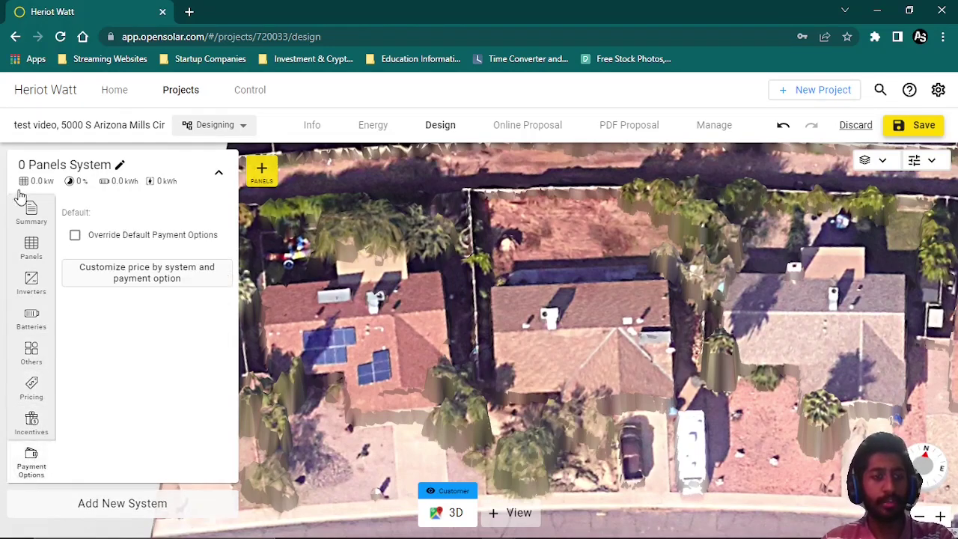
Return to the system's Summary, collapse the system details and check the available design modes without changing the 3D mode.
left_click(28, 212)
left_click(218, 173)
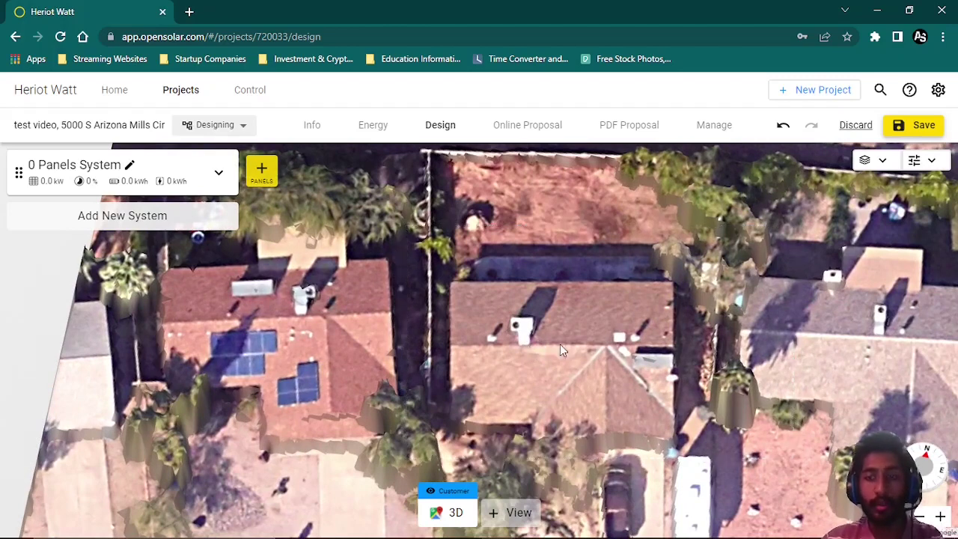
left_click(878, 160)
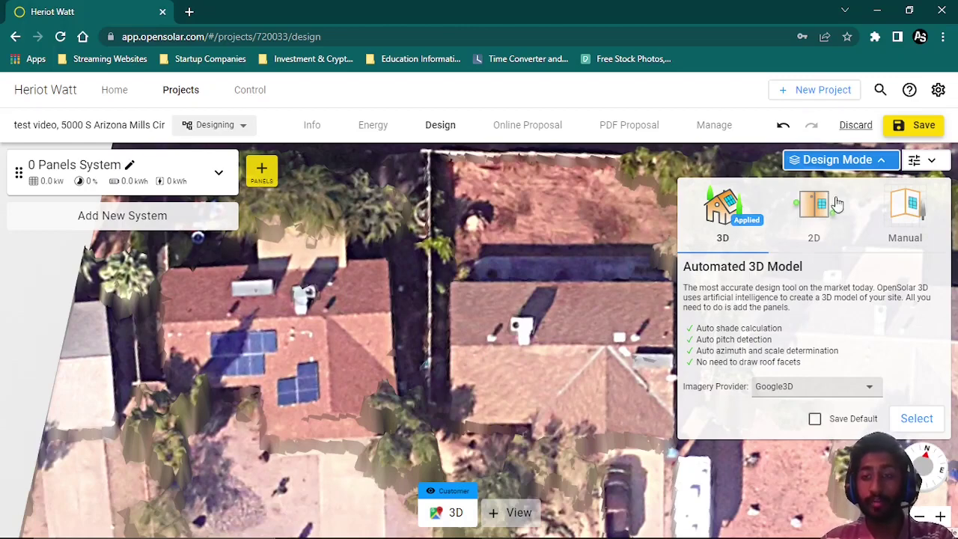
left_click(865, 170)
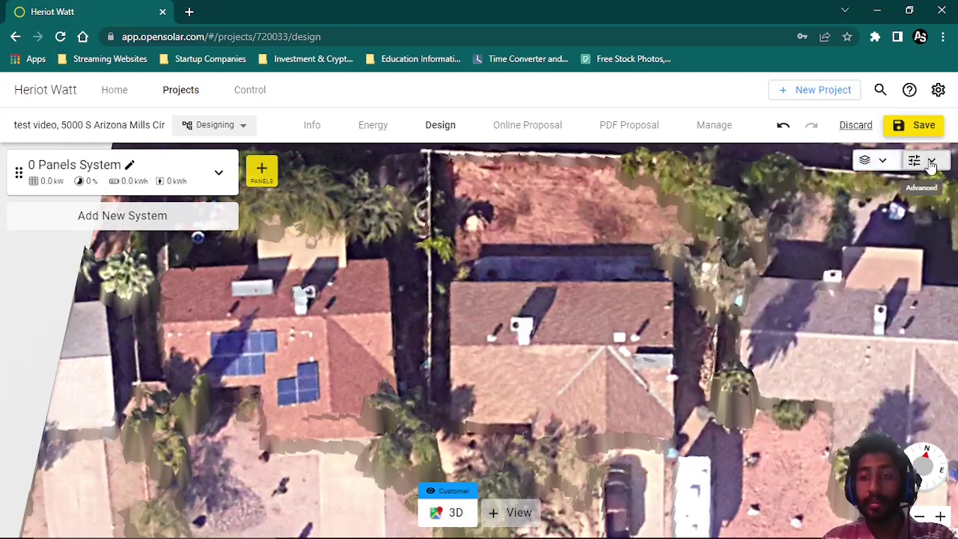
Trace a four-cornered roof facet around the customer's house, about 17 m wide and 11 to 12 m deep.
left_click(915, 174)
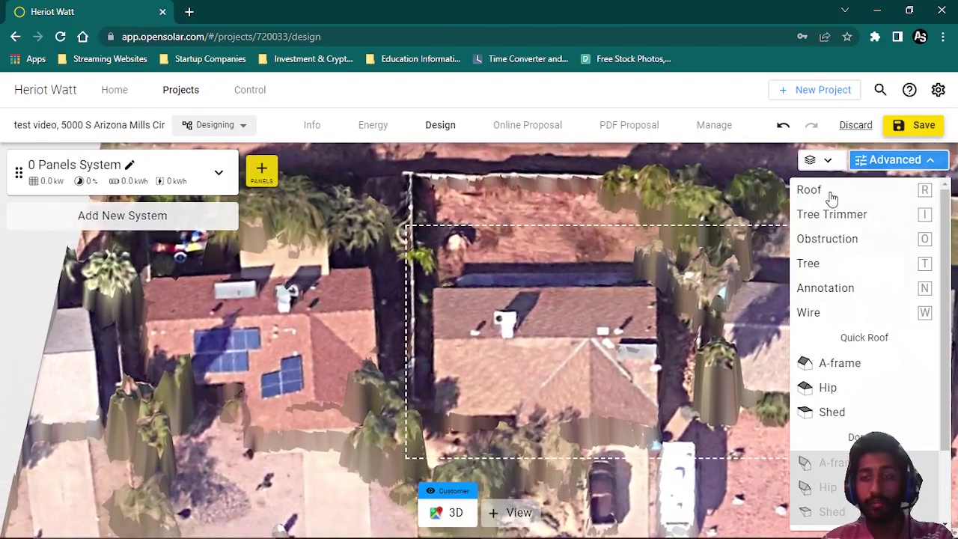
left_click(831, 191)
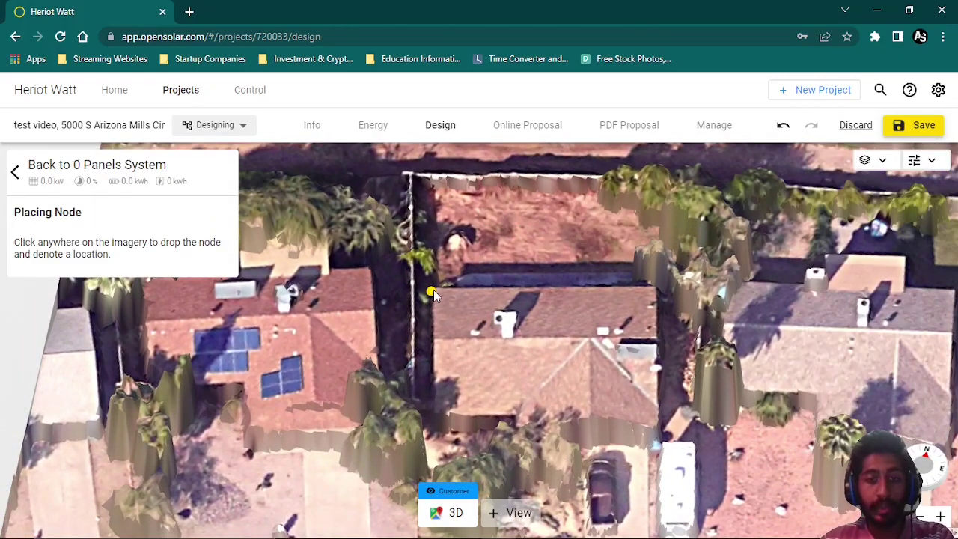
left_click(651, 288)
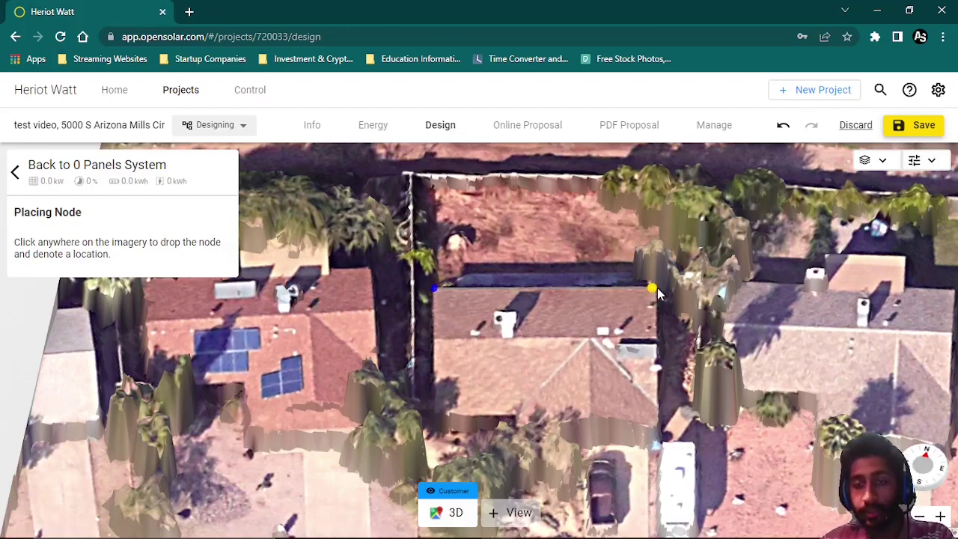
left_click(656, 425)
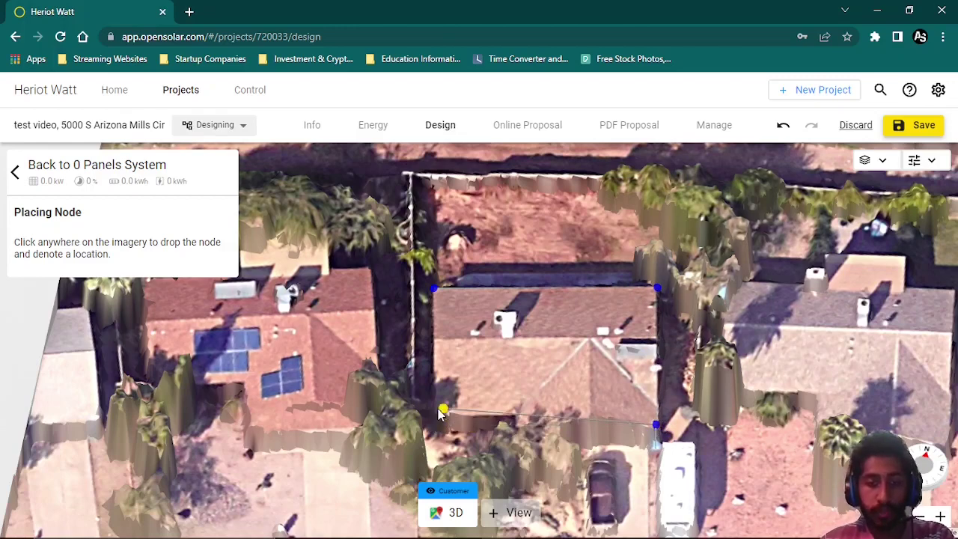
left_click(436, 409)
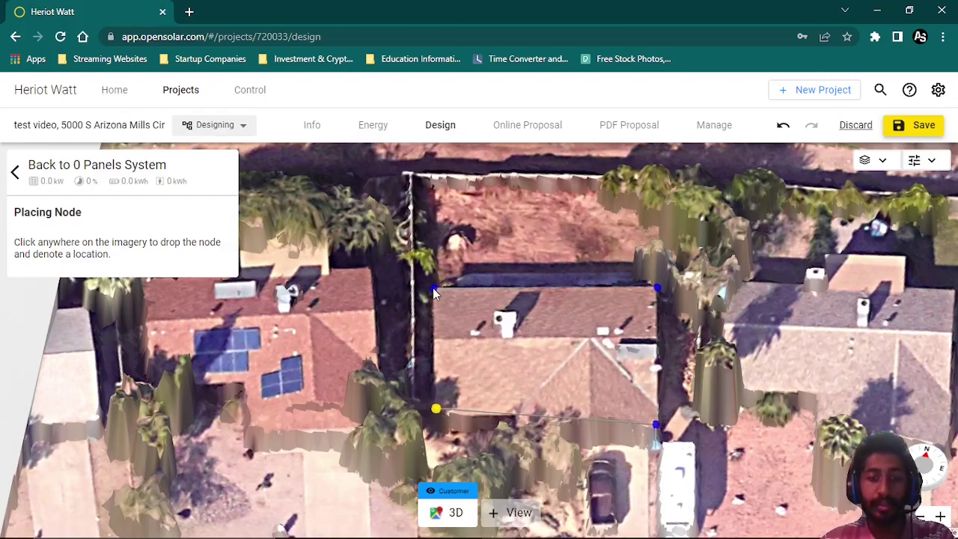
left_click(441, 344)
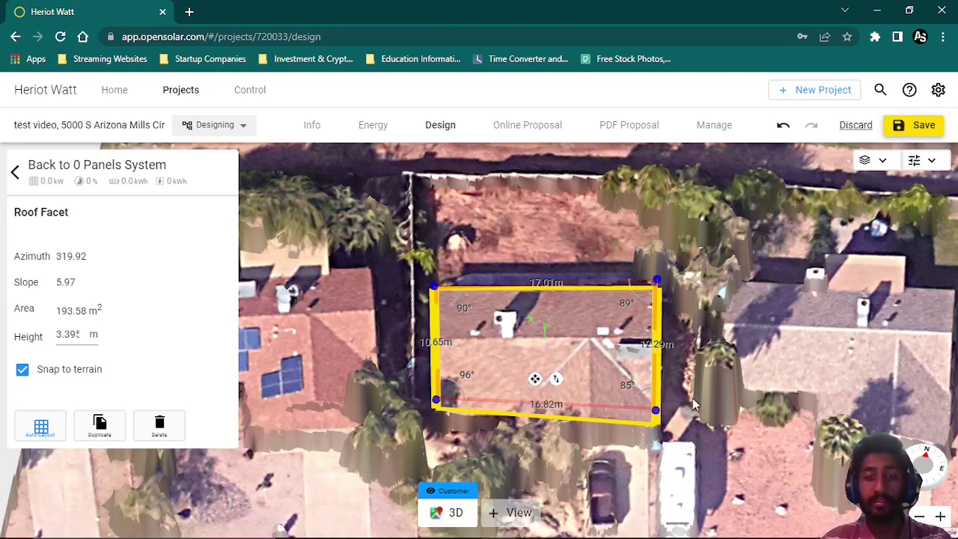
Delete the front edge and the remaining edge of the roof facet traced around the customer's house.
left_click(667, 405)
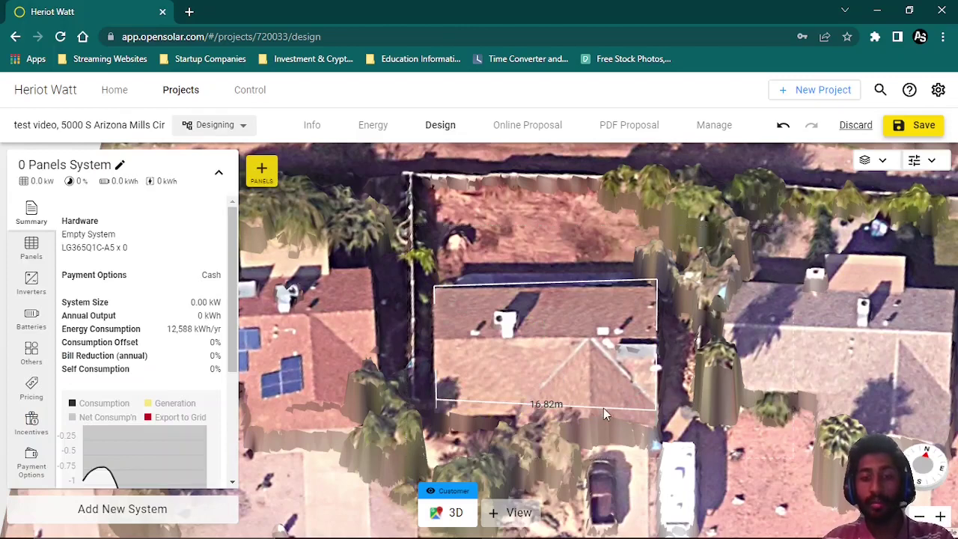
left_click(606, 406)
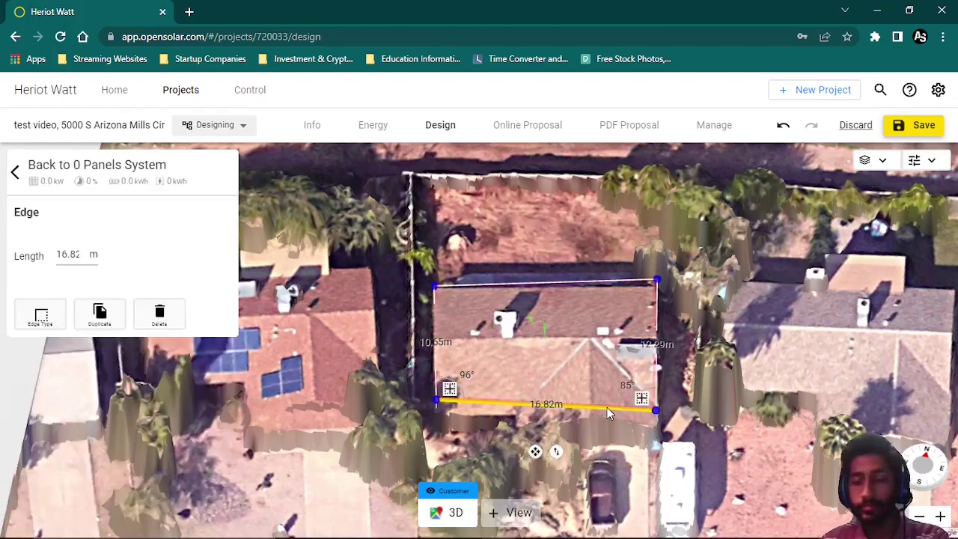
left_click(159, 325)
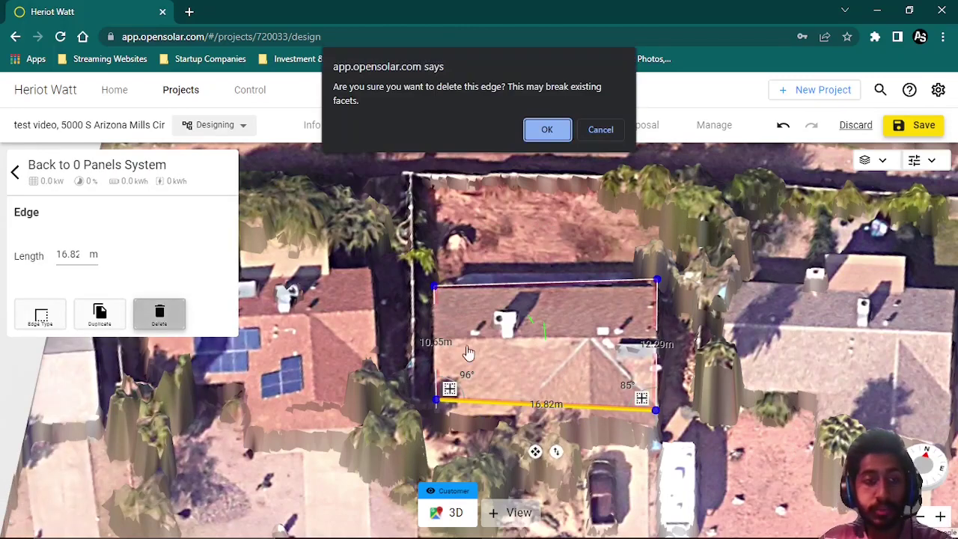
left_click(546, 129)
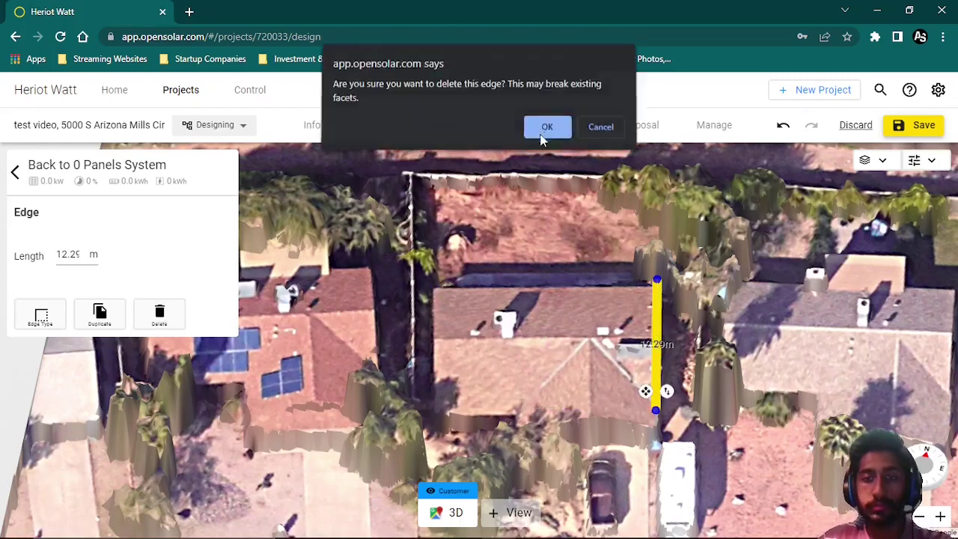
left_click(543, 133)
Try out a tree trimmer 4 m long and about 4.2 m wide in front of the customer's house and delete it.
left_click(926, 162)
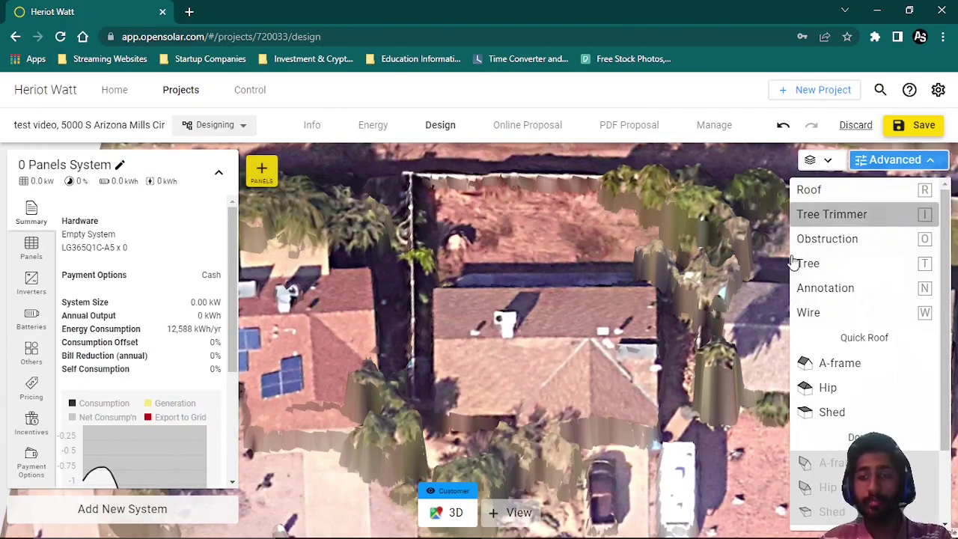
left_click(839, 217)
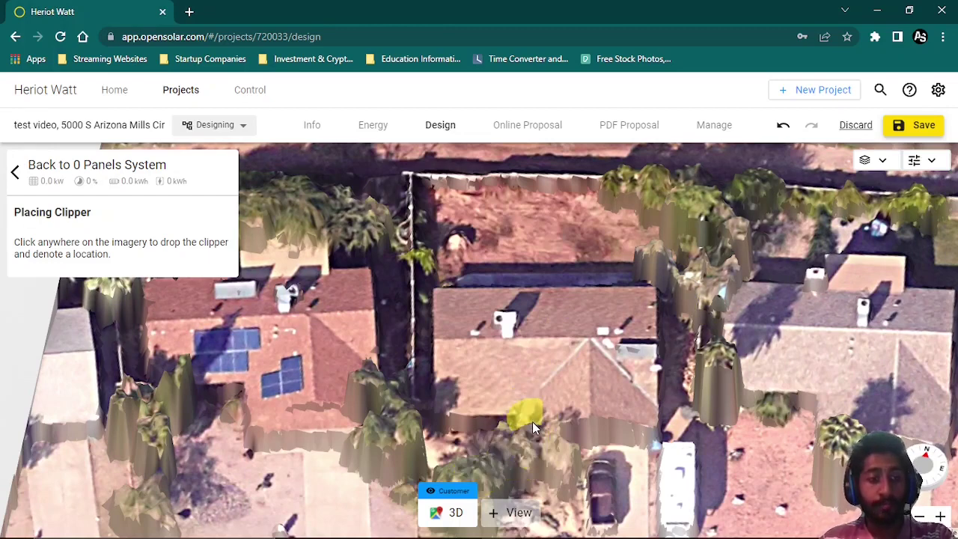
left_click(506, 449)
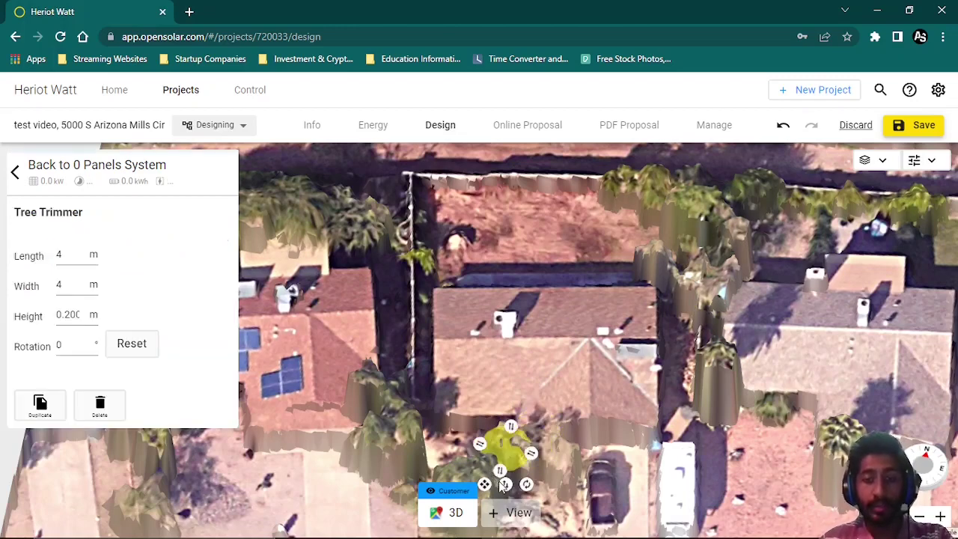
mouse_move(501, 472)
left_mouse_down()
mouse_move(503, 453)
mouse_move(503, 470)
left_mouse_up()
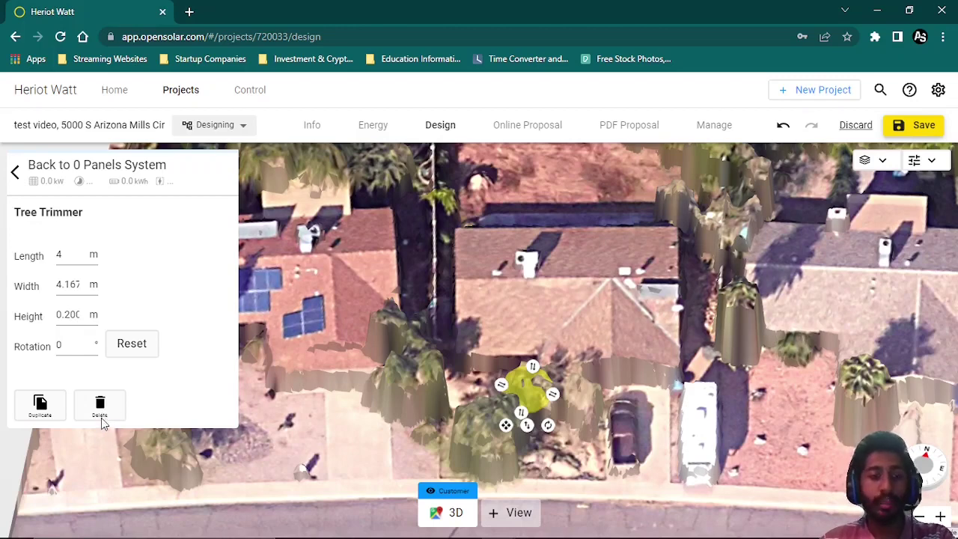
left_click(101, 407)
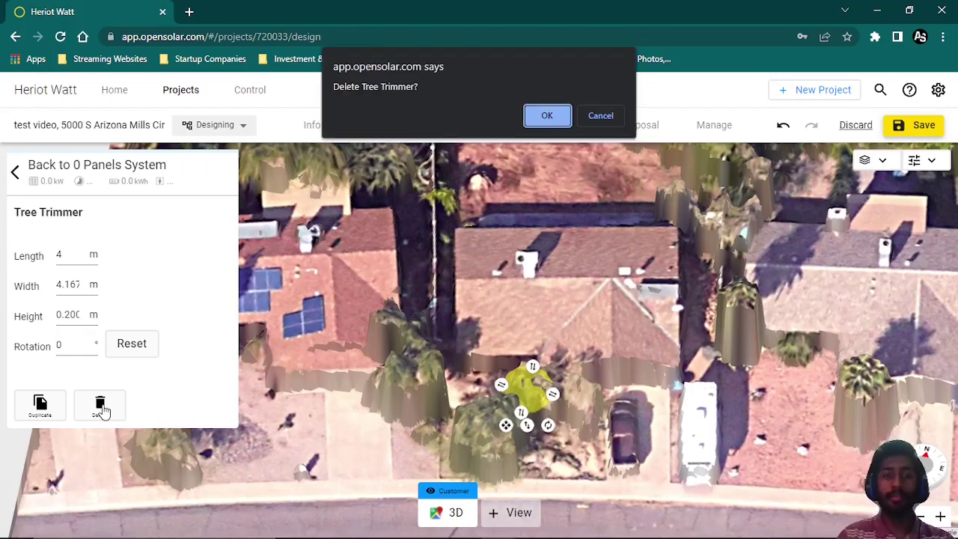
left_click(546, 121)
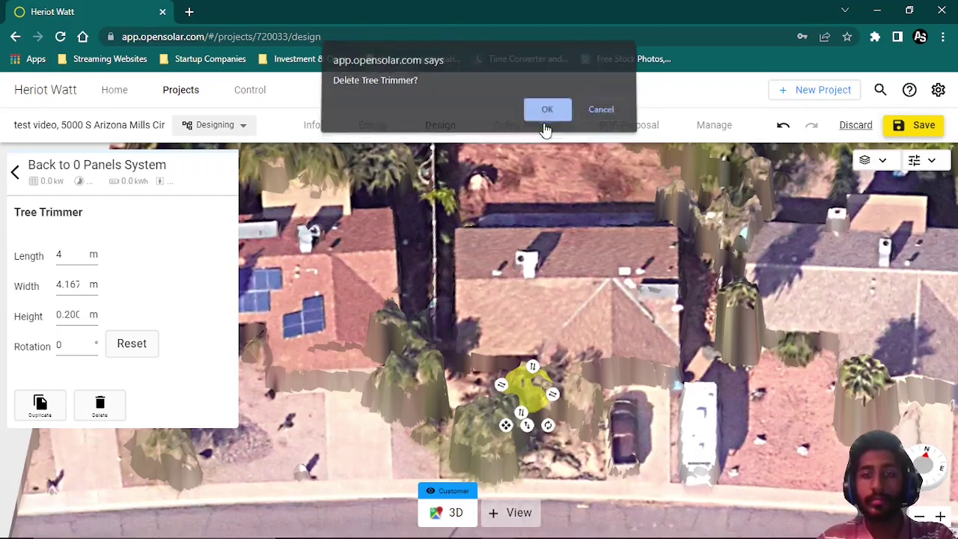
Place a 2 by 2 m tree, 3 m high, beside the customer's house and move it onto the roof.
left_click(921, 160)
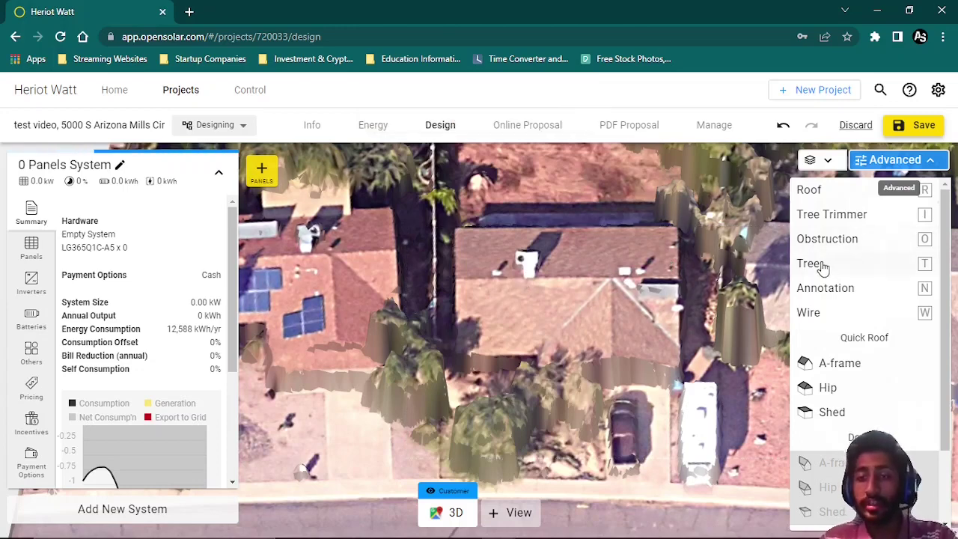
left_click(861, 263)
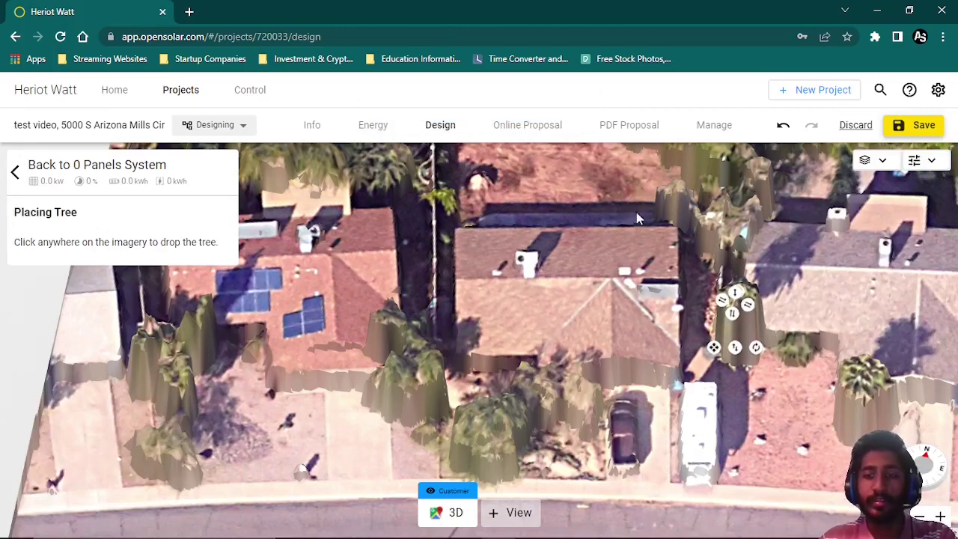
left_click(734, 299)
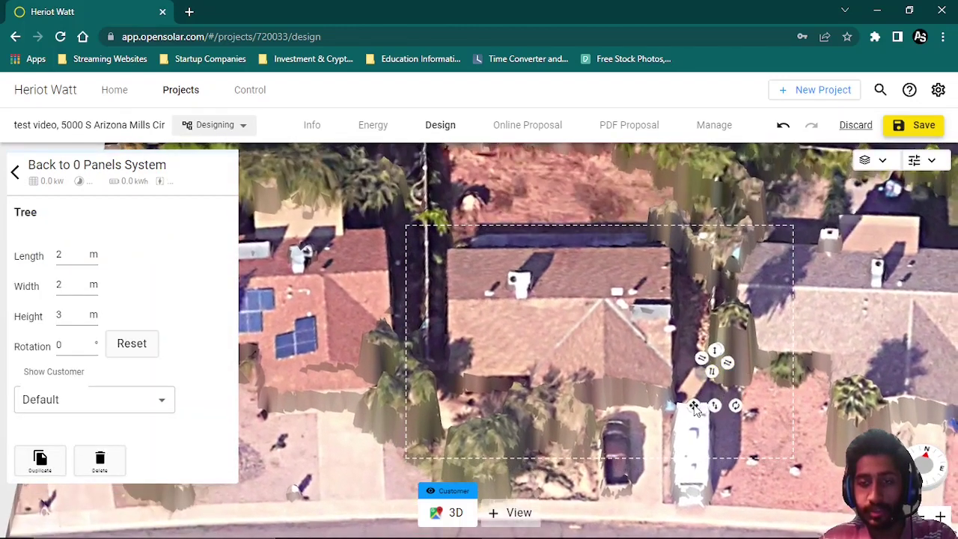
left_click_drag(695, 406, 517, 349)
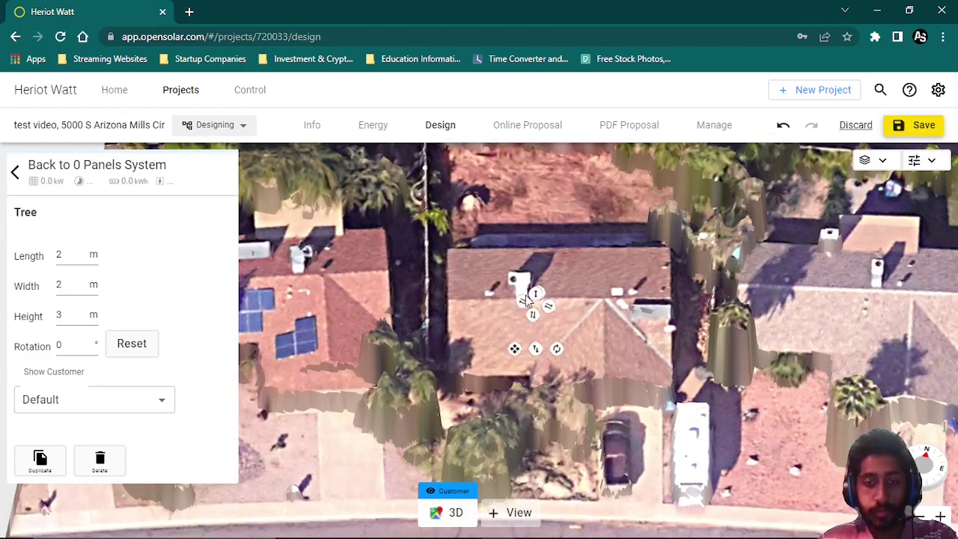
Enlarge the tree to about 9 m long, 5.9 m wide and 23.9 m high and move it to the vegetation between the houses.
left_click_drag(539, 292, 541, 202)
left_click_drag(549, 264, 567, 354)
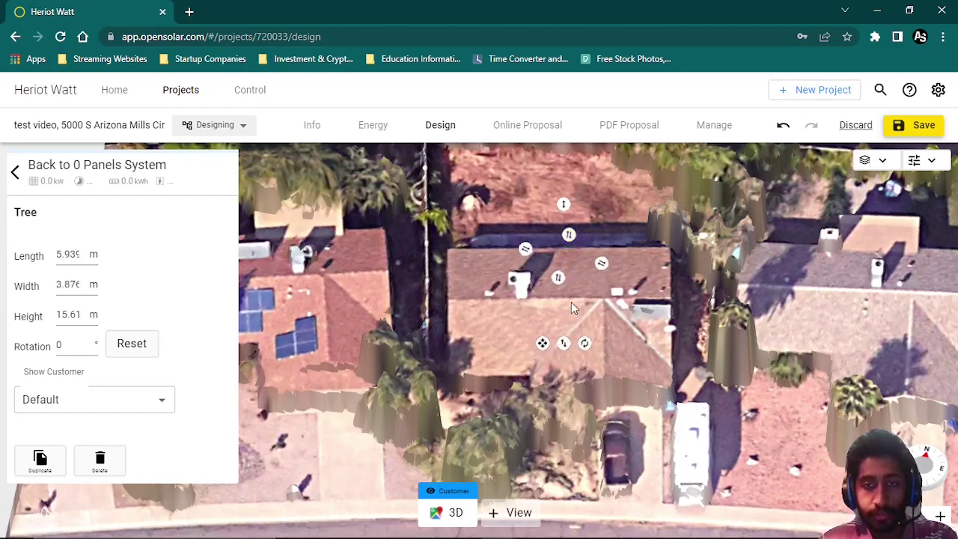
left_click_drag(572, 292, 605, 253)
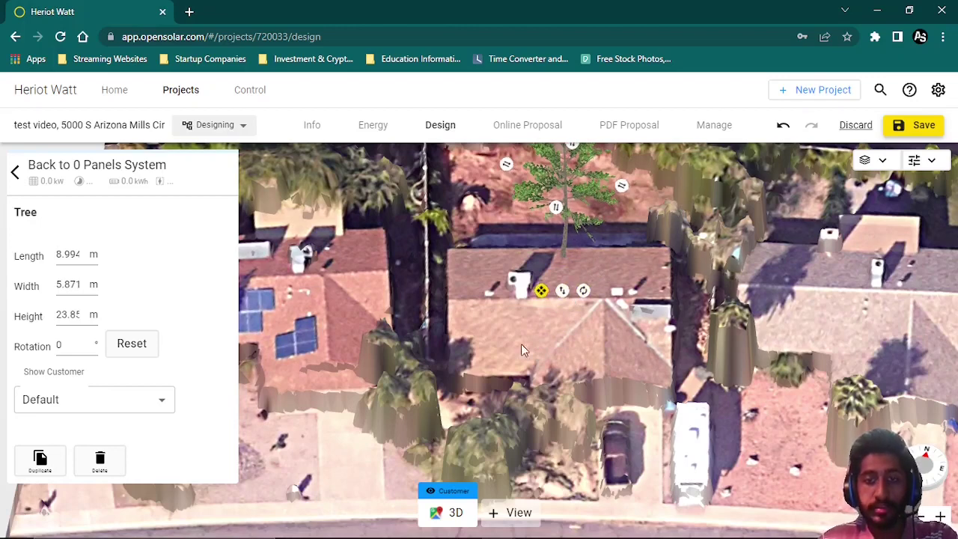
left_click_drag(542, 291, 393, 498)
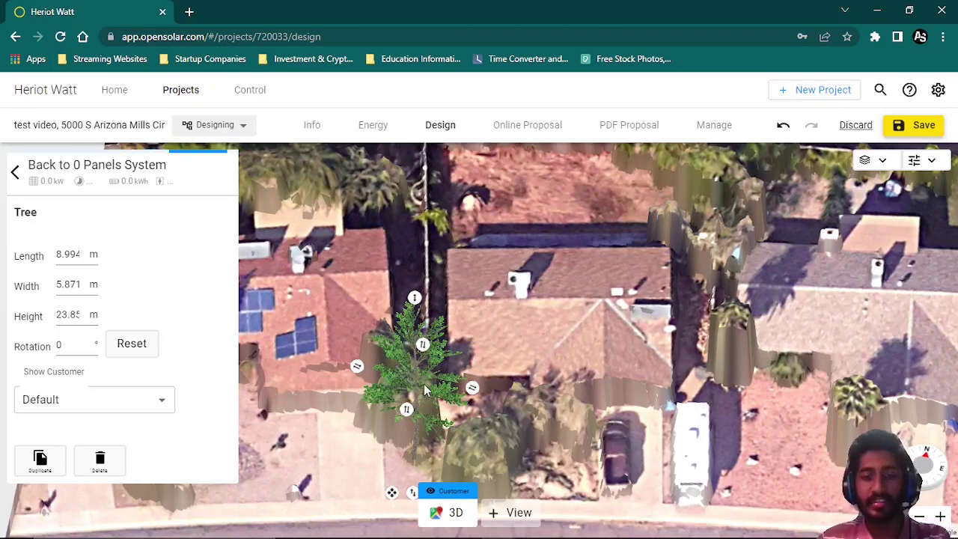
Delete the enlarged tree and confirm its removal.
left_click(100, 460)
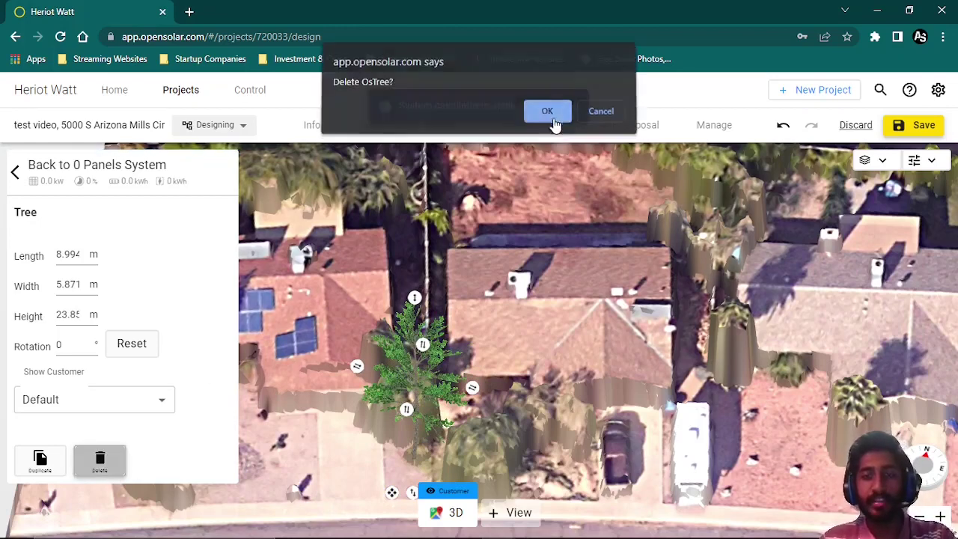
left_click(548, 111)
Create a quick A-frame roof from the outside corners of the customer's house, about 16.8 m long and 10.6 m wide.
left_click(907, 160)
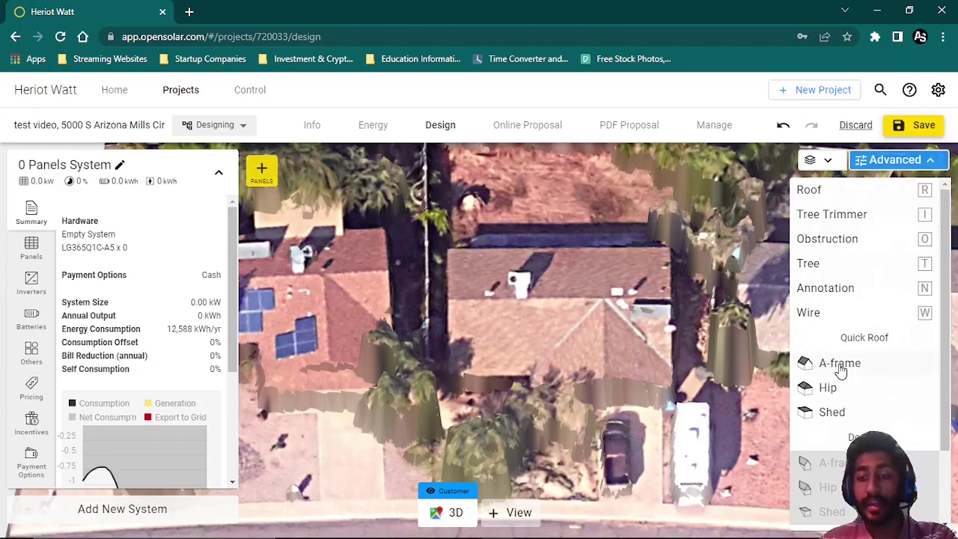
right_click_drag(708, 357, 650, 340)
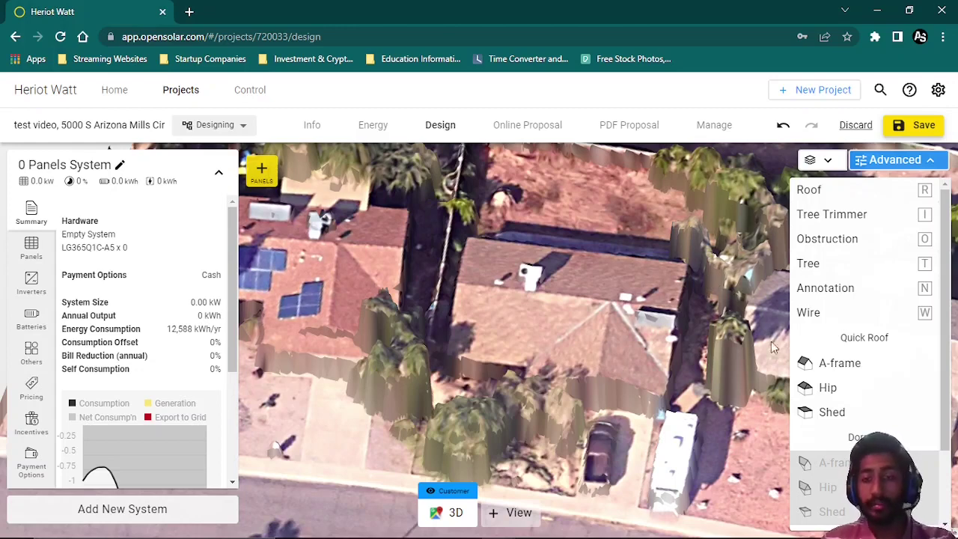
left_click(835, 365)
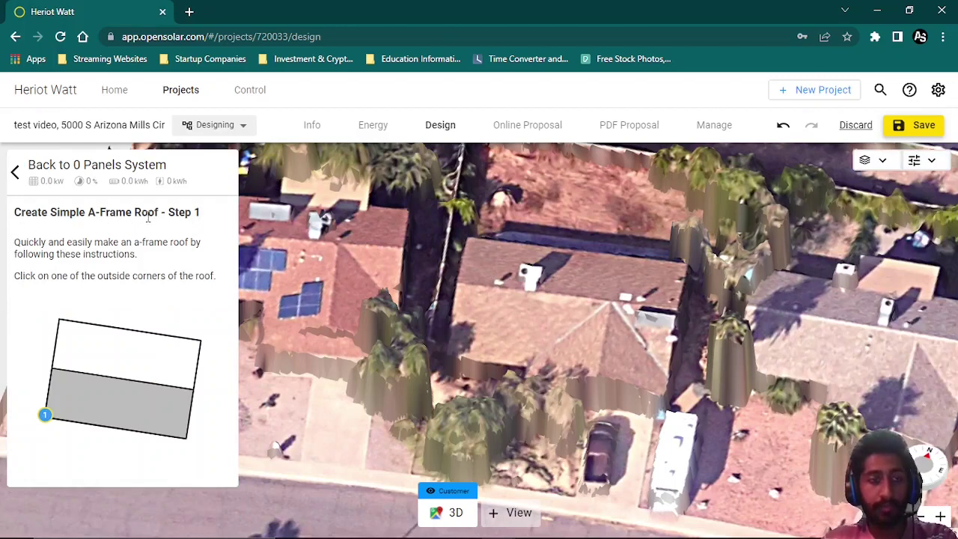
left_click(448, 354)
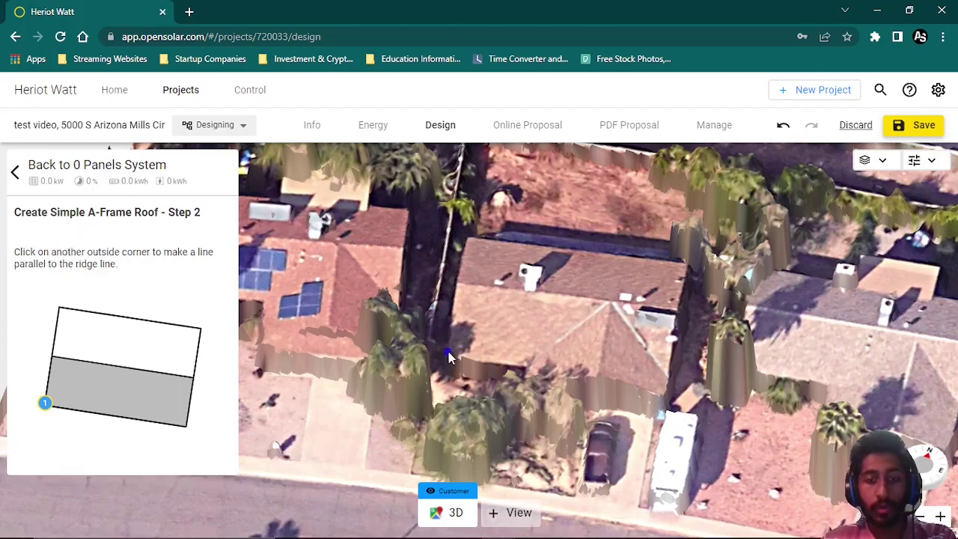
left_click(617, 378)
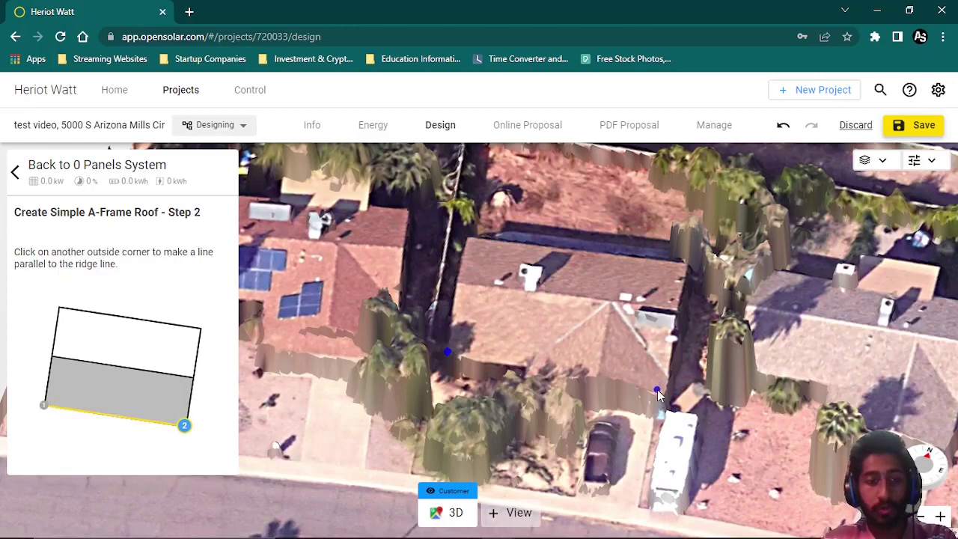
left_click(472, 239)
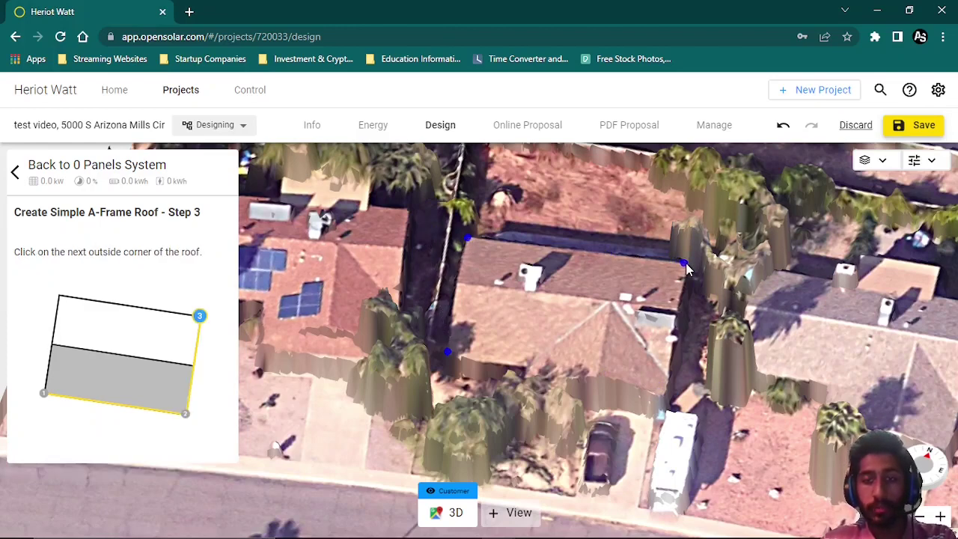
left_click(663, 295)
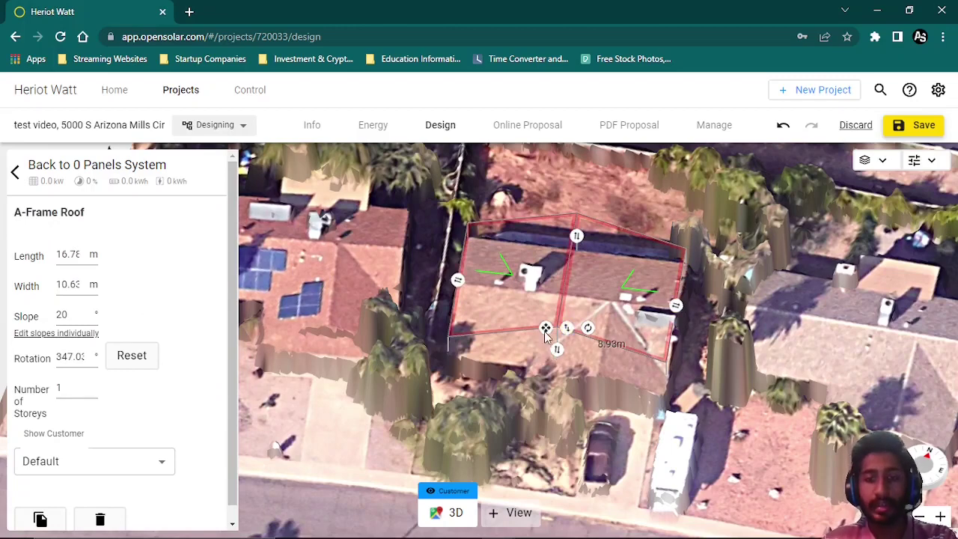
Move the A-frame roof to align with the house, deselect it and collapse the system details.
mouse_move(545, 331)
left_mouse_down()
mouse_move(545, 361)
mouse_move(543, 336)
left_mouse_up()
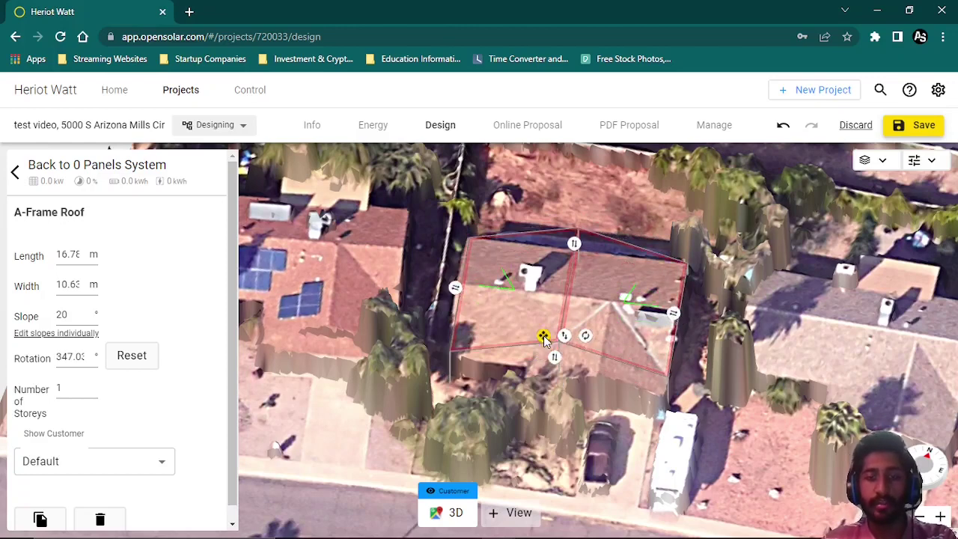
key("Escape")
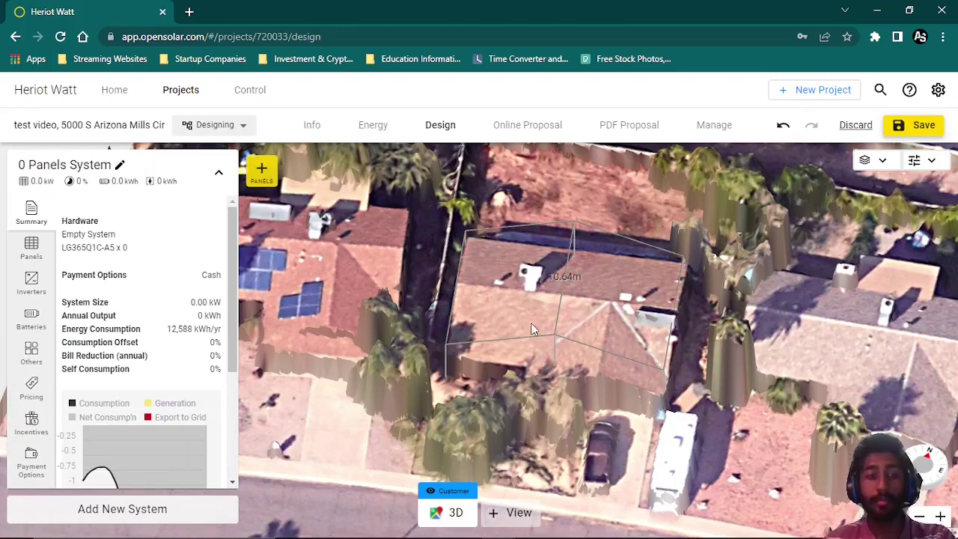
left_click(218, 179)
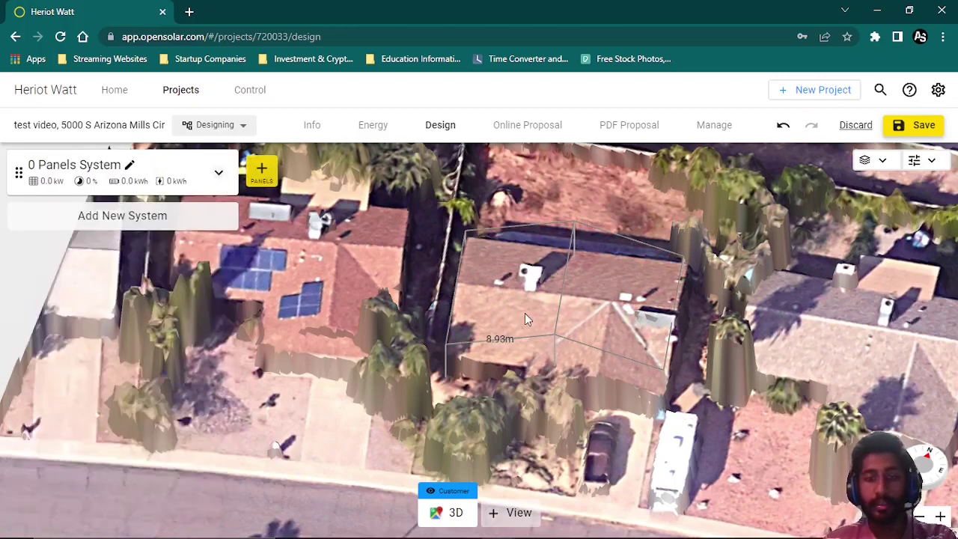
Delete the A-frame roof from the customer's house.
left_click(565, 296)
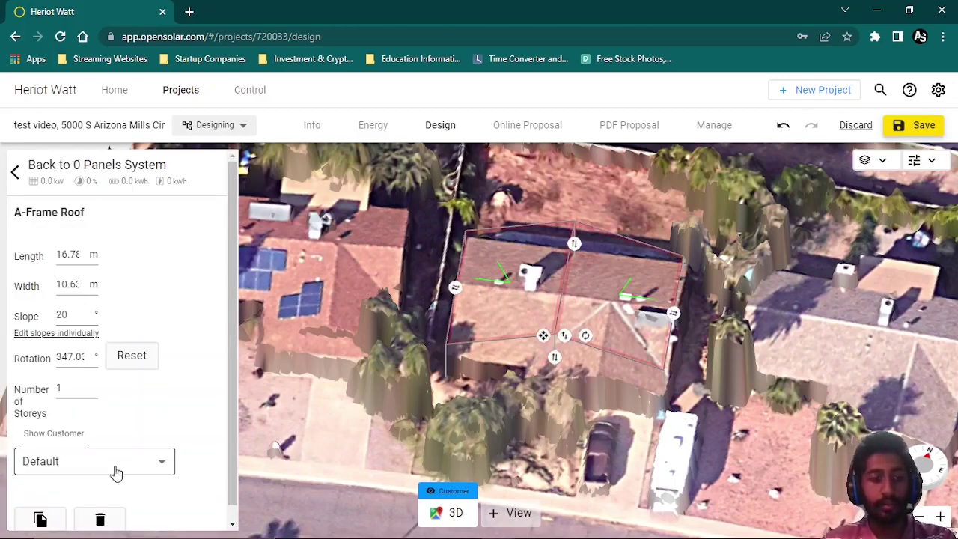
scroll(112, 483, "down", 1)
left_click(99, 506)
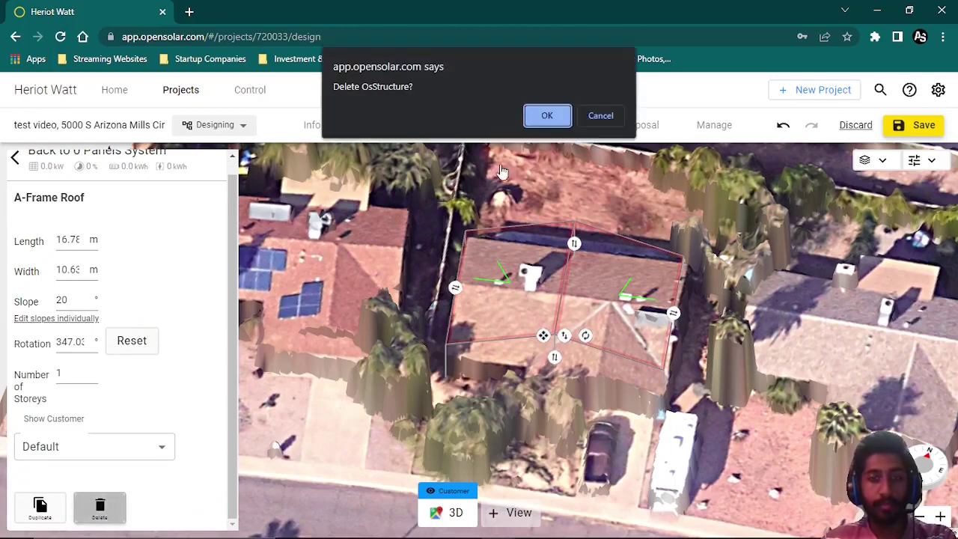
left_click(547, 111)
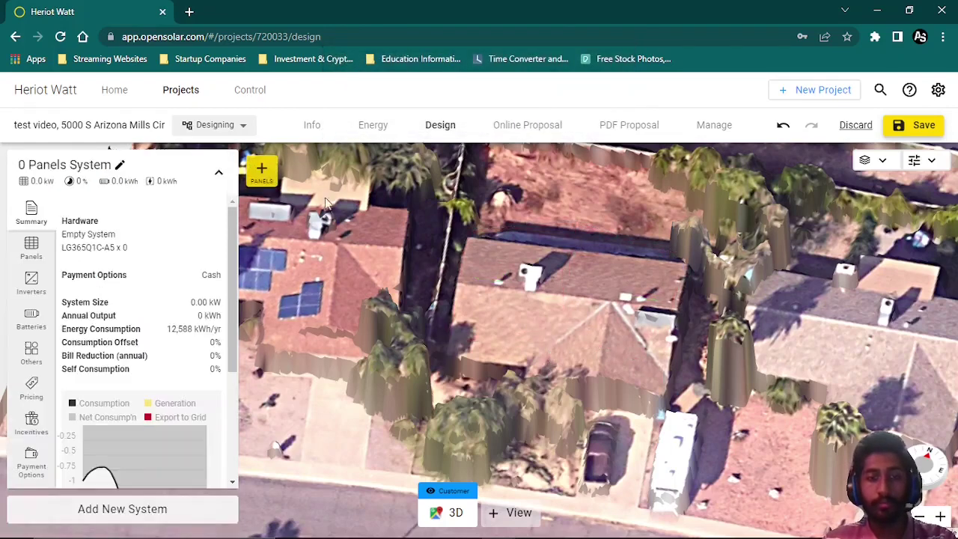
Collapse the system details and place an obstruction on the rooftop unit of the customer's house.
left_click(218, 173)
left_click_drag(488, 281, 550, 361)
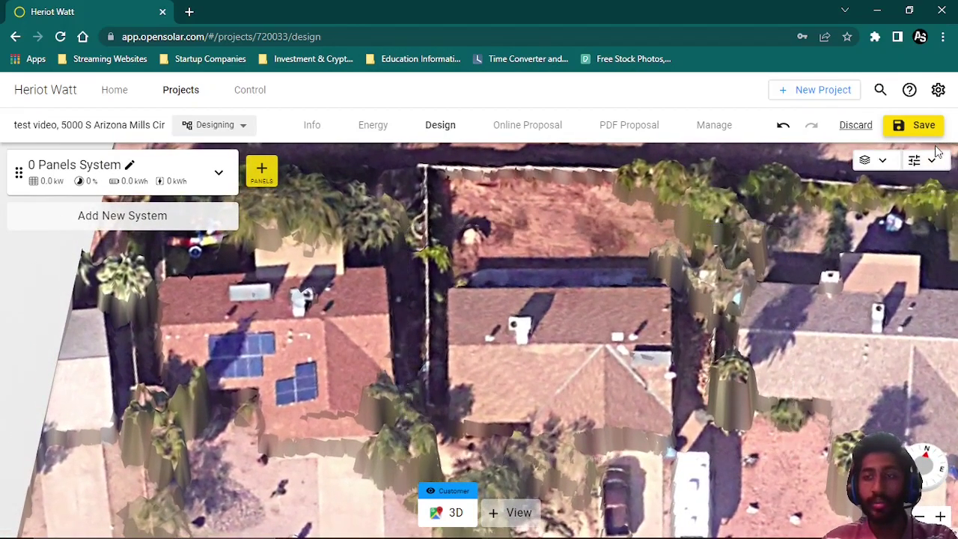
left_click(928, 159)
scroll(947, 375, "down", 2)
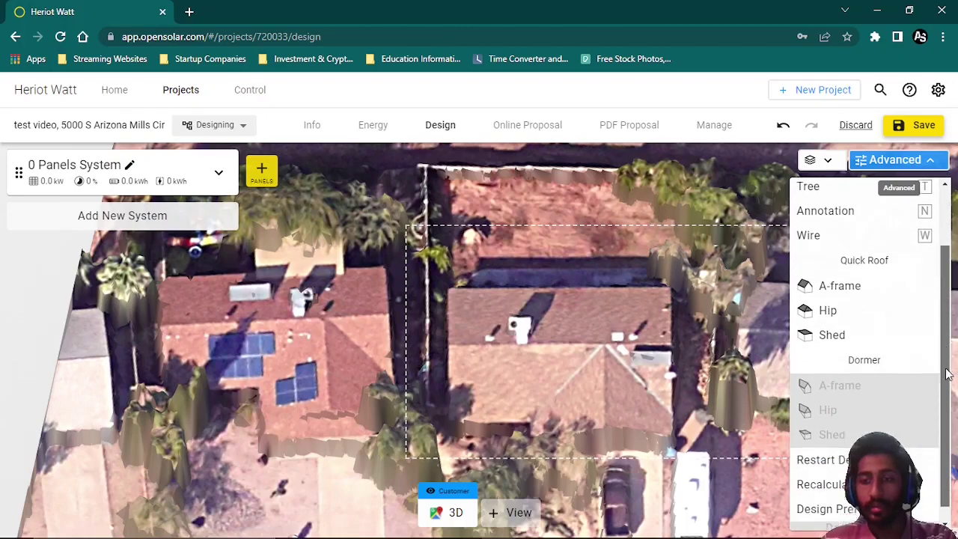
scroll(938, 315, "up", 2)
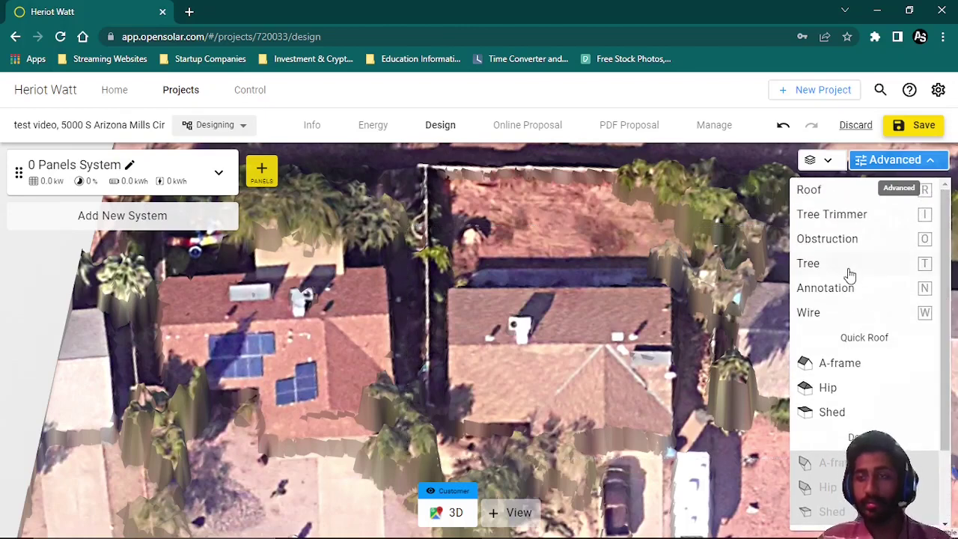
left_click(847, 239)
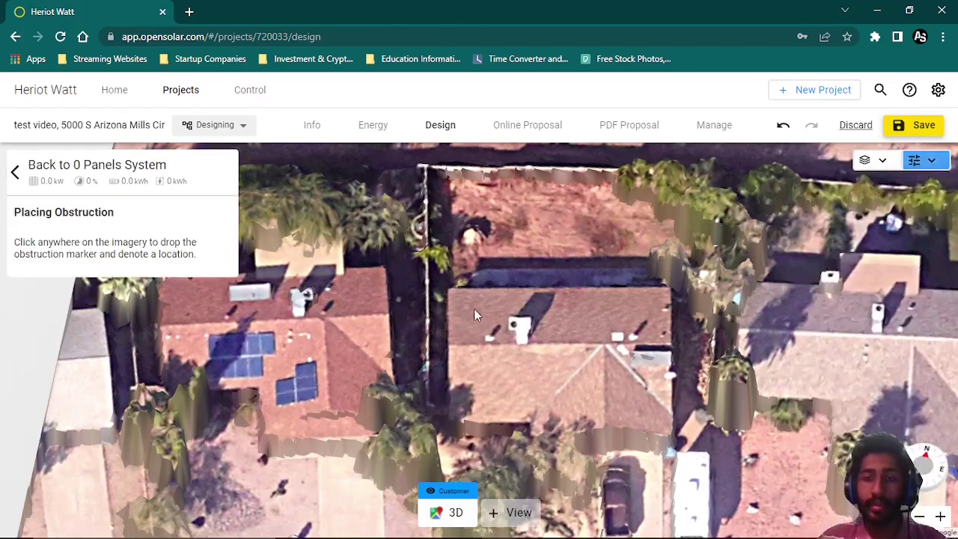
left_click(519, 336)
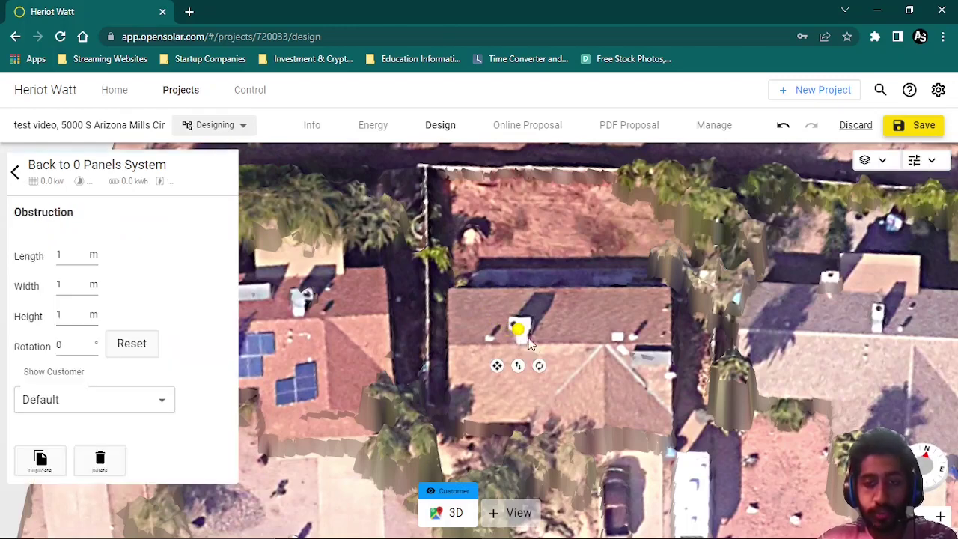
Enlarge the rooftop obstruction to about 3.07 m long and 2.85 m wide.
scroll(477, 383, "up", 2)
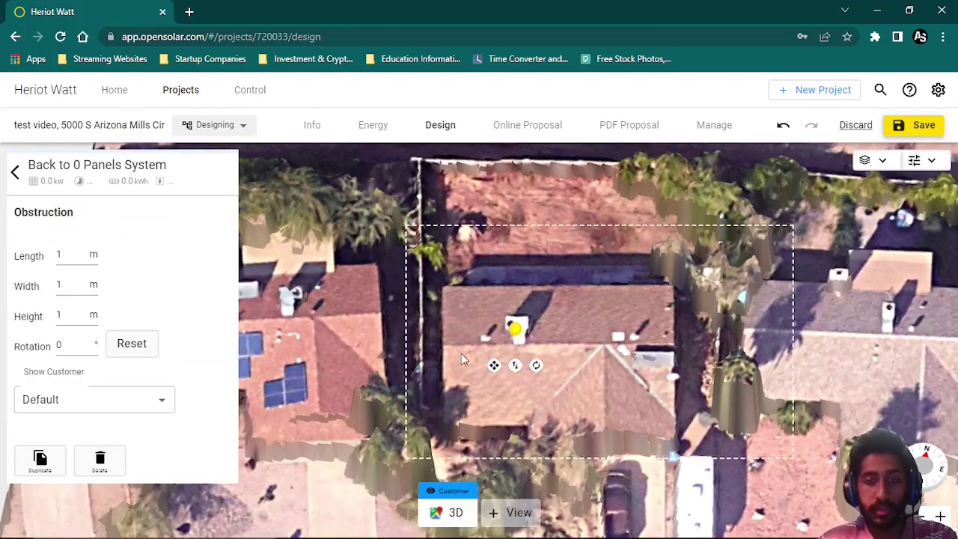
middle_click_drag(549, 395, 616, 383)
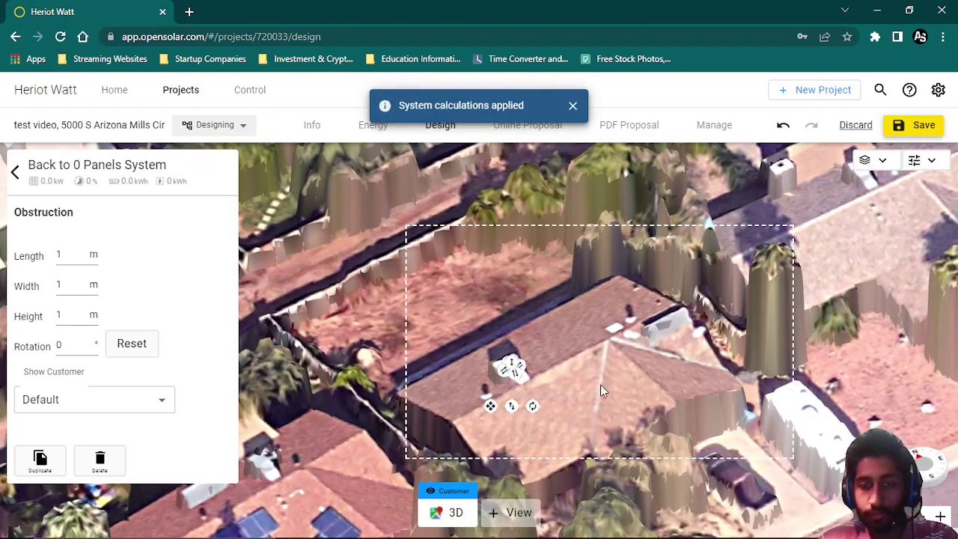
middle_click_drag(702, 339, 672, 373)
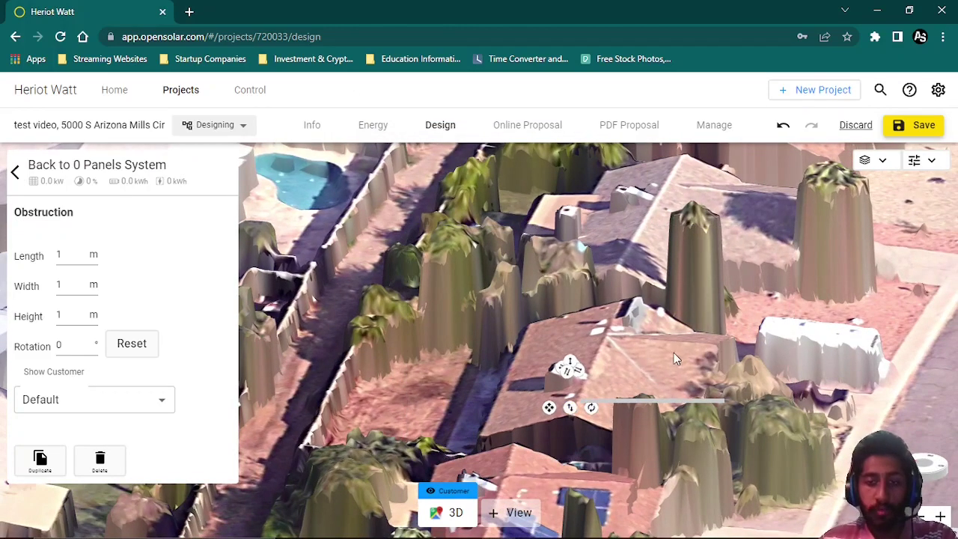
middle_click_drag(674, 353, 560, 420)
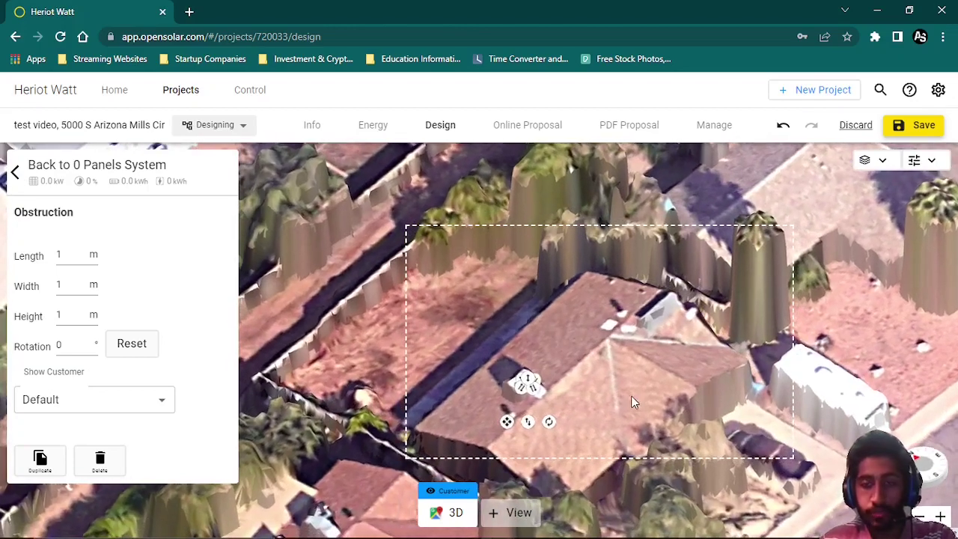
middle_click_drag(633, 402, 690, 316)
mouse_move(728, 367)
middle_mouse_down()
mouse_move(555, 315)
mouse_move(578, 349)
mouse_move(672, 340)
mouse_move(658, 330)
mouse_move(652, 464)
mouse_move(634, 407)
mouse_move(644, 389)
mouse_move(739, 352)
mouse_move(732, 370)
middle_mouse_up()
left_click_drag(597, 414, 634, 364)
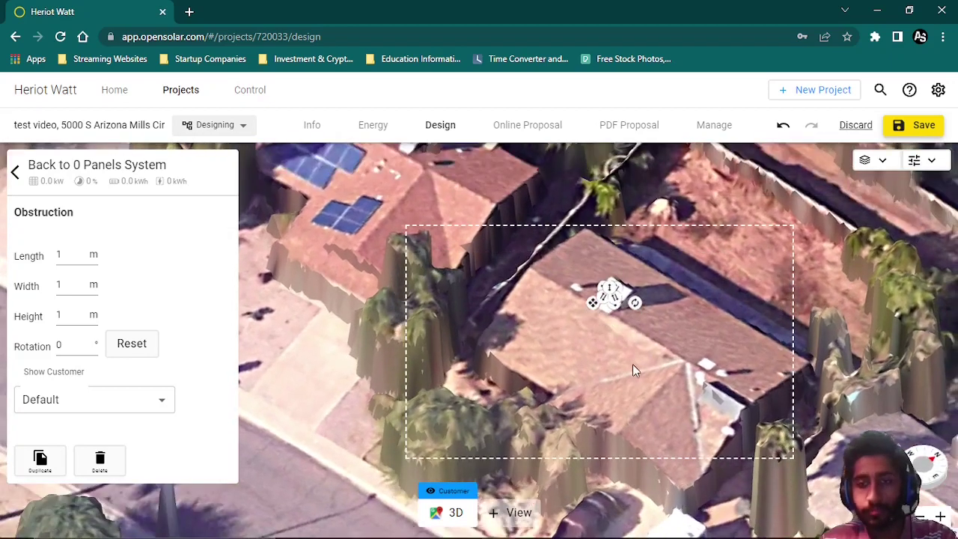
left_click_drag(615, 305, 577, 323)
left_click(590, 331)
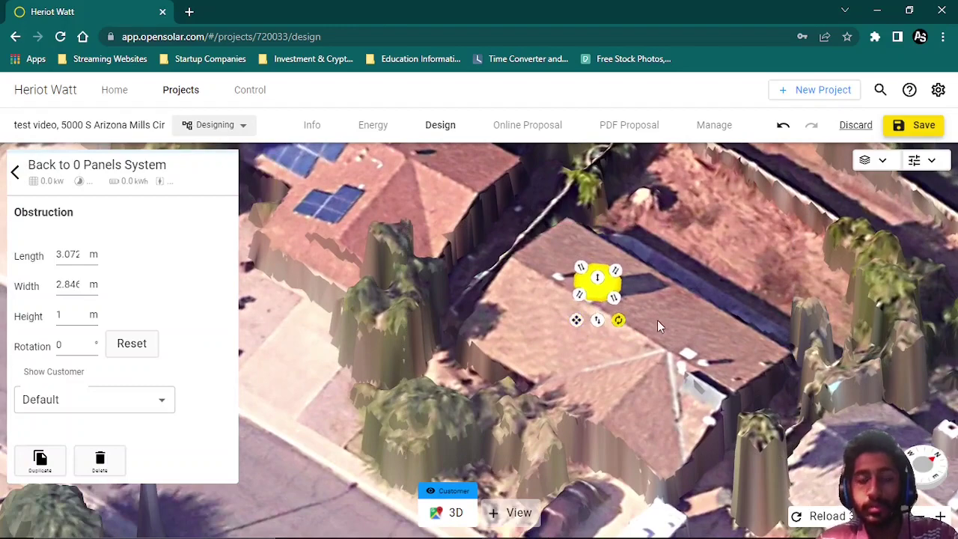
Stretch the obstruction to about 4.17 m long and 2.1 m high, and reposition it over the rooftop unit.
left_click_drag(657, 319, 637, 345)
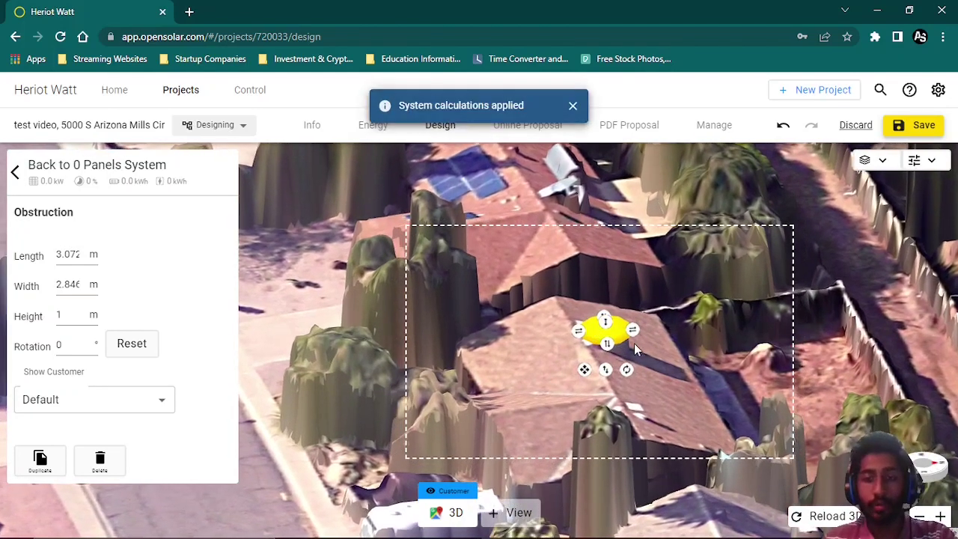
left_click_drag(608, 362, 605, 310)
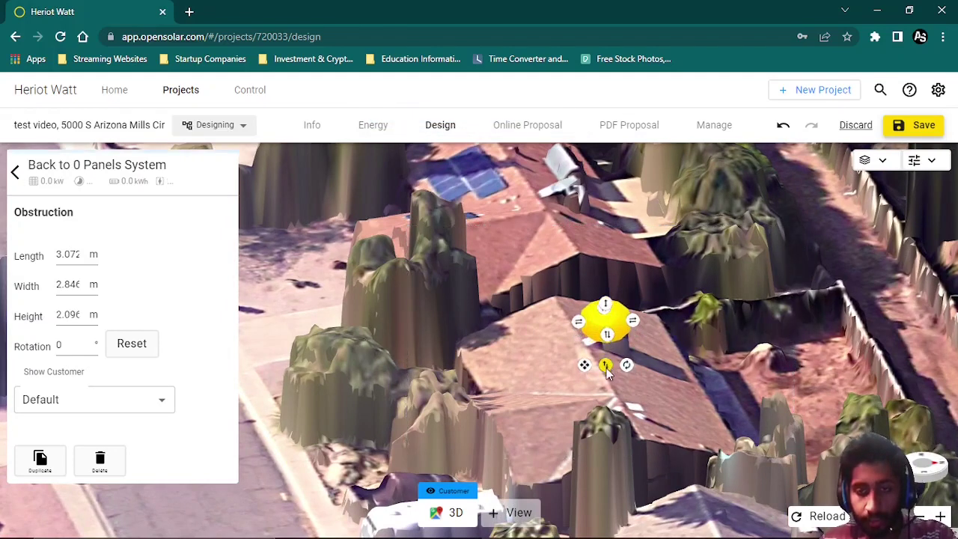
left_click_drag(608, 373, 608, 384)
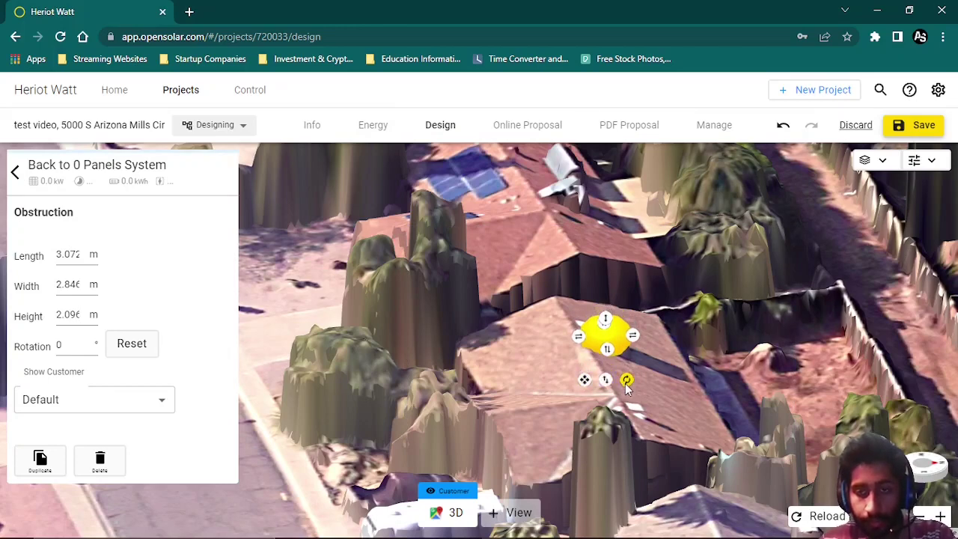
left_click_drag(584, 380, 499, 391)
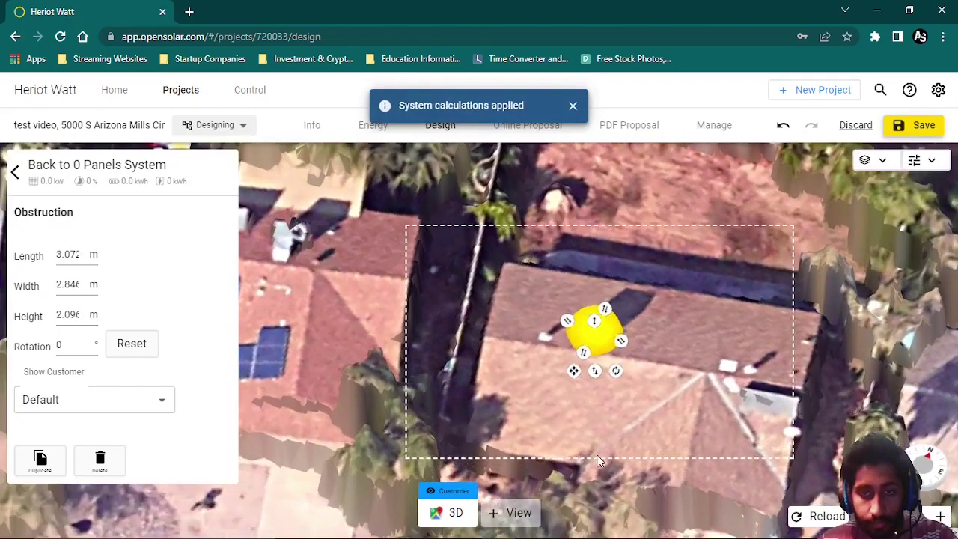
left_click_drag(746, 423, 579, 366)
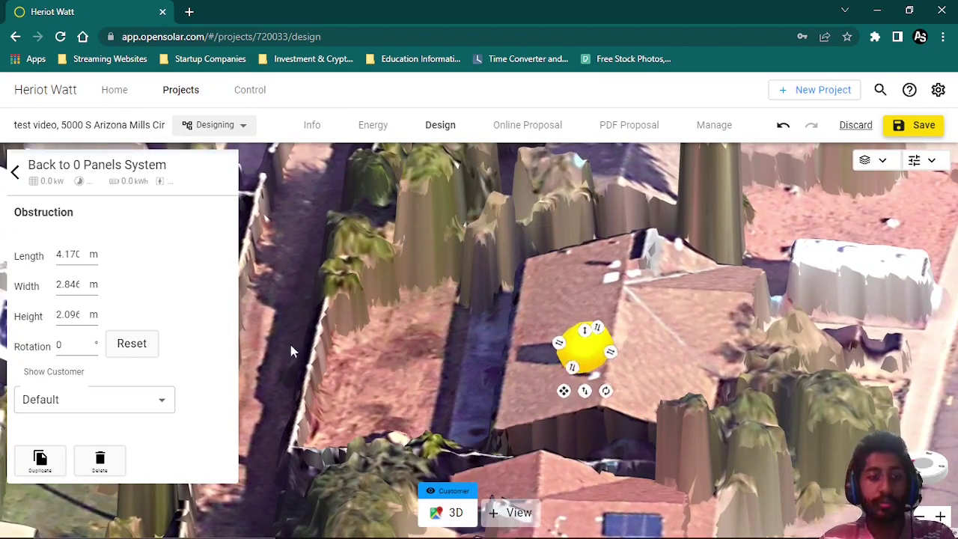
Change the obstruction's shape to a cube.
right_click(589, 357)
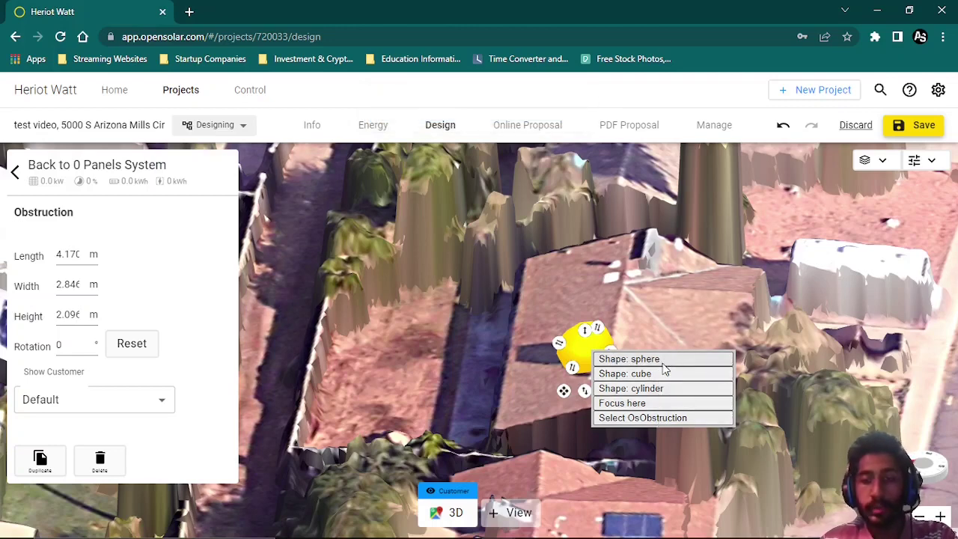
left_click(655, 365)
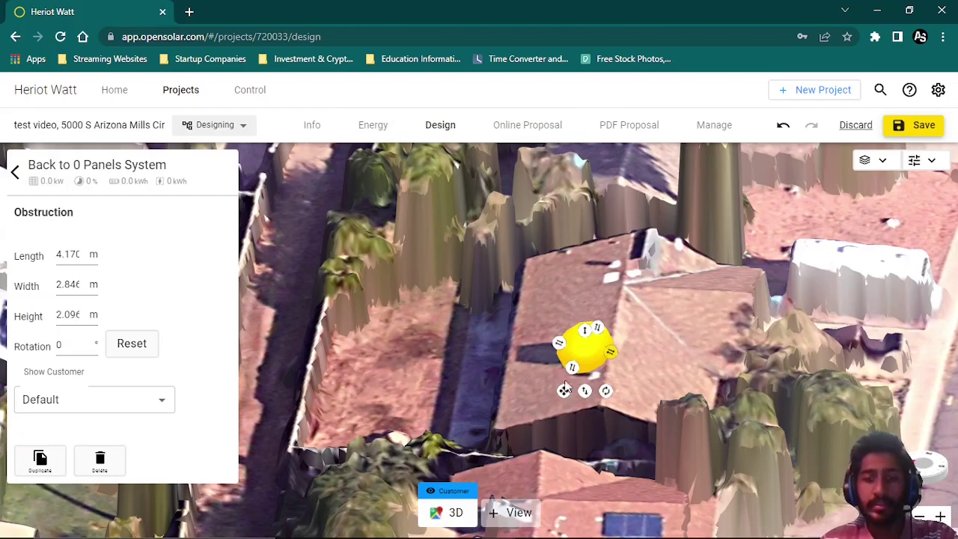
right_click(595, 353)
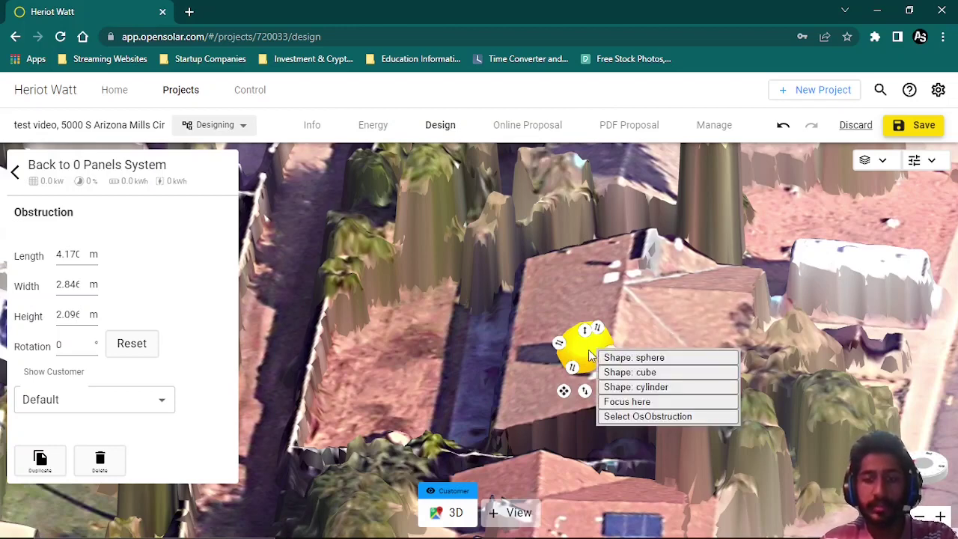
left_click(635, 369)
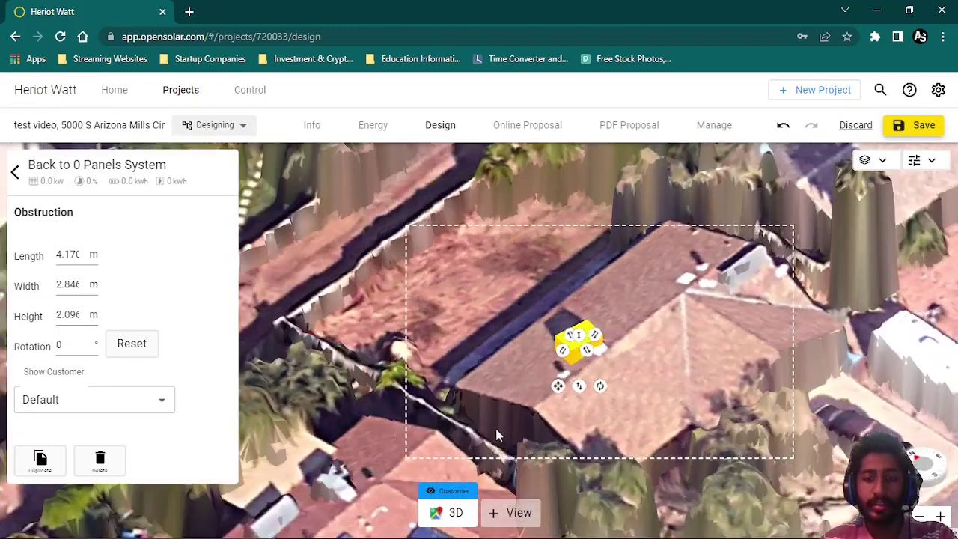
Shrink the cube obstruction to about 1.48 m by 1.42 m by 1.05 m high, rotate it to about 346.1° and deselect it.
left_click_drag(497, 435, 570, 349)
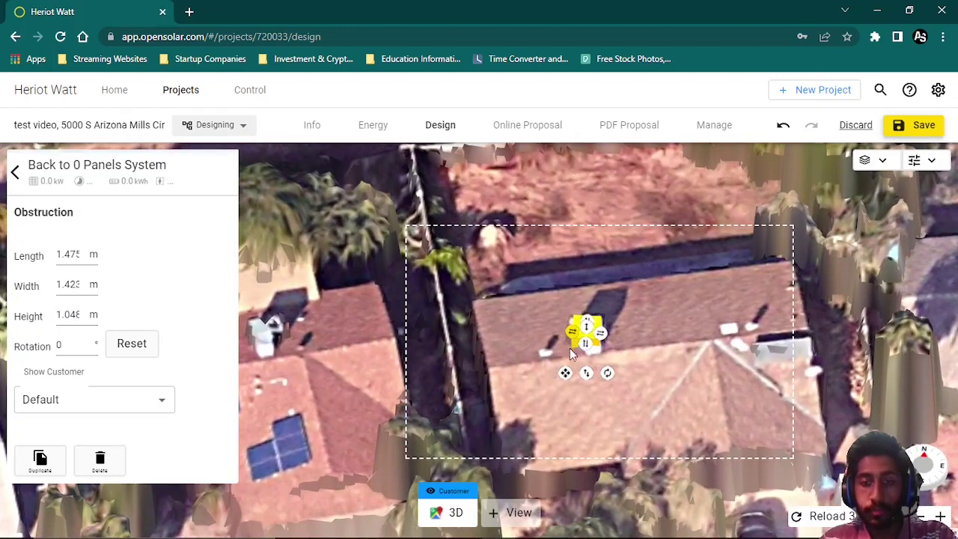
left_click_drag(577, 401, 641, 414)
left_click(602, 384)
key("Escape")
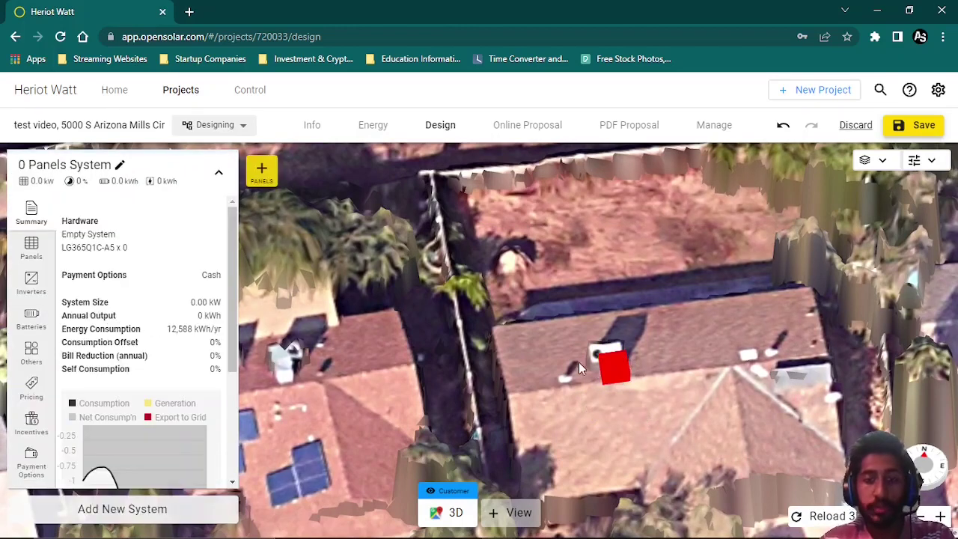
Enlarge the cube obstruction over the rooftop unit to about 2.26 m long, 2.71 m wide and 1.53 m high.
left_click(609, 372)
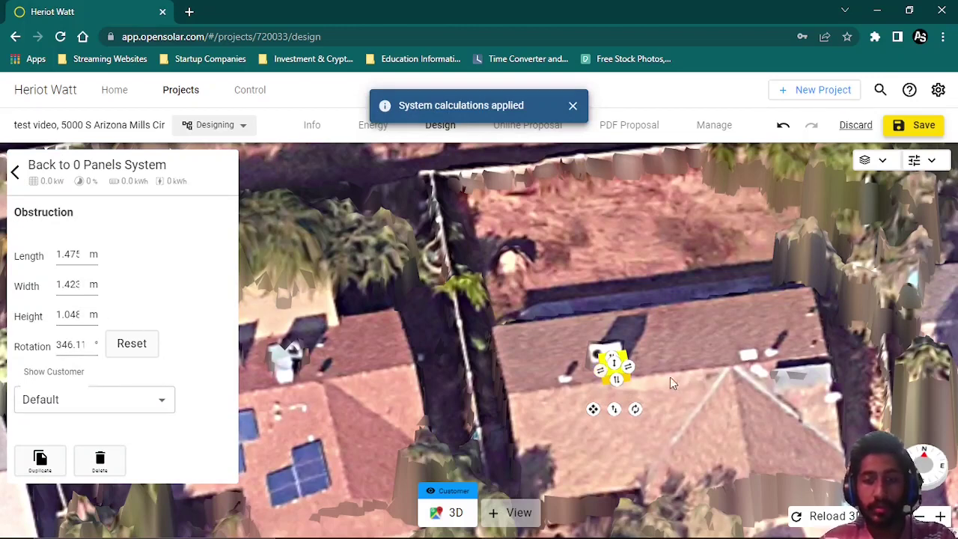
right_click_drag(612, 365, 608, 321)
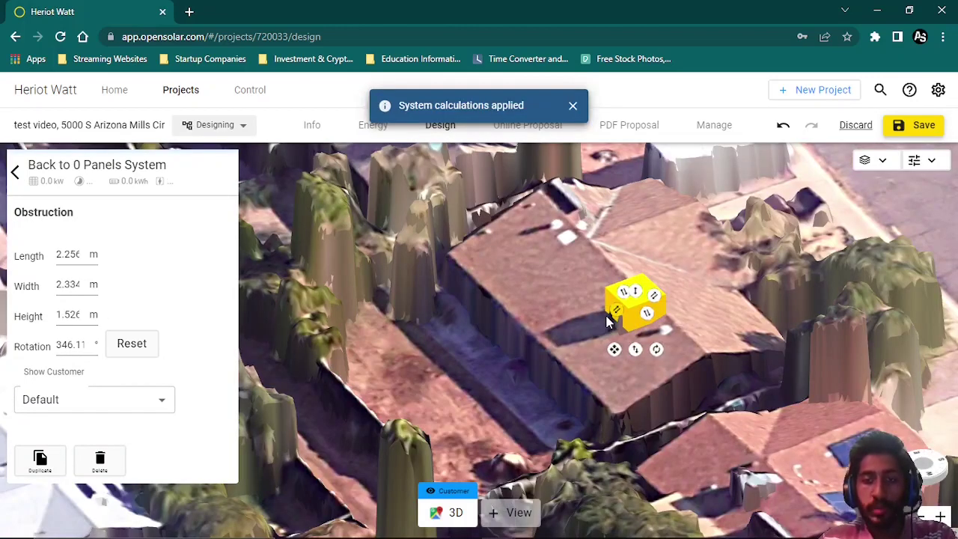
left_click(619, 306)
left_click(623, 314)
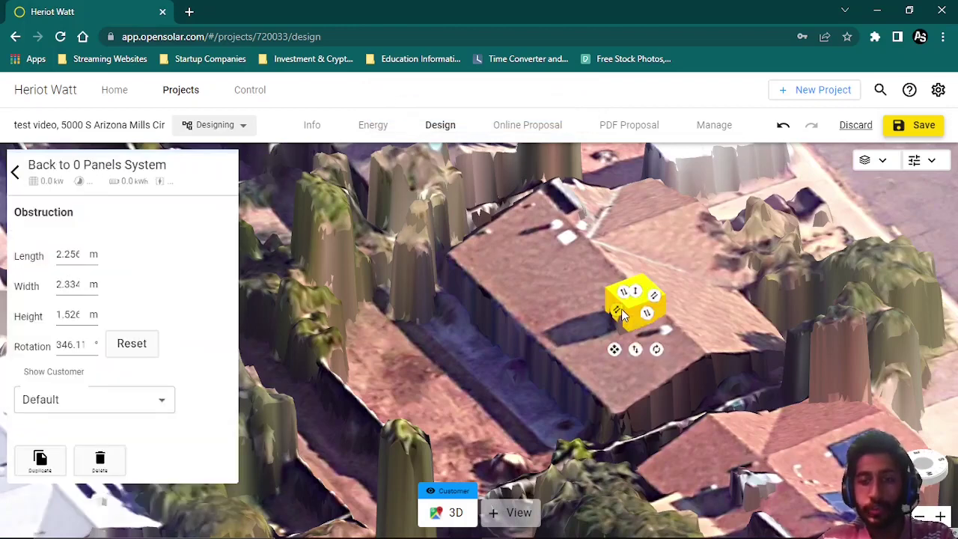
mouse_move(617, 313)
left_mouse_down()
mouse_move(605, 315)
mouse_move(612, 317)
left_mouse_up()
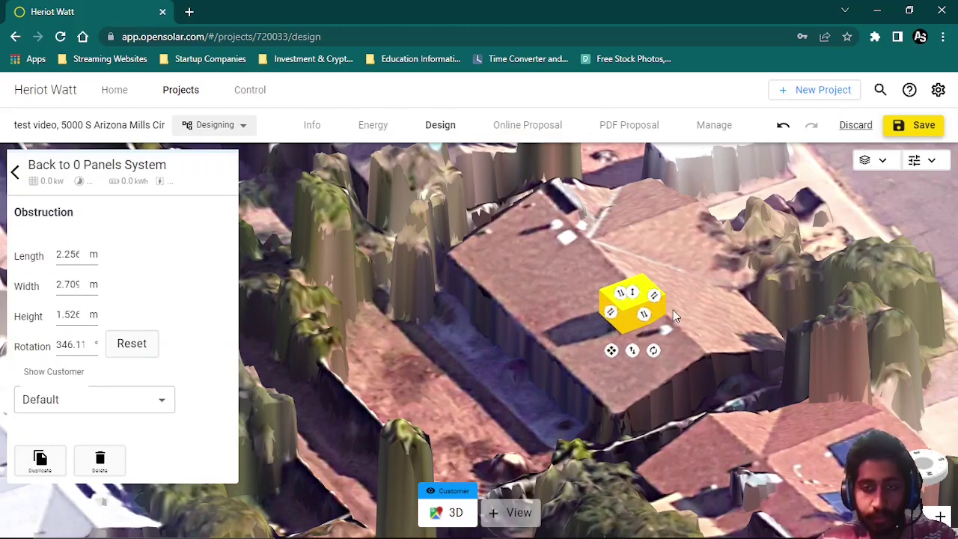
Lower the box obstruction's height to about 1.26 m, extend its length to about 2.73 m and deselect it.
right_click_drag(647, 392, 636, 348)
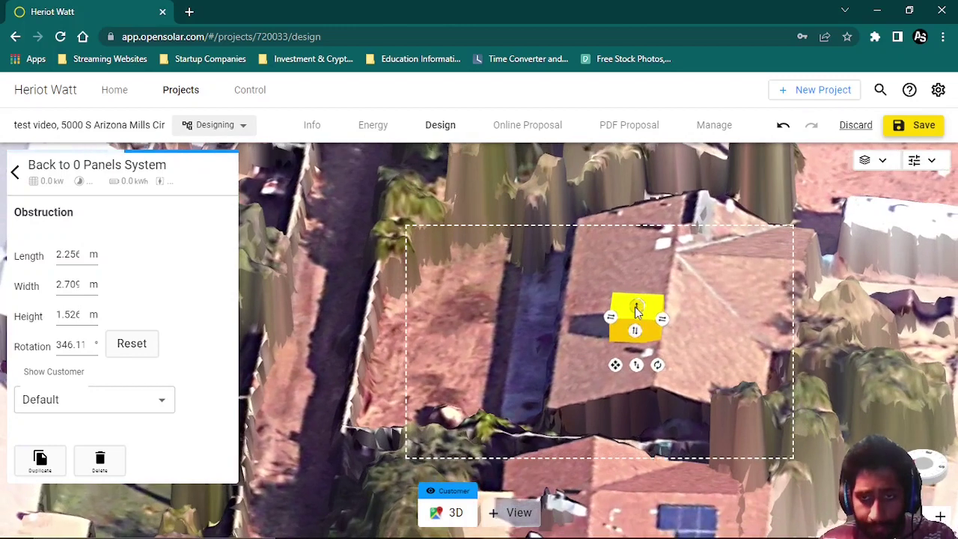
left_click_drag(636, 314, 656, 320)
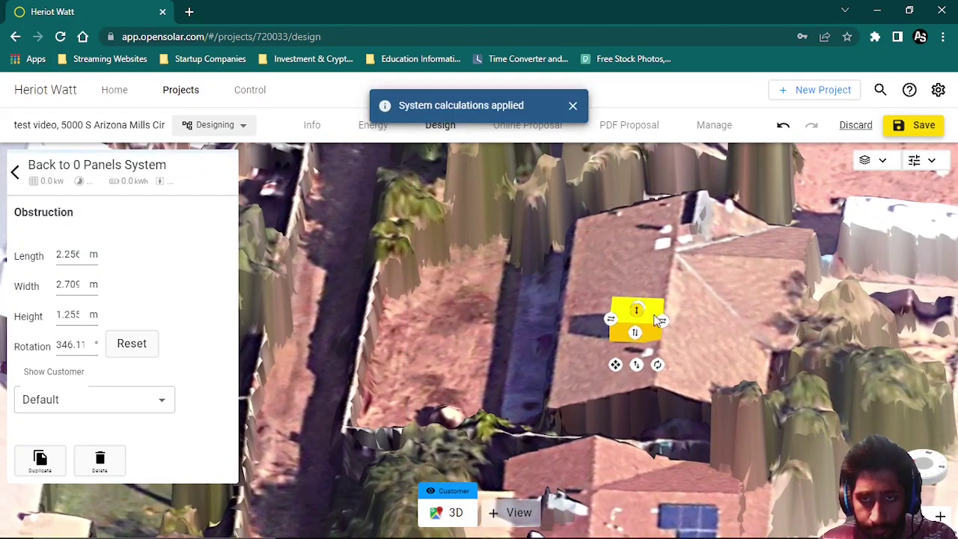
left_click(681, 329)
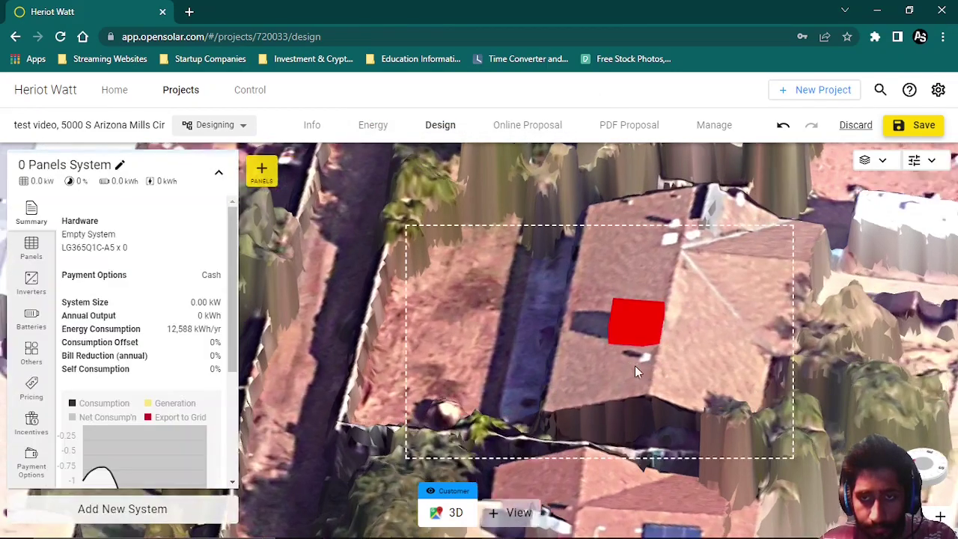
right_click_drag(635, 367, 575, 357)
left_click(603, 357)
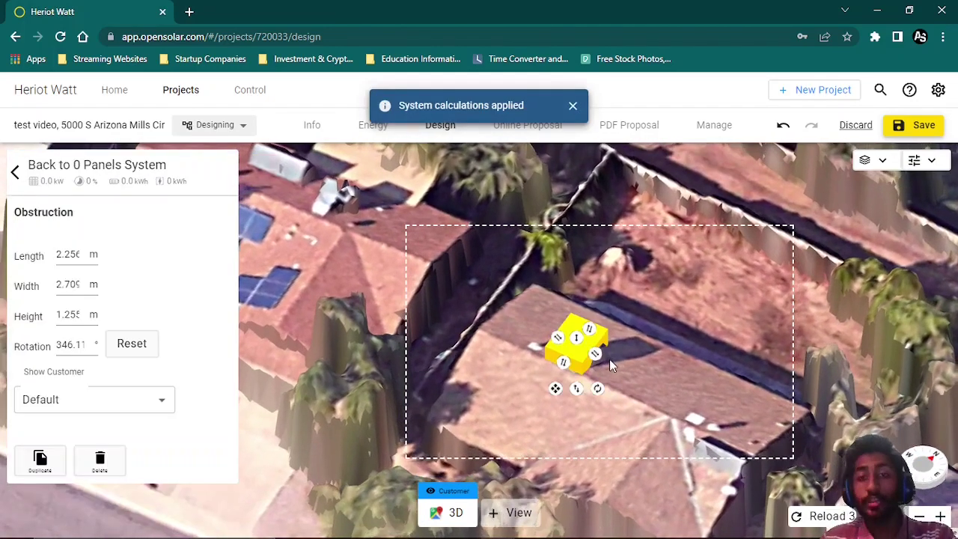
left_click_drag(597, 359, 612, 357)
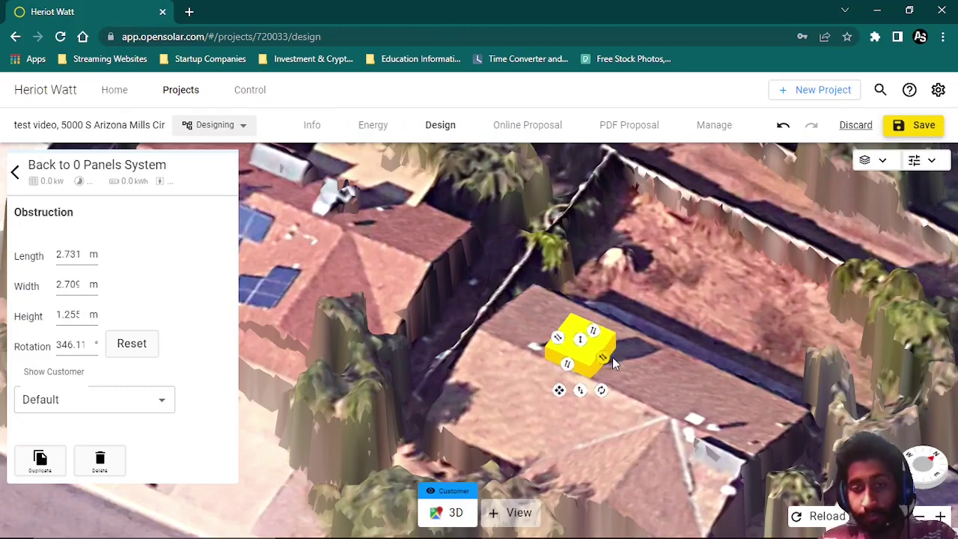
left_click(662, 384)
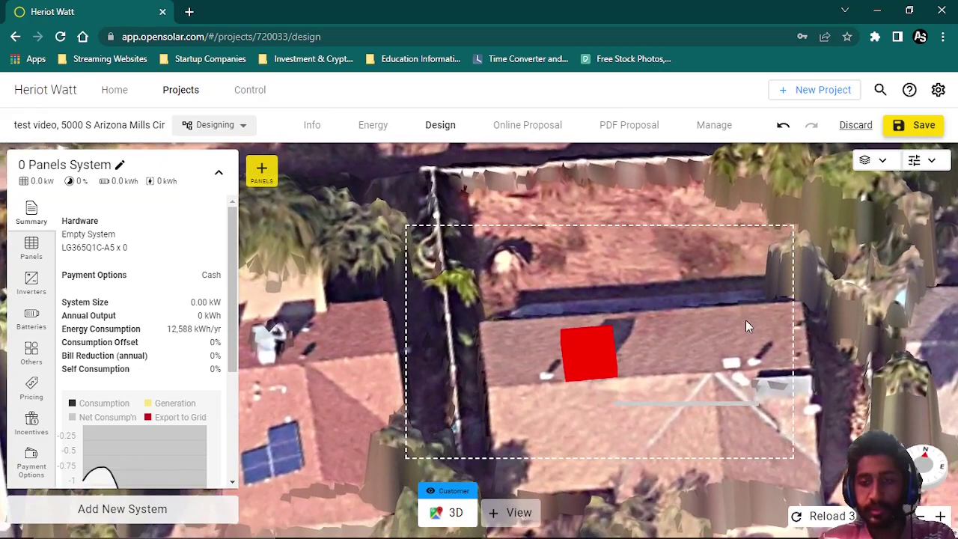
Place a second obstruction on the small vent beside the red box on the customer's roof.
left_click(923, 161)
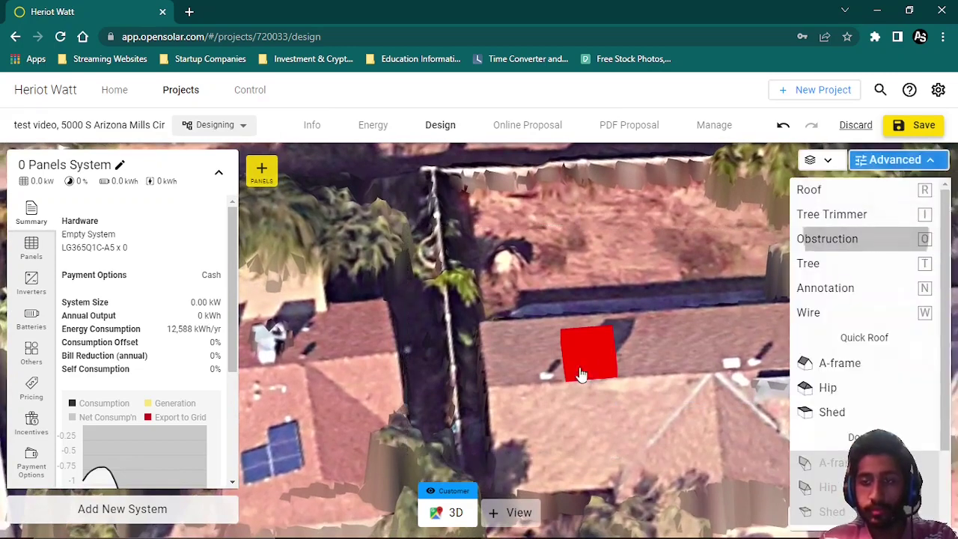
left_click(869, 239)
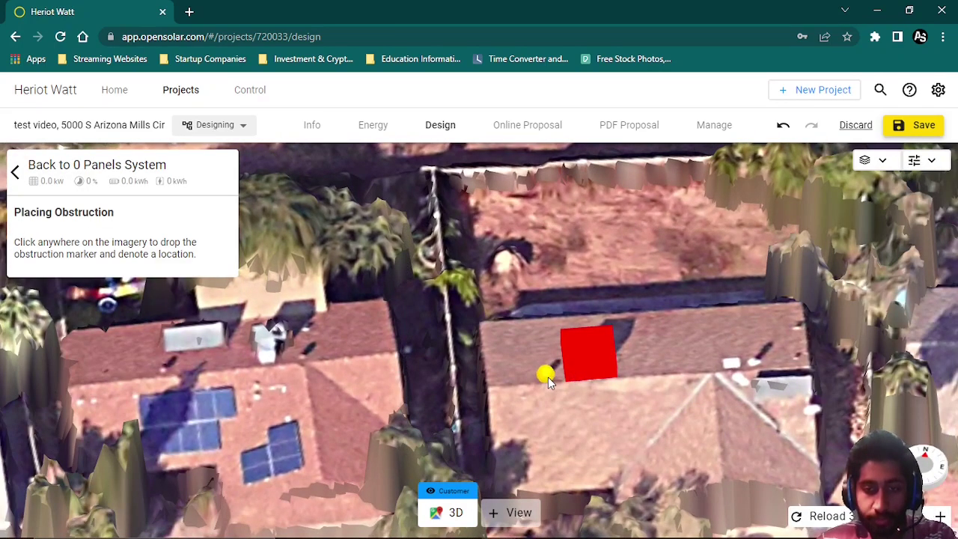
left_click(548, 377)
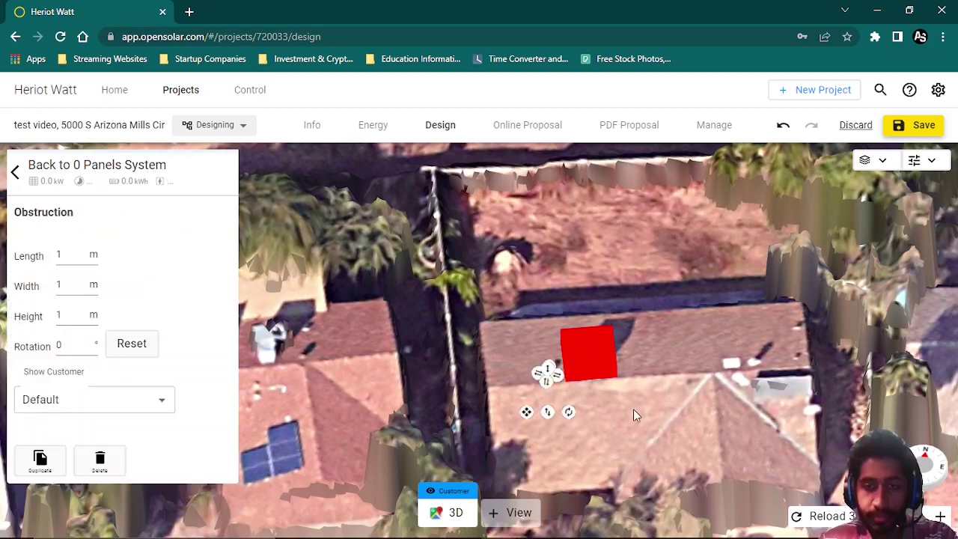
Duplicate the small round vent obstruction, move the copy onto the vent beside the oval obstruction and save the project.
left_click(566, 403)
right_click_drag(580, 405, 532, 349)
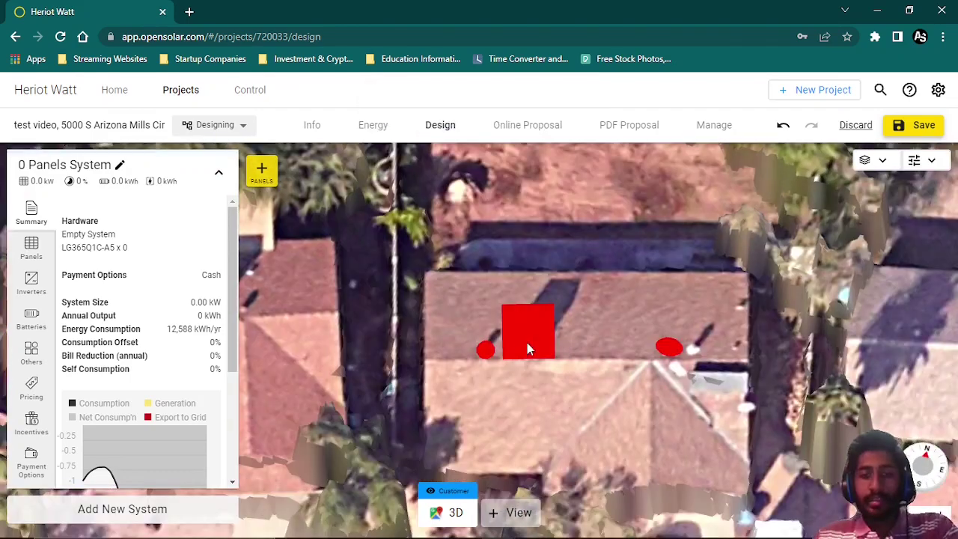
left_click(486, 352)
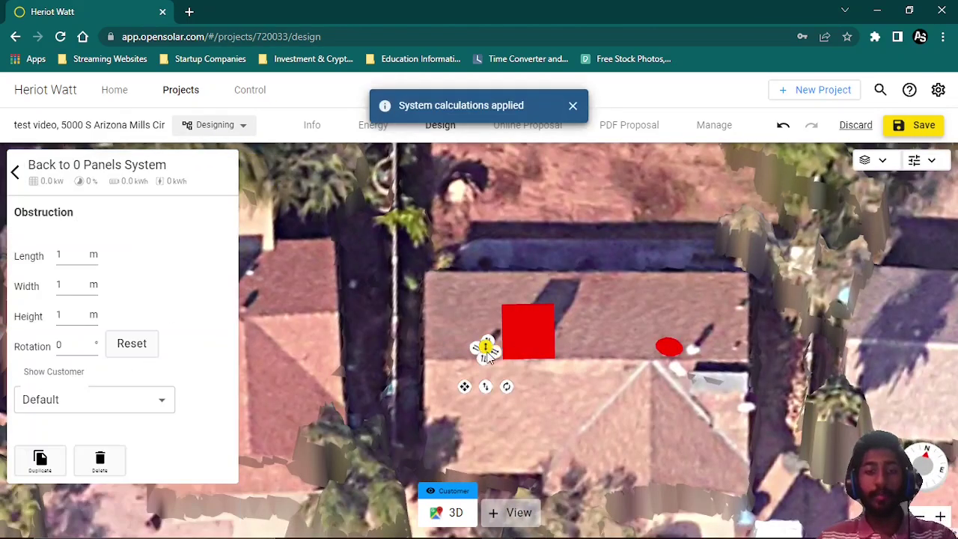
left_click(41, 460)
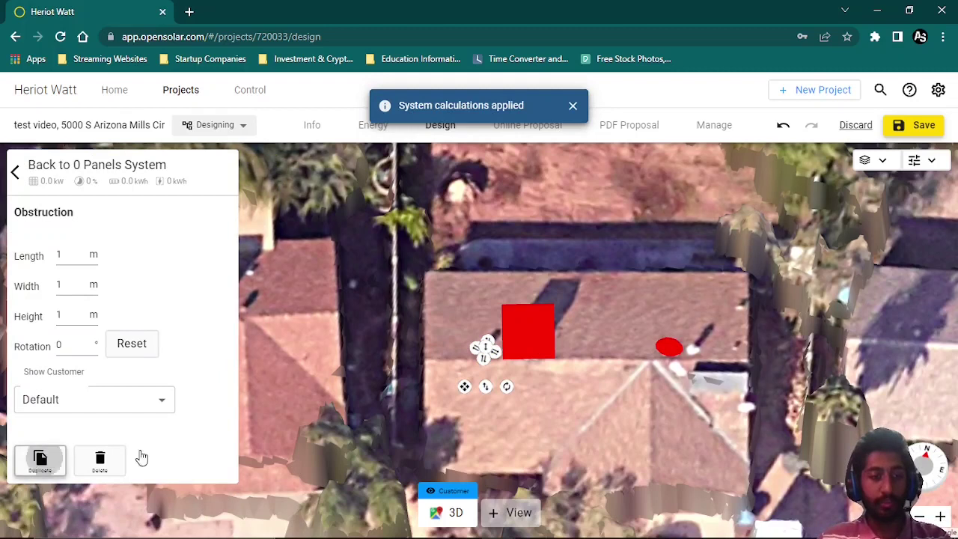
left_click_drag(489, 378, 676, 384)
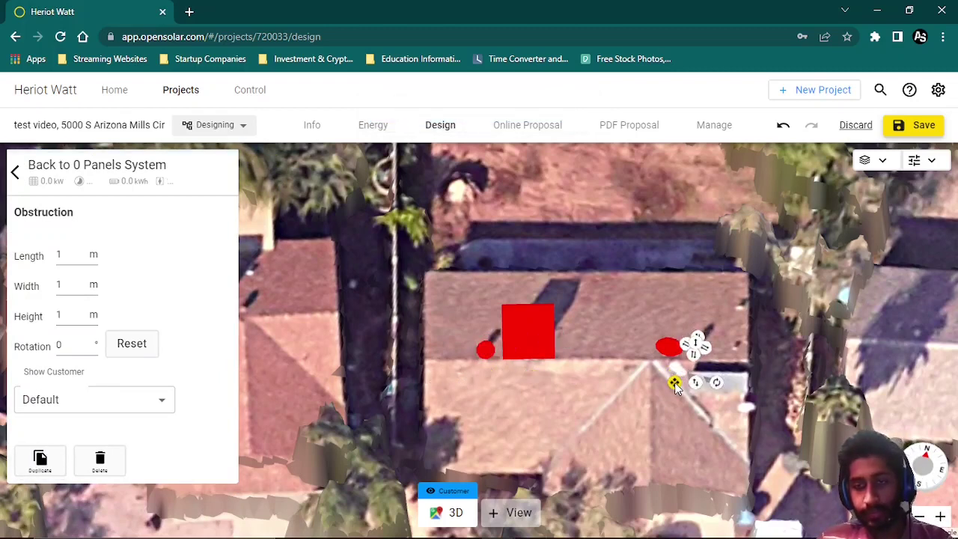
left_click(573, 403)
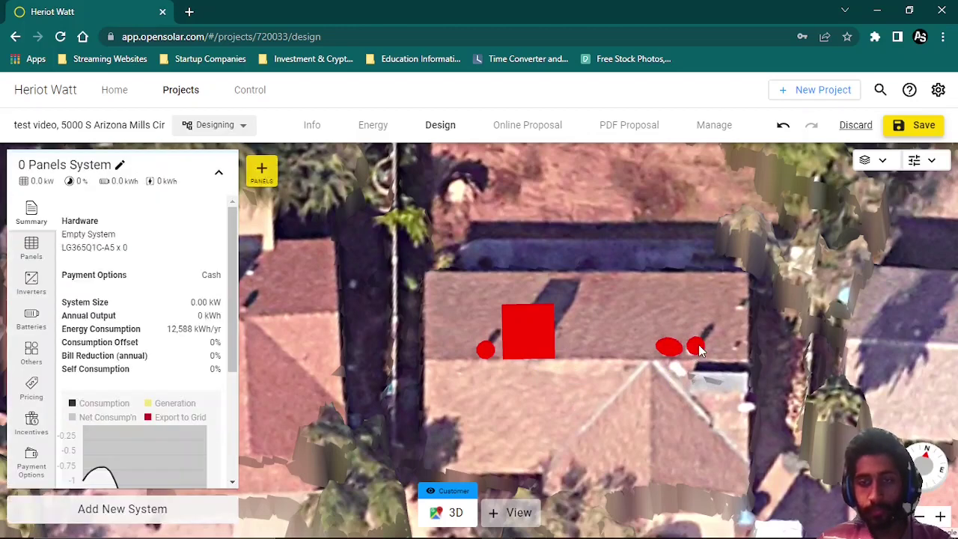
left_click(697, 345)
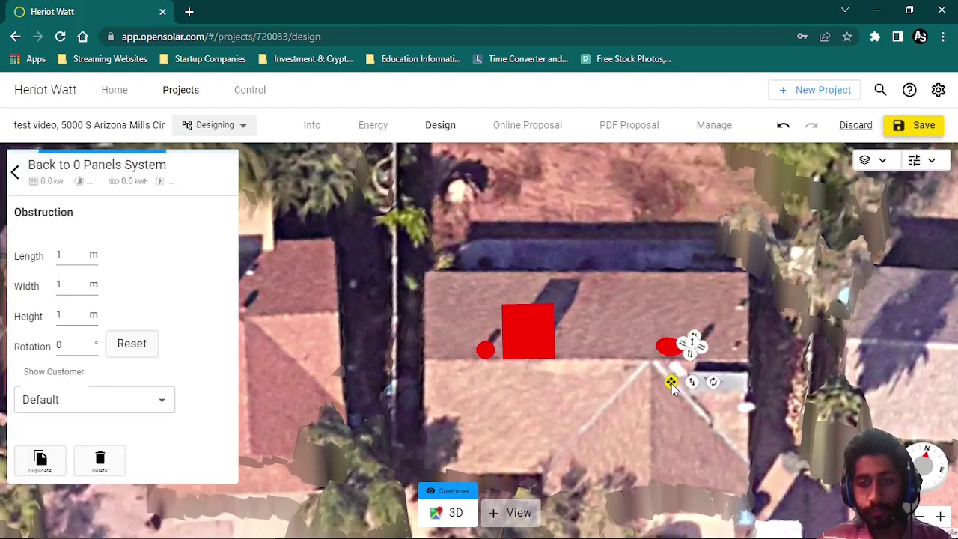
left_click(622, 404)
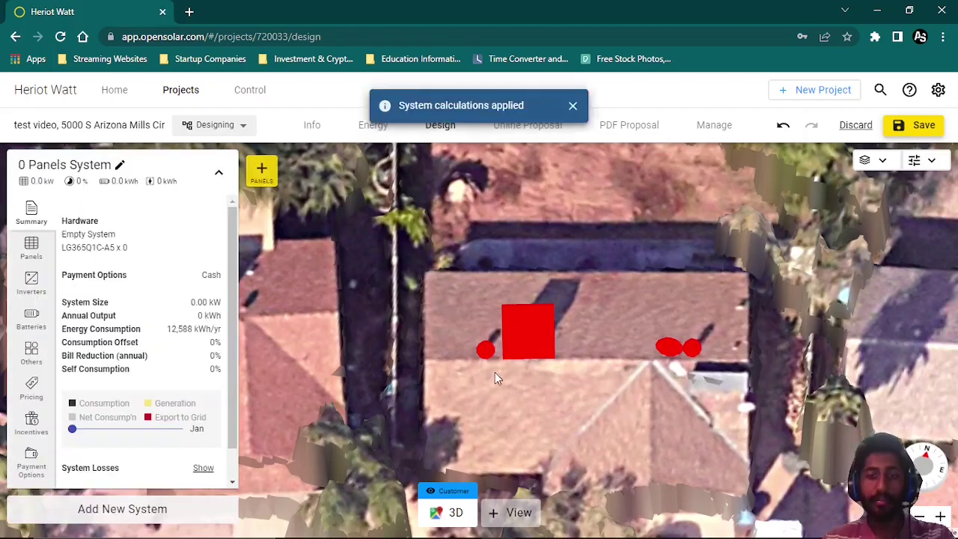
left_click(917, 126)
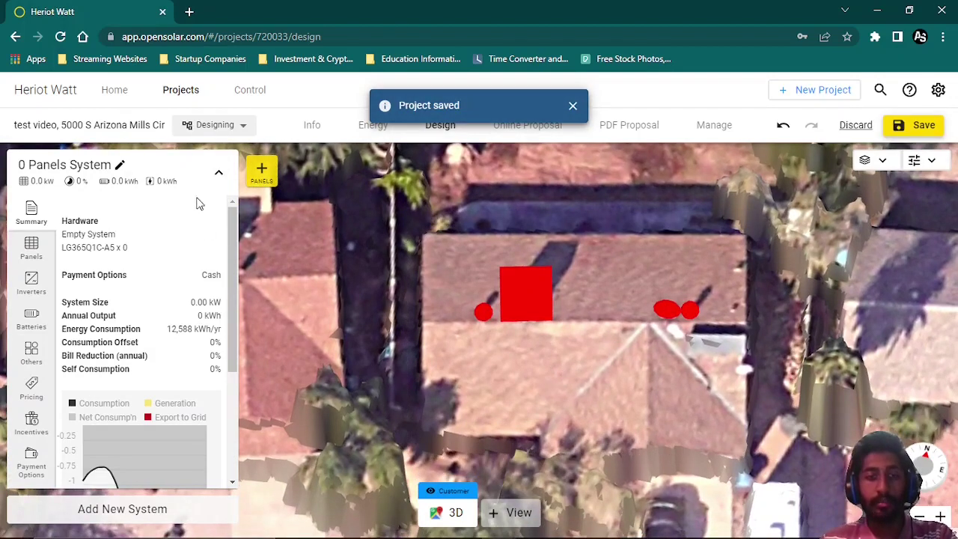
Change the system's panel module to the LG Electronics 335 W LG335N1C-A5.
left_click(220, 174)
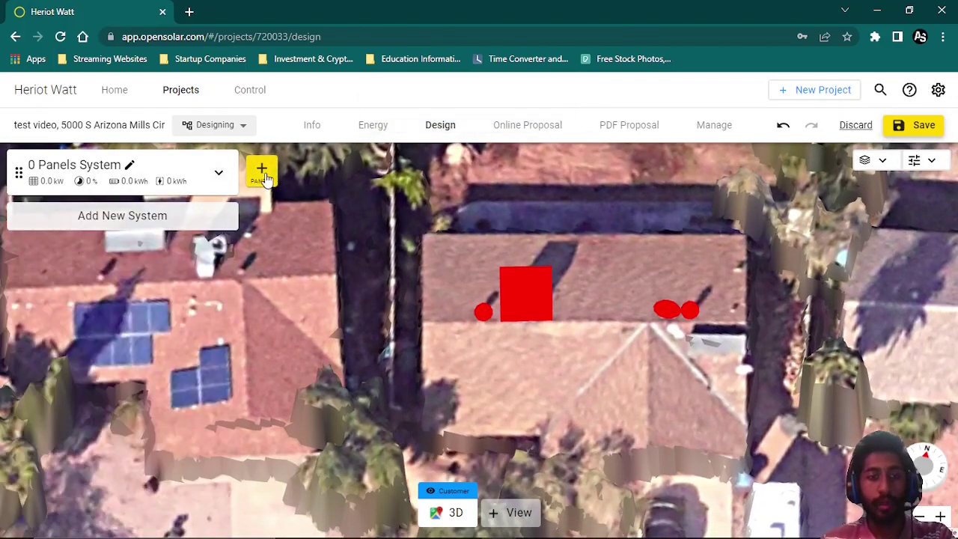
left_click(220, 177)
left_click(30, 250)
left_click(132, 228)
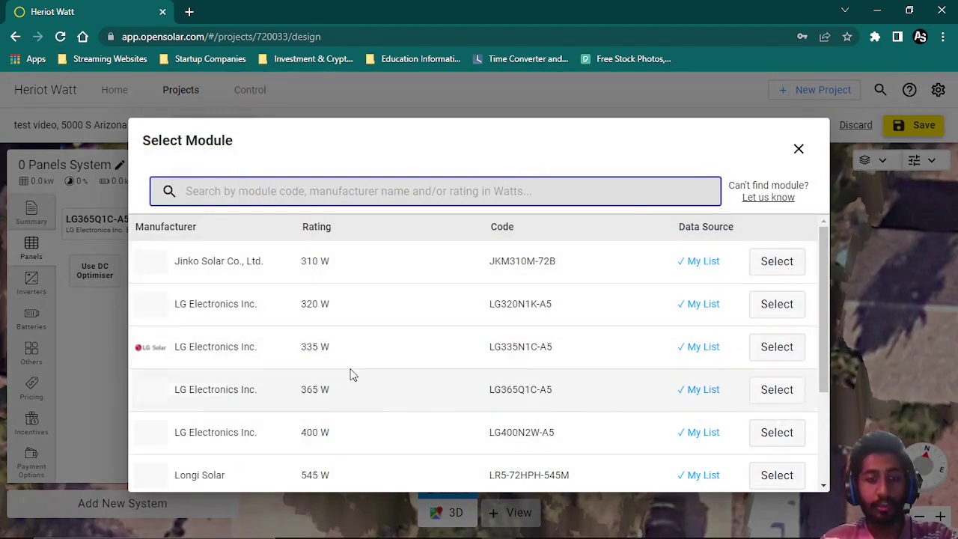
left_click(769, 349)
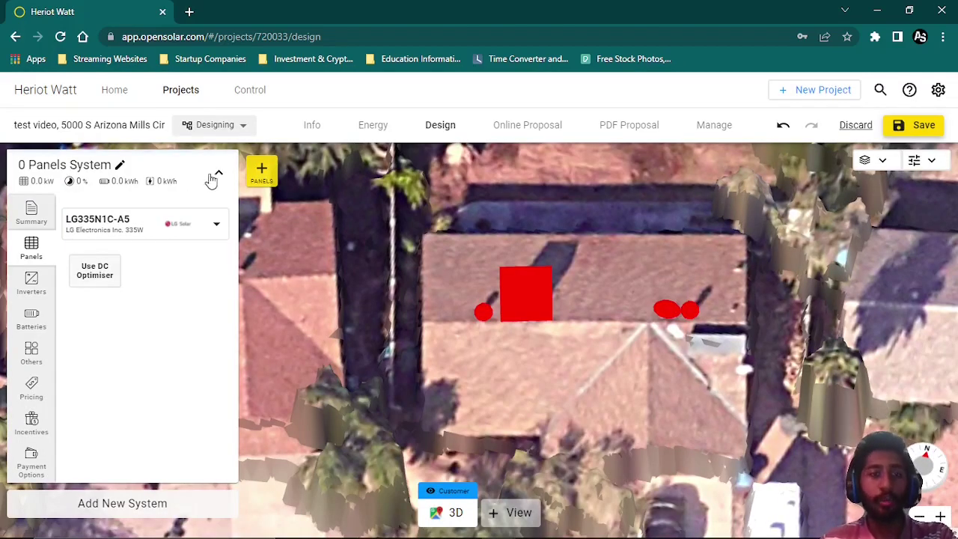
left_click(216, 173)
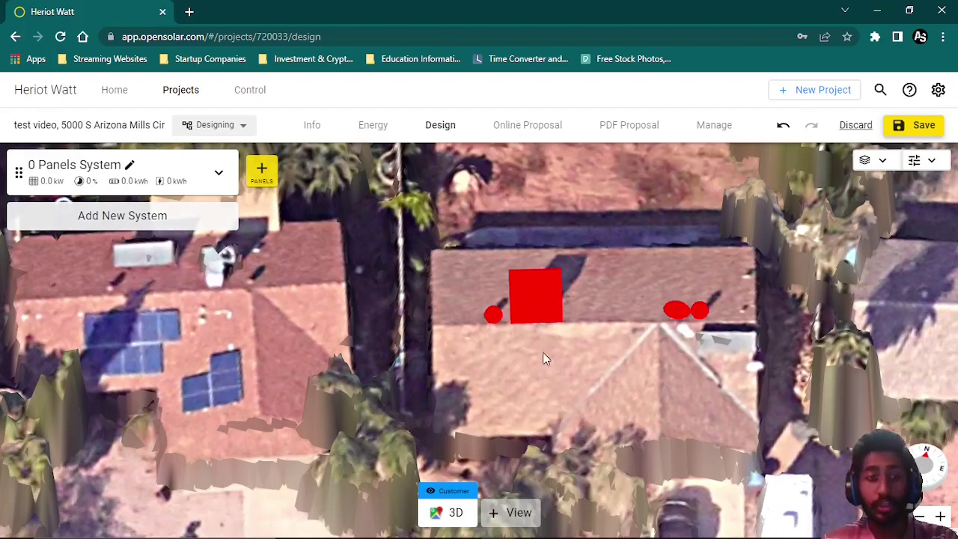
Place one portrait solar panel on the customer's lower roof face, just below the small round obstruction.
left_click(582, 371)
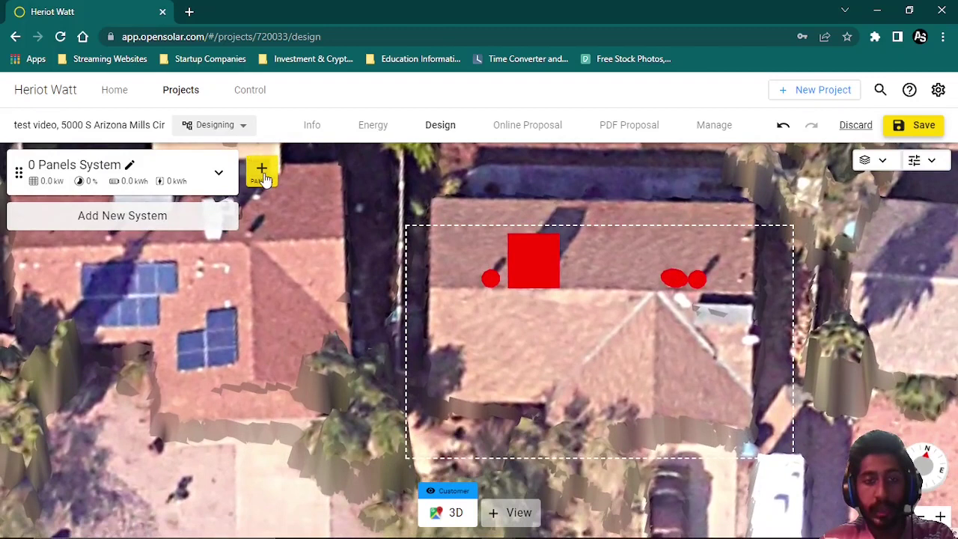
left_click(264, 178)
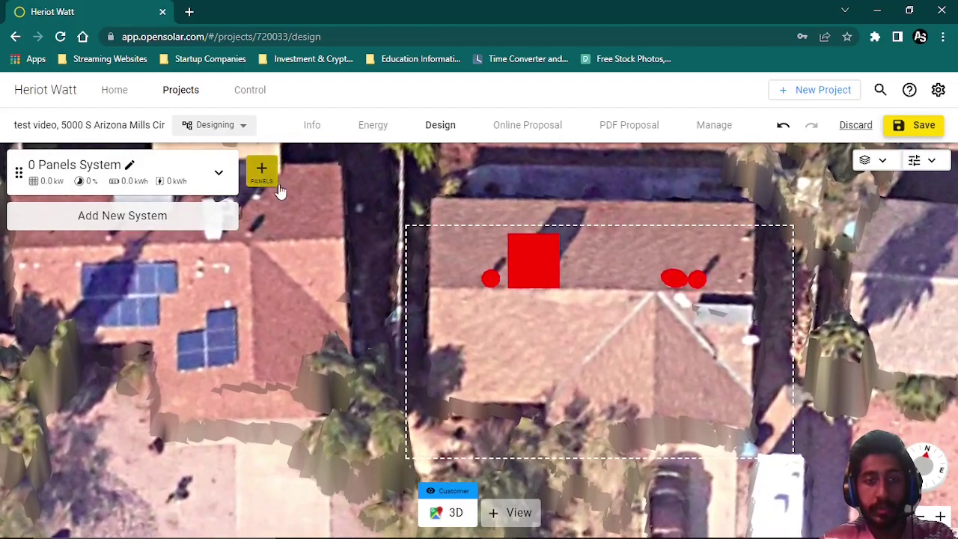
left_click(484, 330)
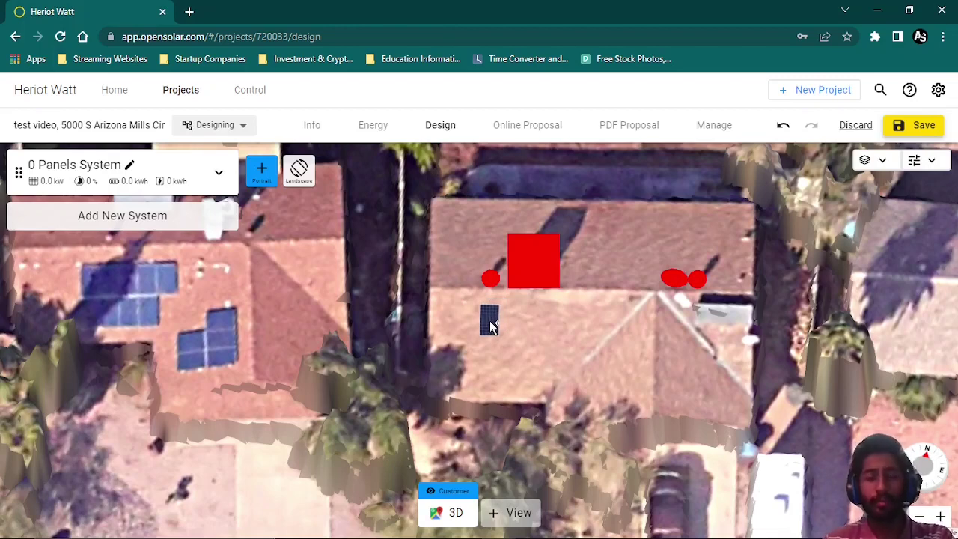
left_click(492, 322)
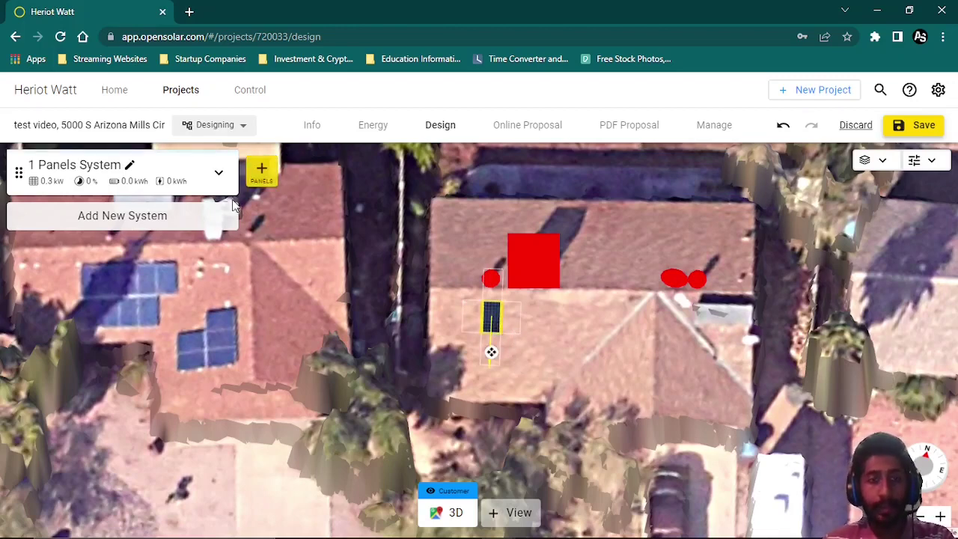
left_click(216, 177)
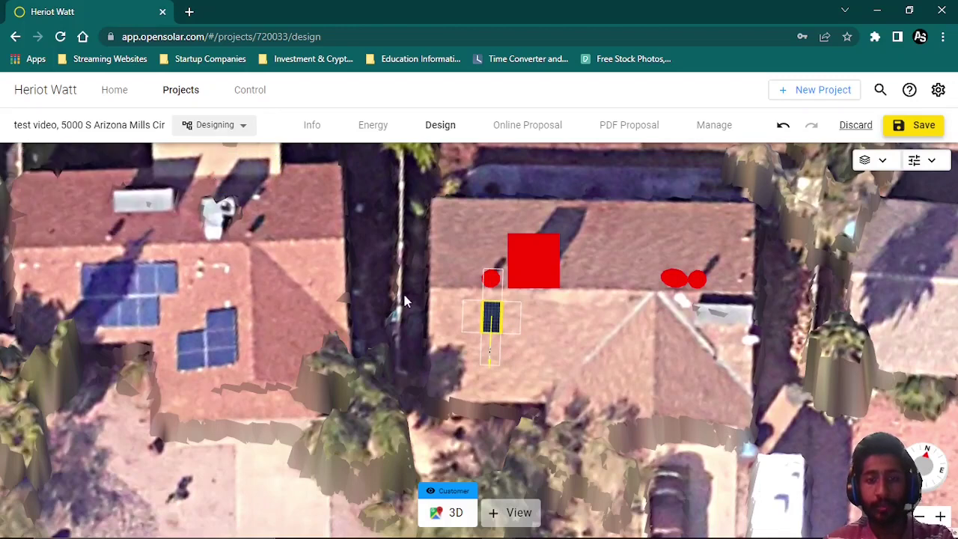
Try the landscape orientation on the panel group and switch it back to portrait.
left_click(489, 318)
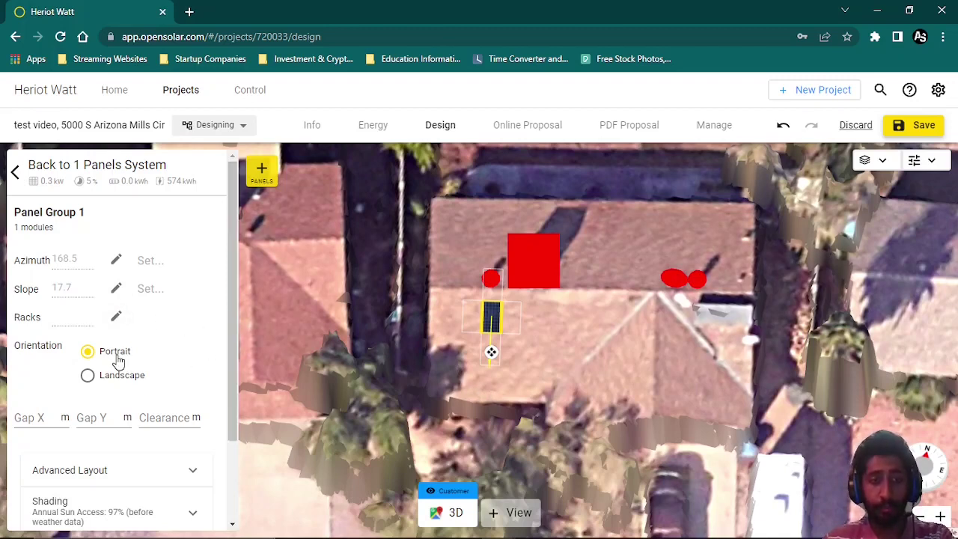
left_click(112, 382)
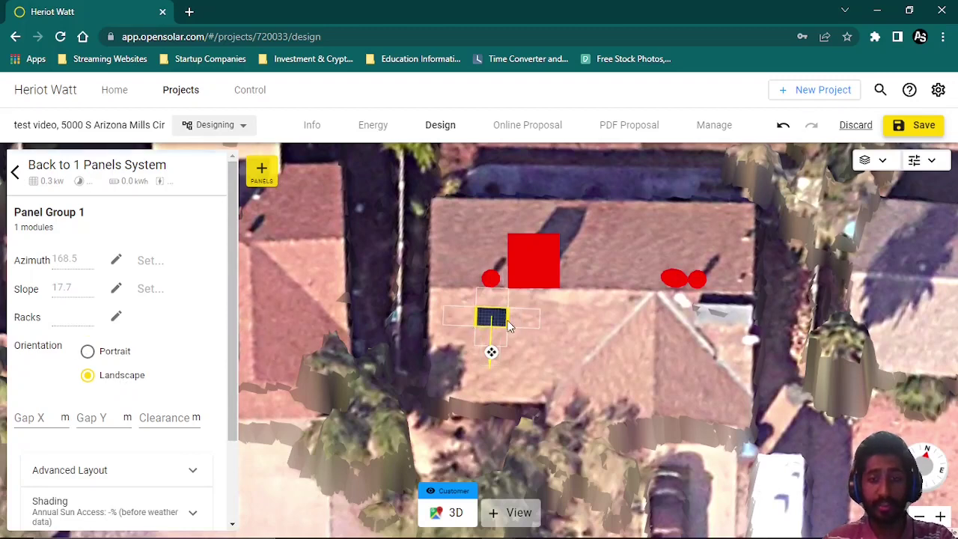
left_click(114, 353)
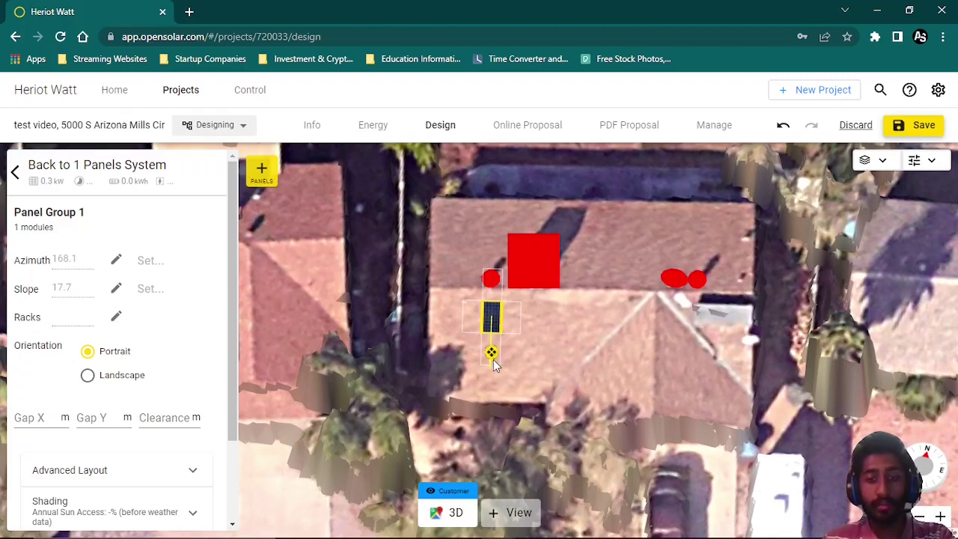
Move the single panel slightly west along the lower roof face, keeping it just below the ridge.
left_click_drag(492, 353, 460, 355)
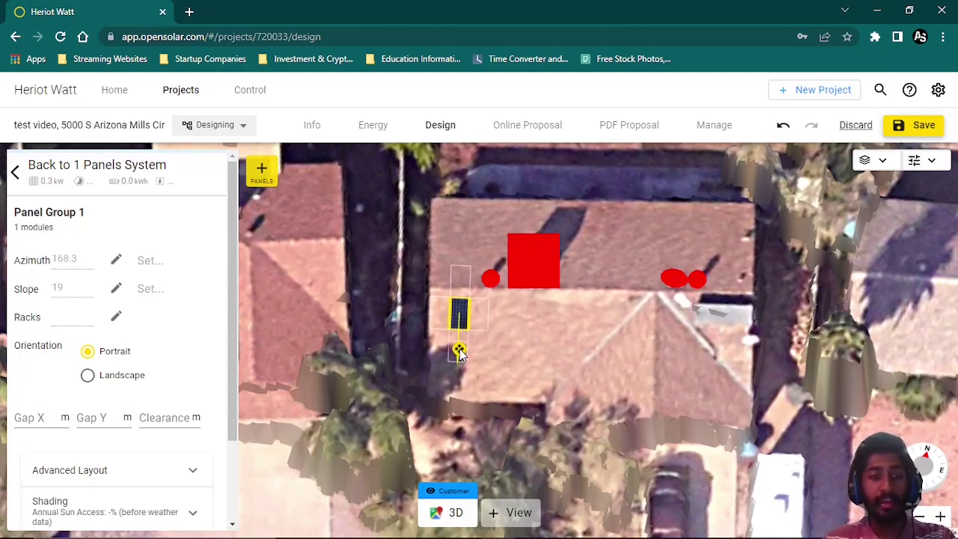
left_click_drag(460, 354, 477, 351)
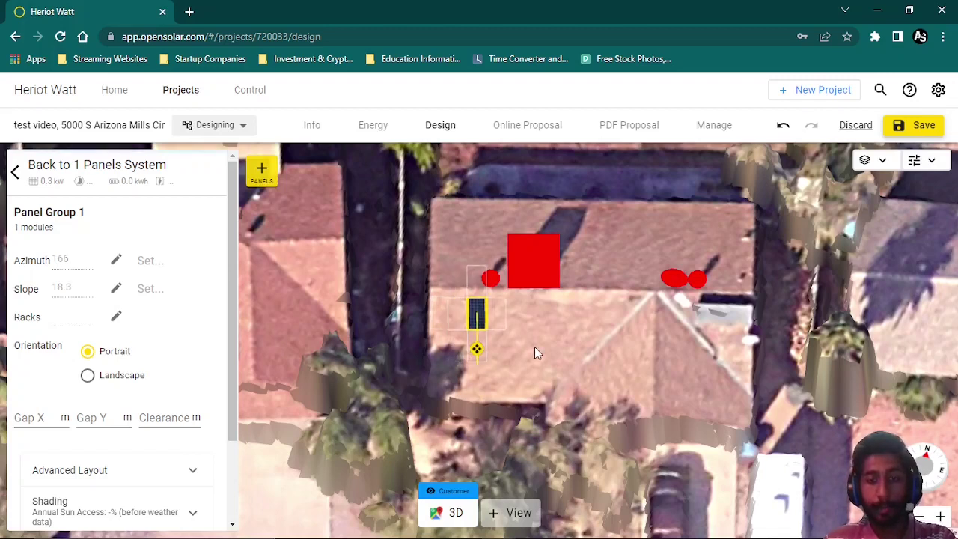
left_click_drag(535, 350, 474, 355)
left_click_drag(471, 354, 480, 356)
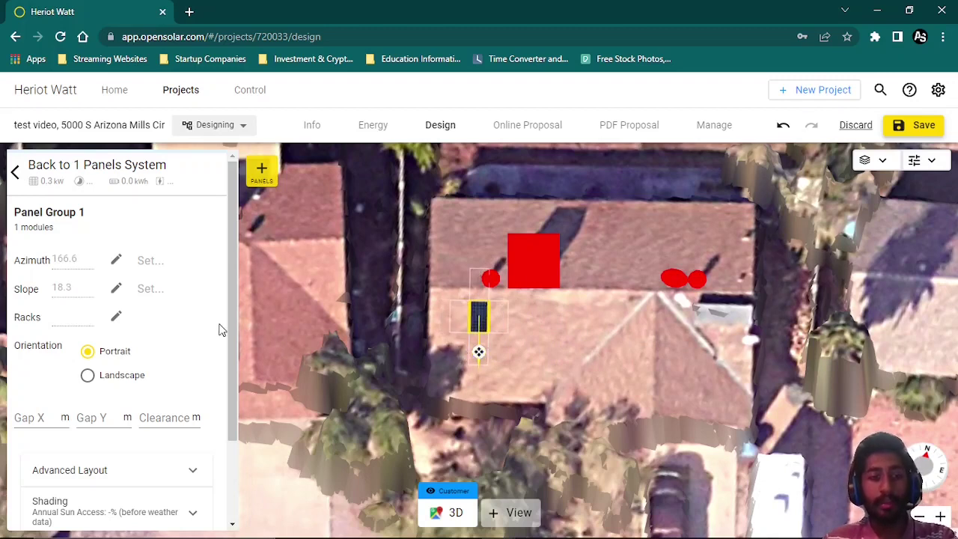
Extend the panel group to a row of seven modules by adding five on the east side and one on the west.
left_click(502, 319)
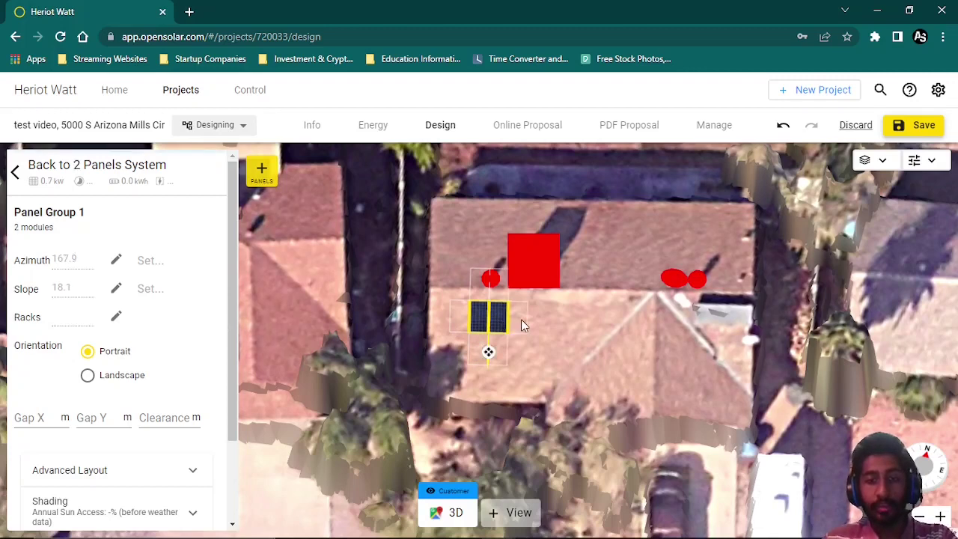
left_click(537, 320)
left_click(546, 320)
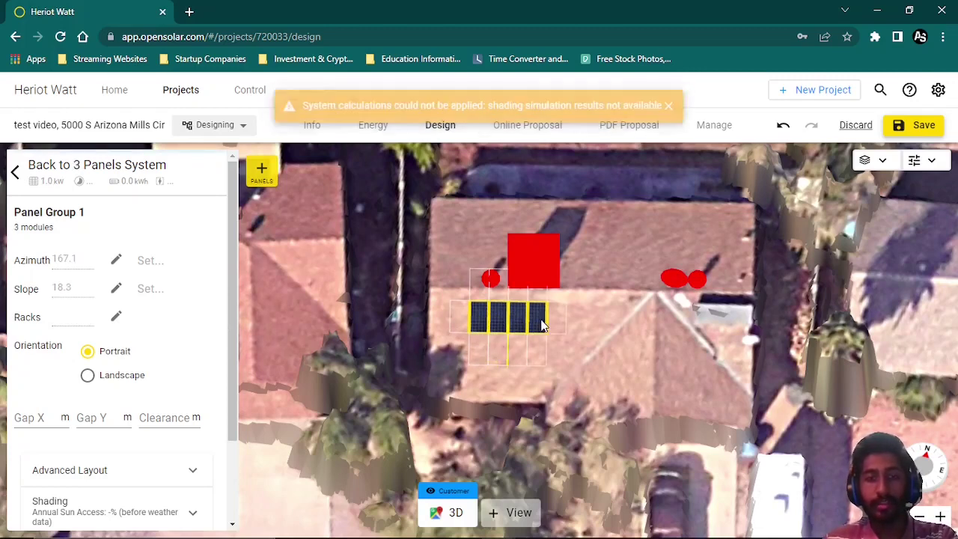
left_click(556, 322)
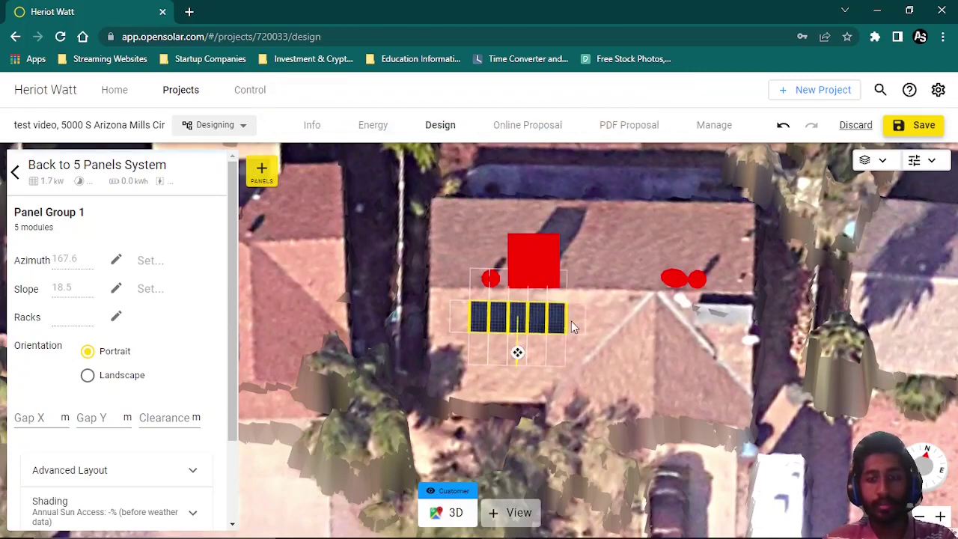
left_click(575, 321)
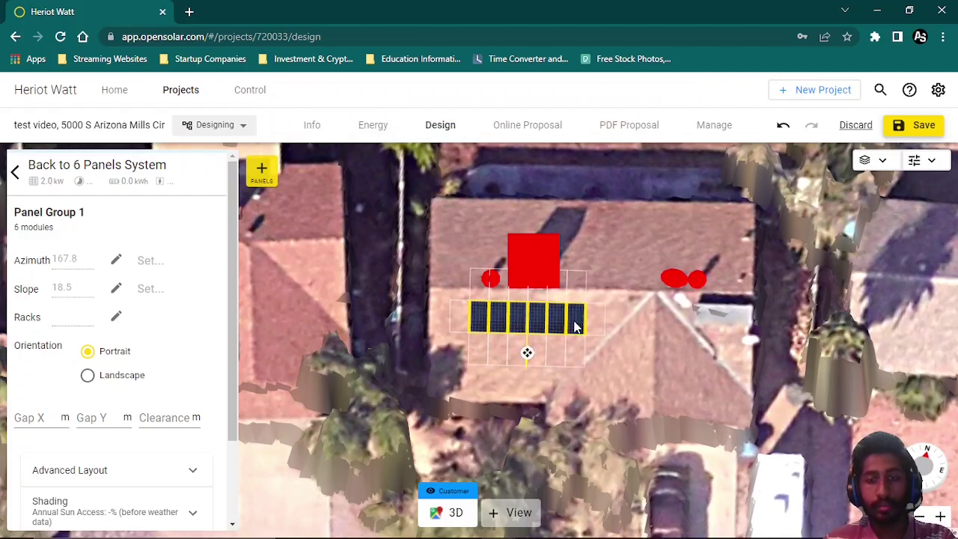
left_click(466, 322)
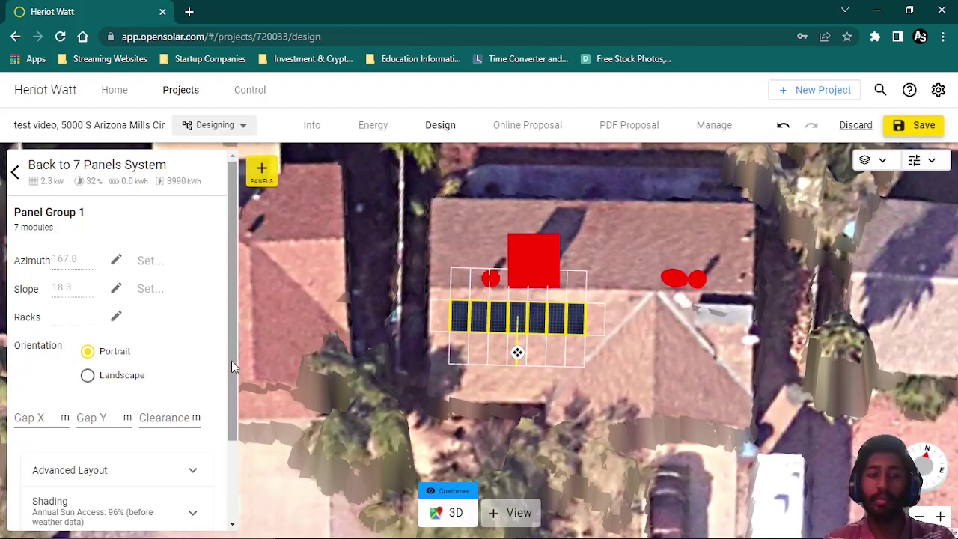
Try a Gap X of 0.5 m between the seven panels and clear the value again.
left_click_drag(232, 361, 233, 415)
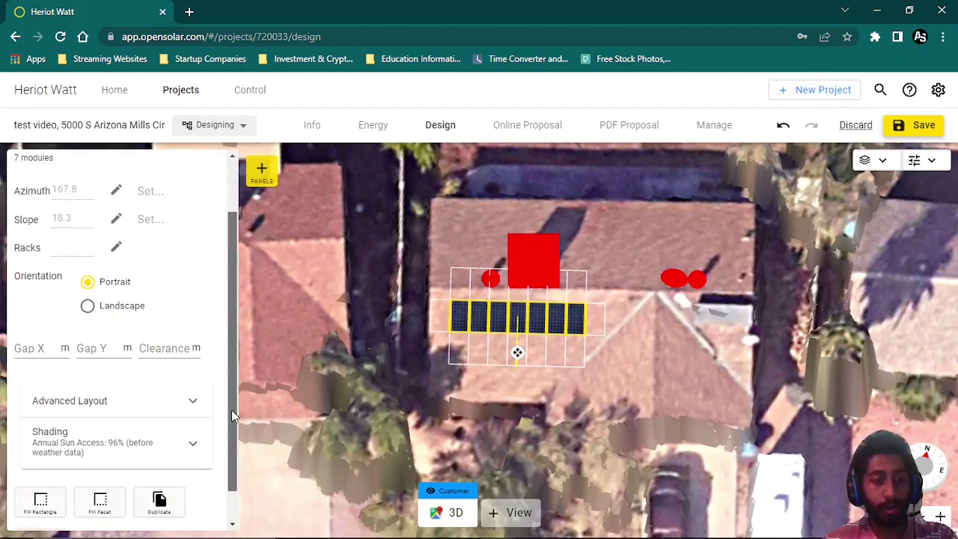
left_click(36, 349)
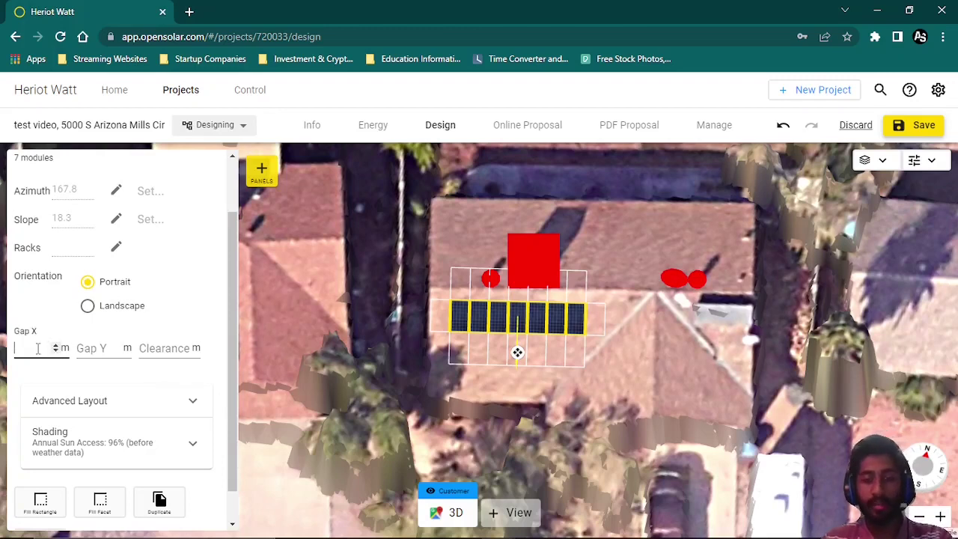
type("0.5")
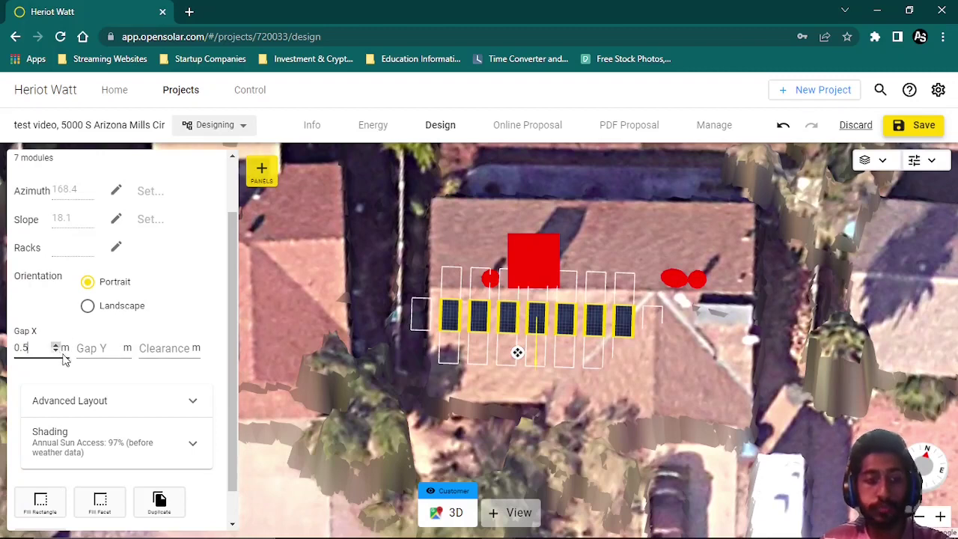
key("BackSpace")
key("BackSpace")
key("BackSpace")
Try a Gap Y of 0.2 m and of 0.5 m for the panel group and clear the value again.
left_click(109, 350)
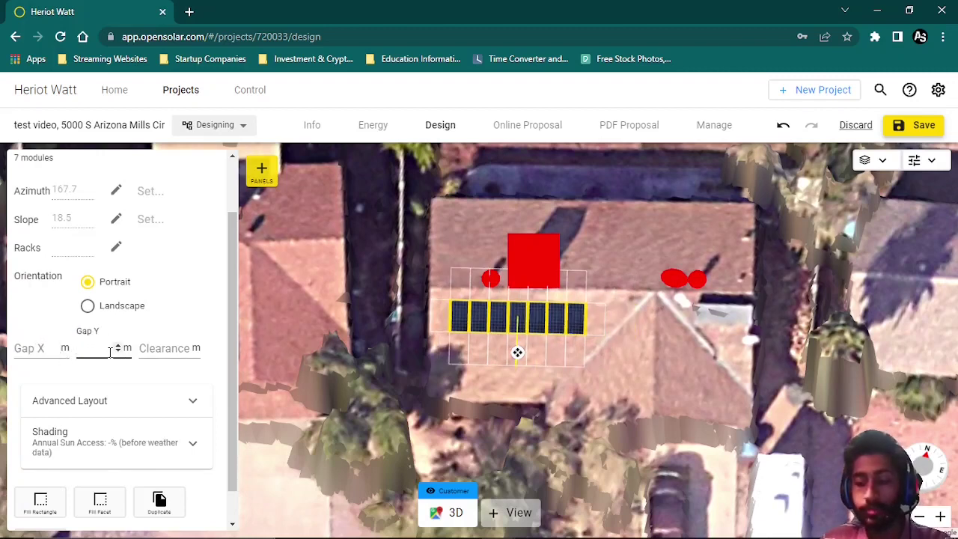
type("0.2")
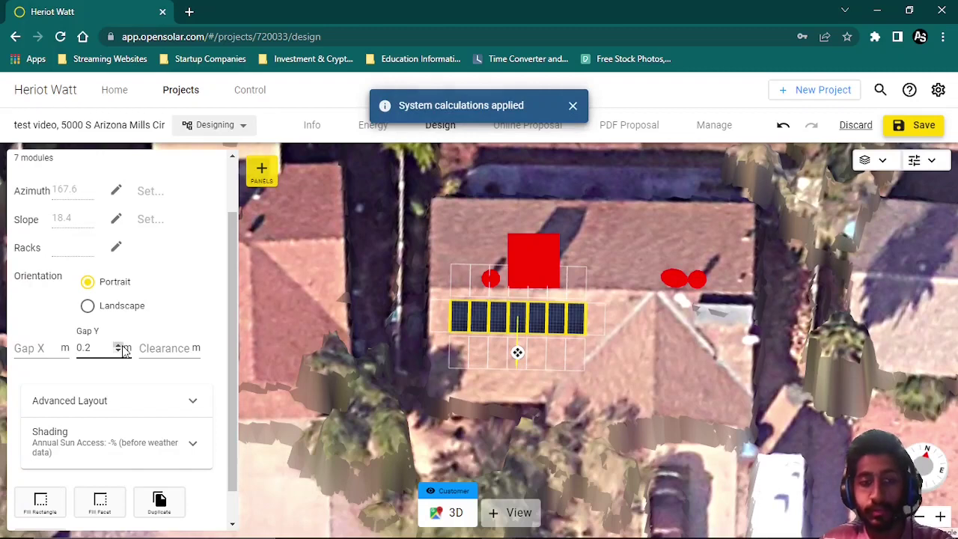
key("BackSpace")
key("BackSpace")
key("BackSpace")
type("0.5")
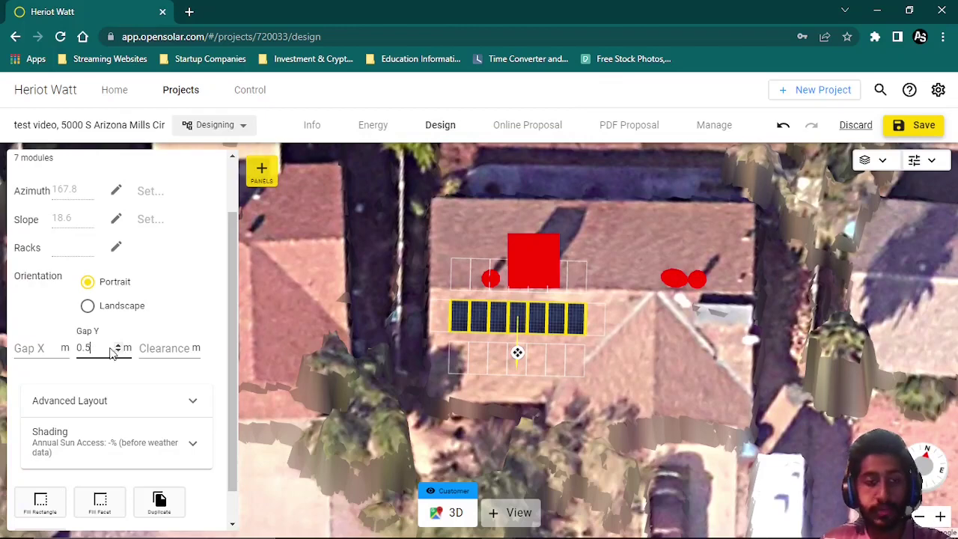
key("BackSpace")
key("BackSpace")
key("BackSpace")
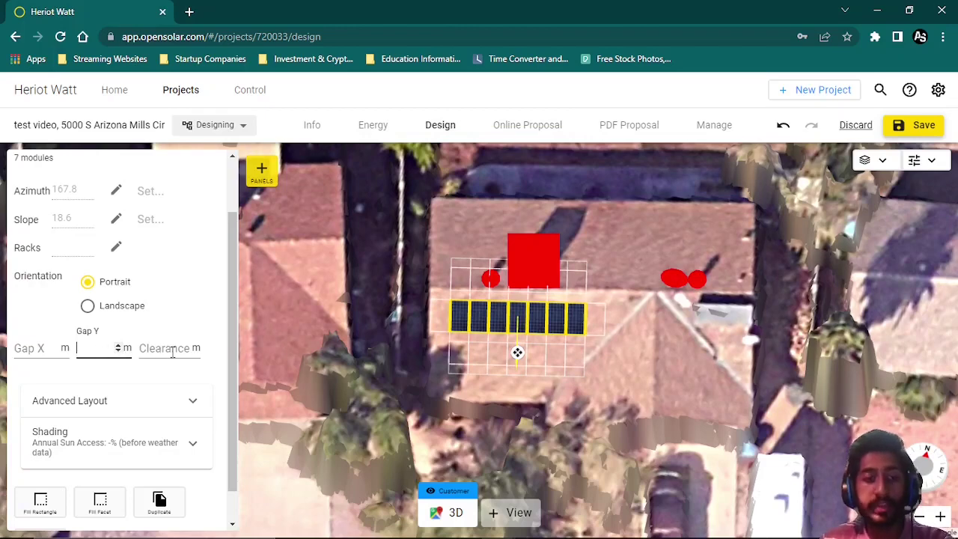
Try a clearance of 0.5 m for the seven-panel group and inspect the raised panels from several angles.
left_click(168, 348)
left_click_drag(554, 359, 555, 406)
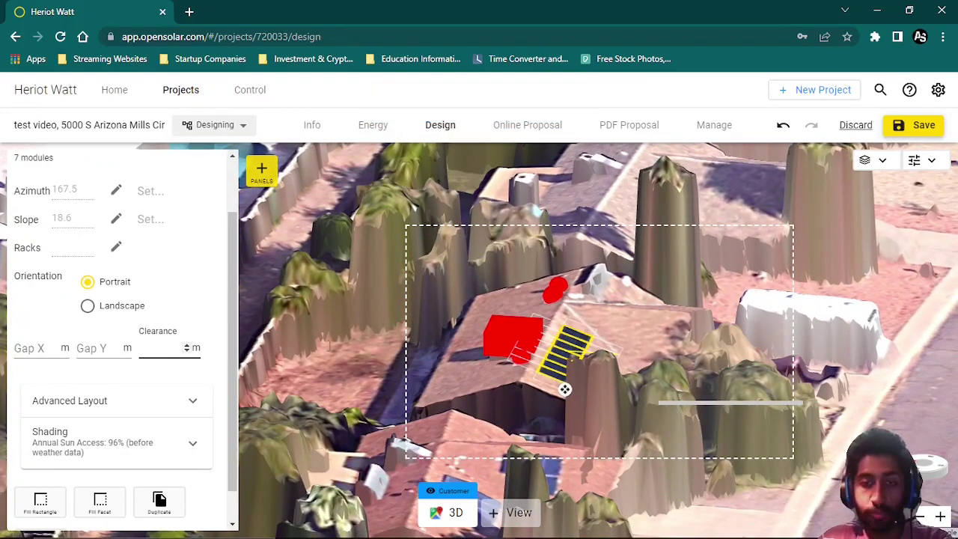
type("0.5")
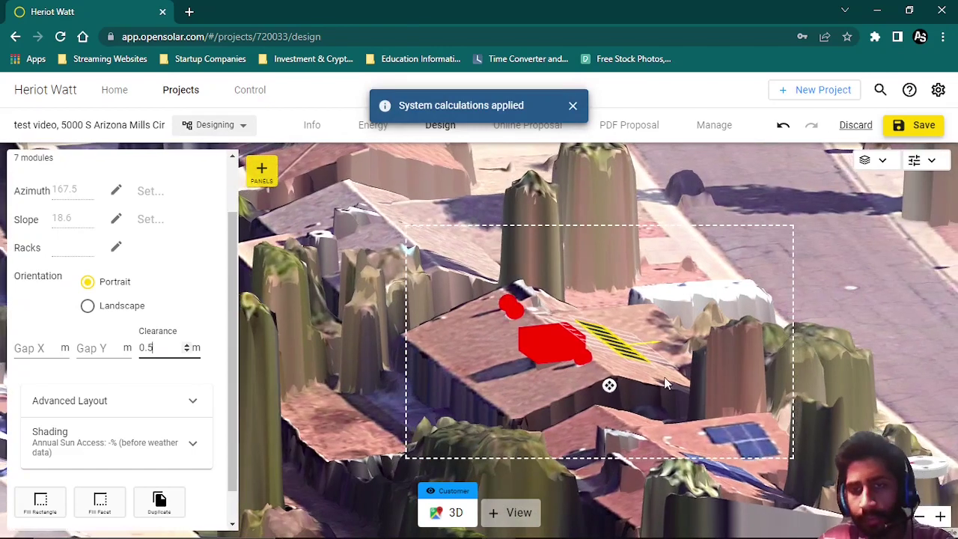
left_click(662, 395)
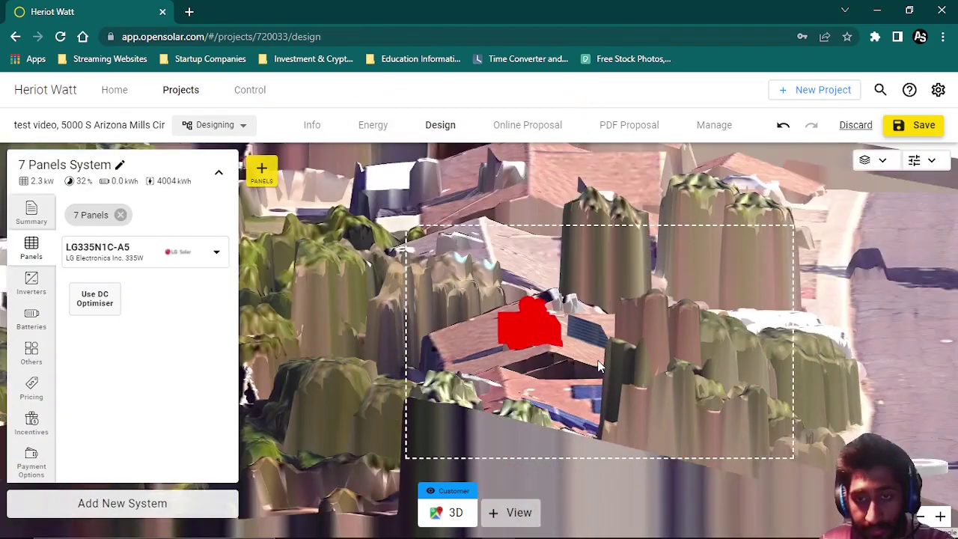
middle_click_drag(603, 367, 552, 341)
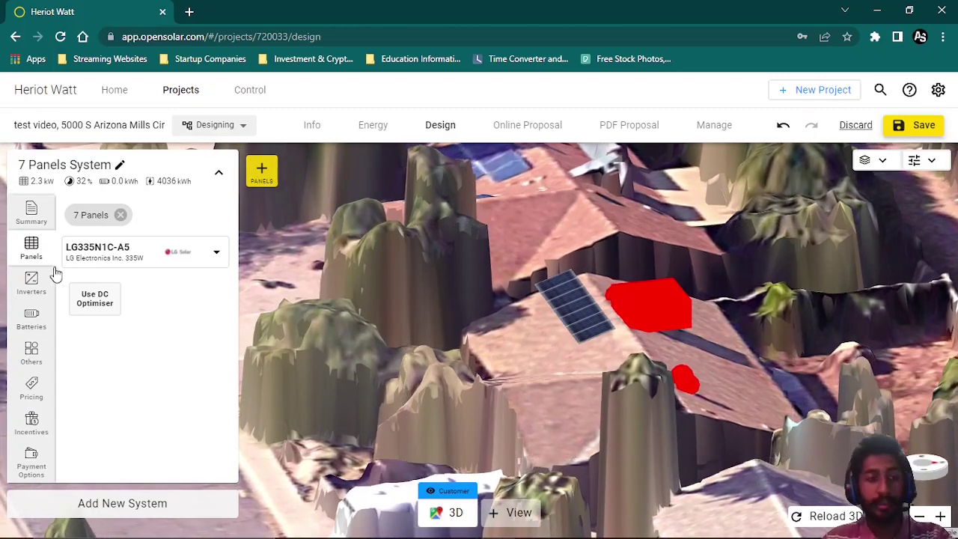
Set the clearance of the seven-panel group to 0.2 m and deselect the group.
left_click(558, 333)
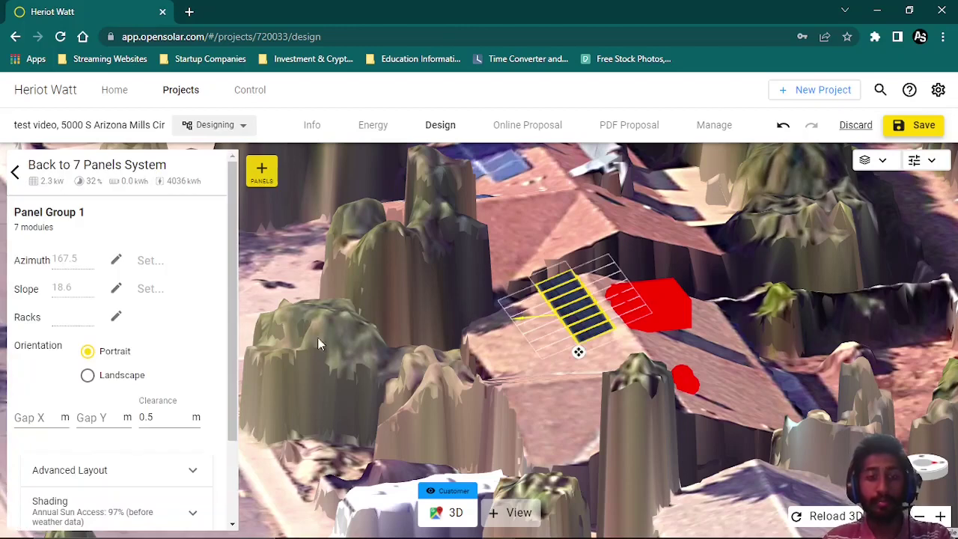
left_click(148, 418)
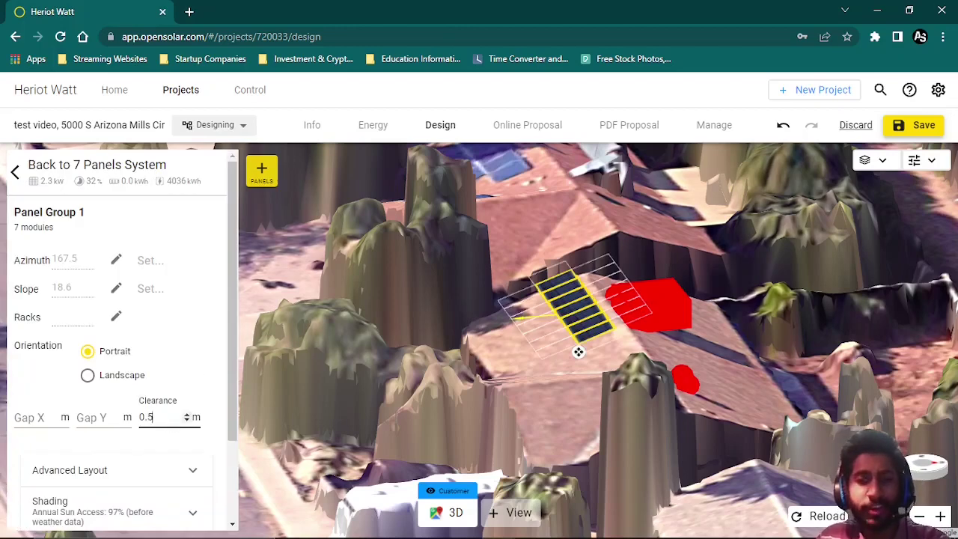
key("BackSpace")
type("2")
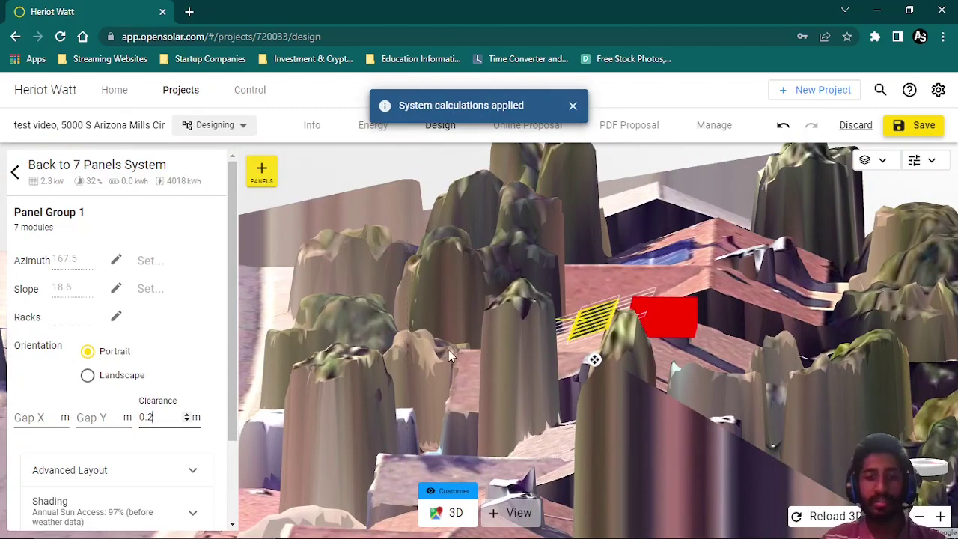
left_click_drag(449, 350, 642, 412)
left_click(642, 412)
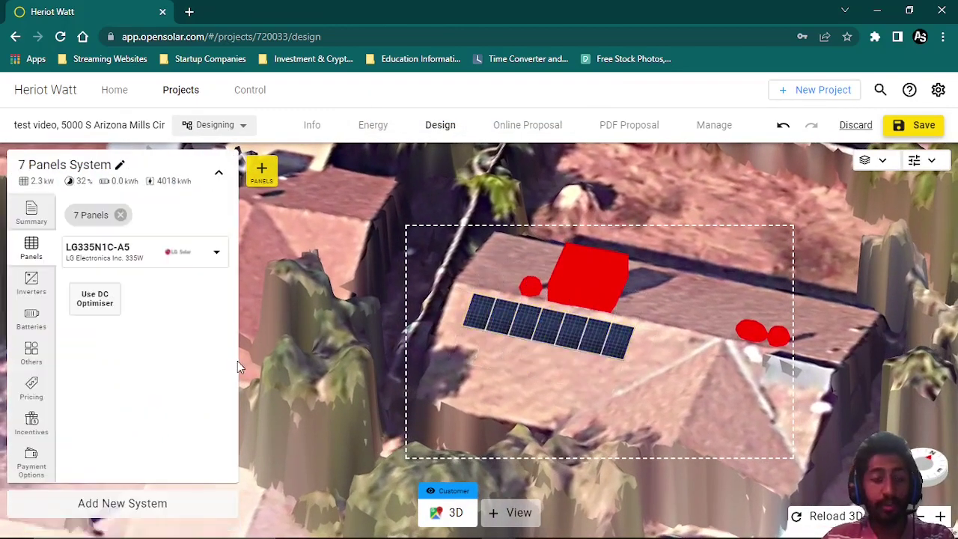
Examine the Modules Per Row and Tracking Mode options in the panel group's Advanced Layout settings.
left_click(524, 333)
left_click_drag(228, 335, 235, 416)
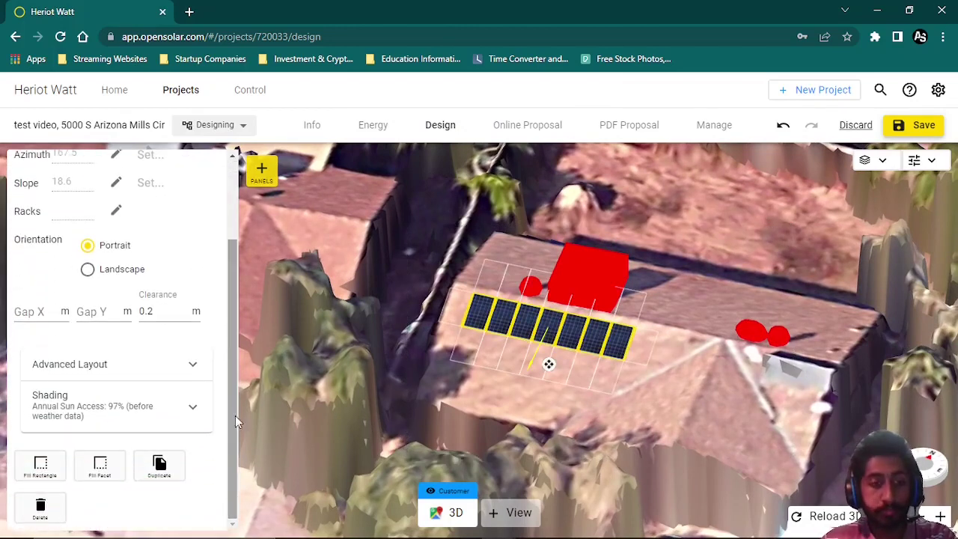
right_click_drag(678, 423, 689, 436)
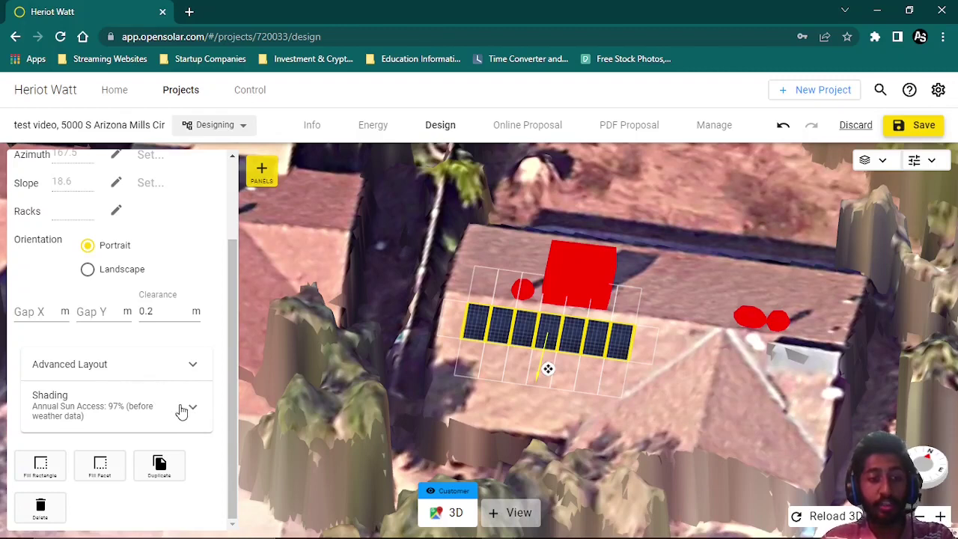
left_click(181, 375)
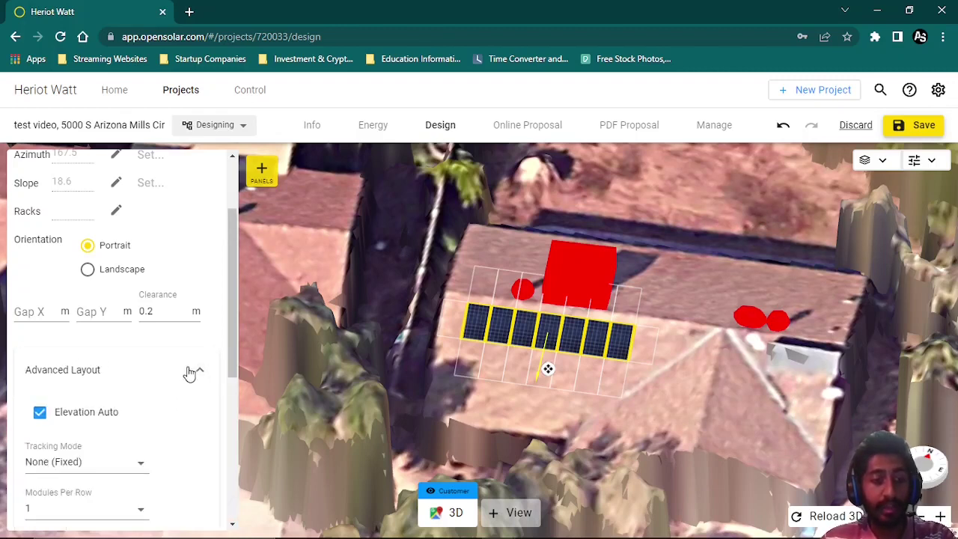
left_click_drag(230, 340, 228, 401)
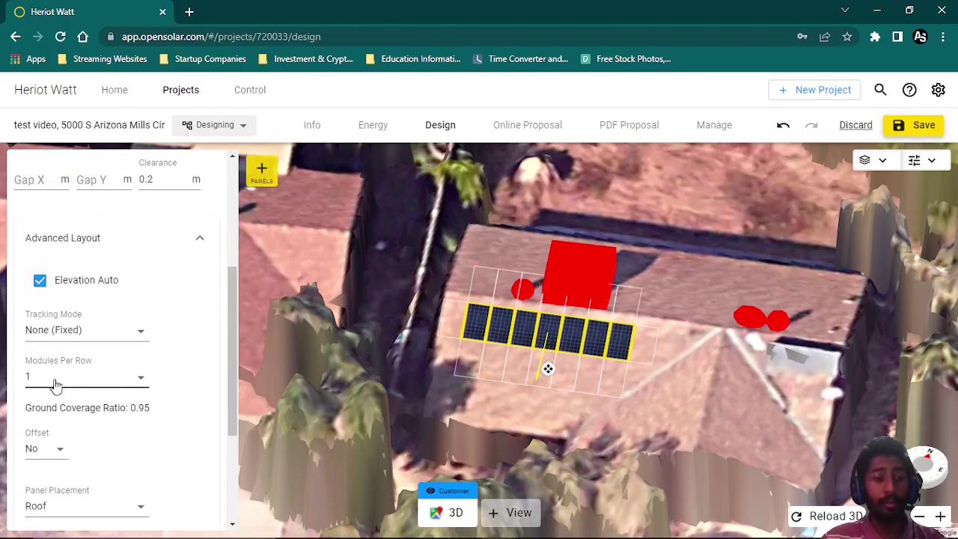
left_click(132, 384)
left_click(129, 375)
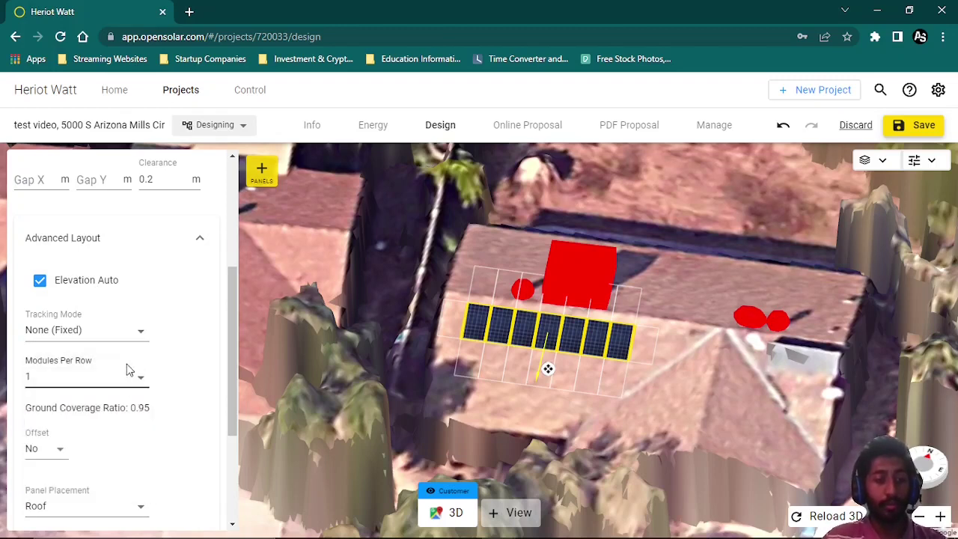
left_click(118, 331)
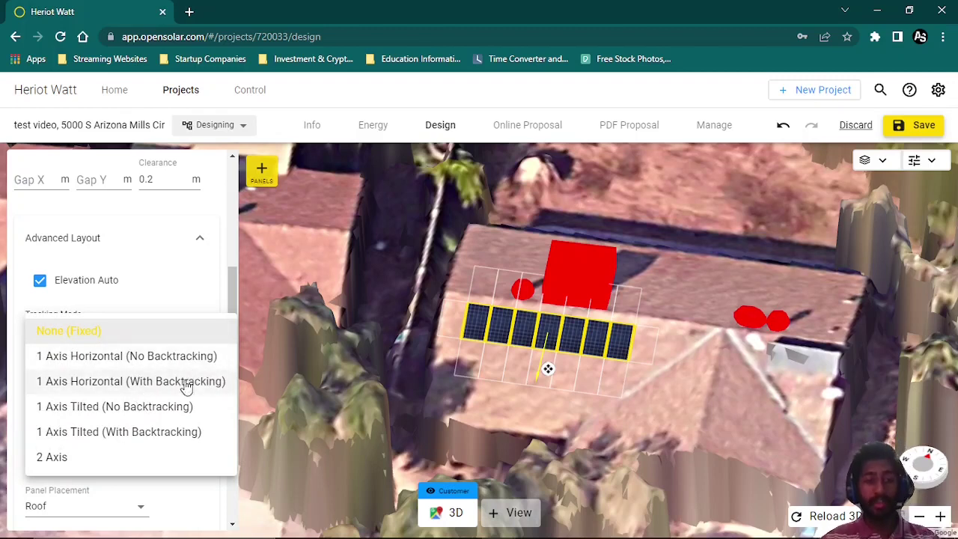
left_click(142, 330)
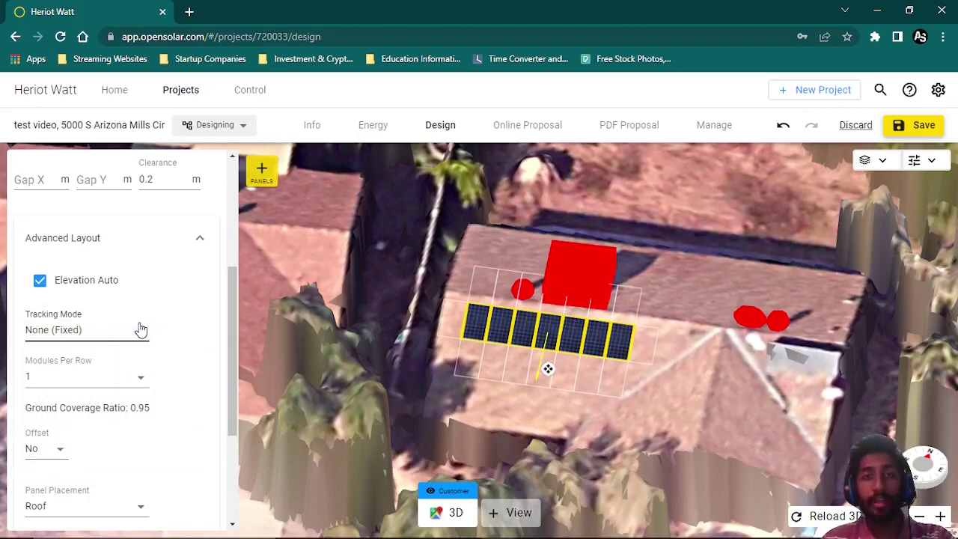
left_click(636, 525)
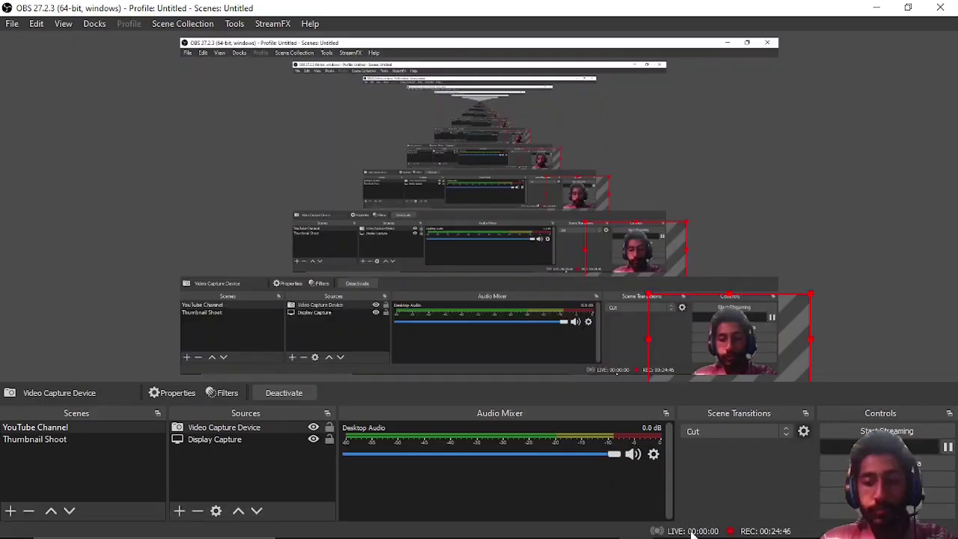
left_click(637, 524)
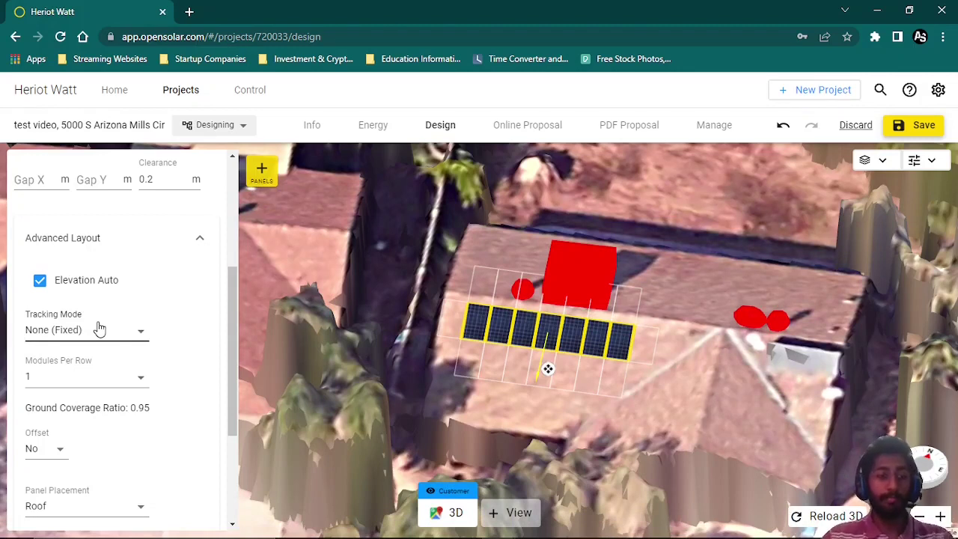
Examine the Offset and Panel Placement options of the panel group's advanced layout, then collapse that section.
left_click_drag(233, 340, 202, 326)
left_click_drag(231, 371, 224, 422)
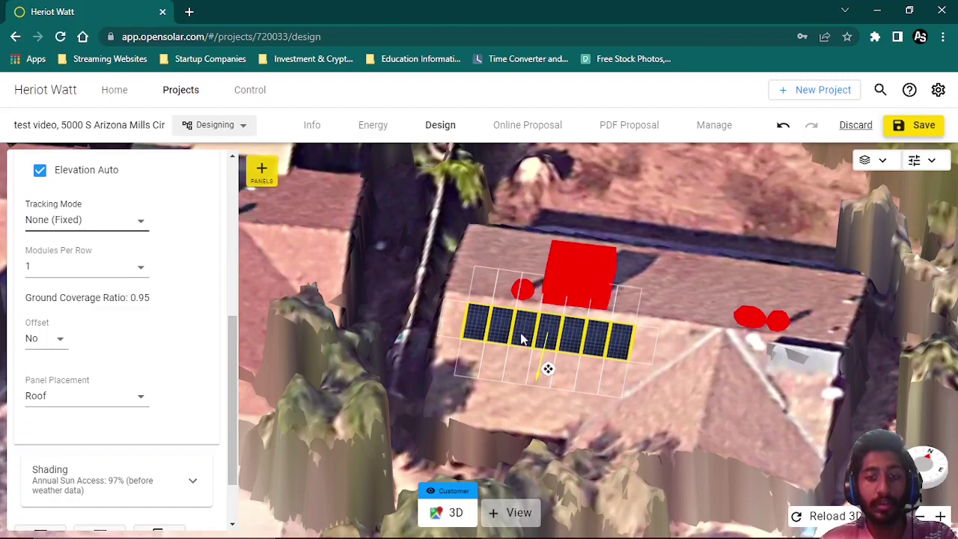
left_click(50, 343)
left_click(48, 338)
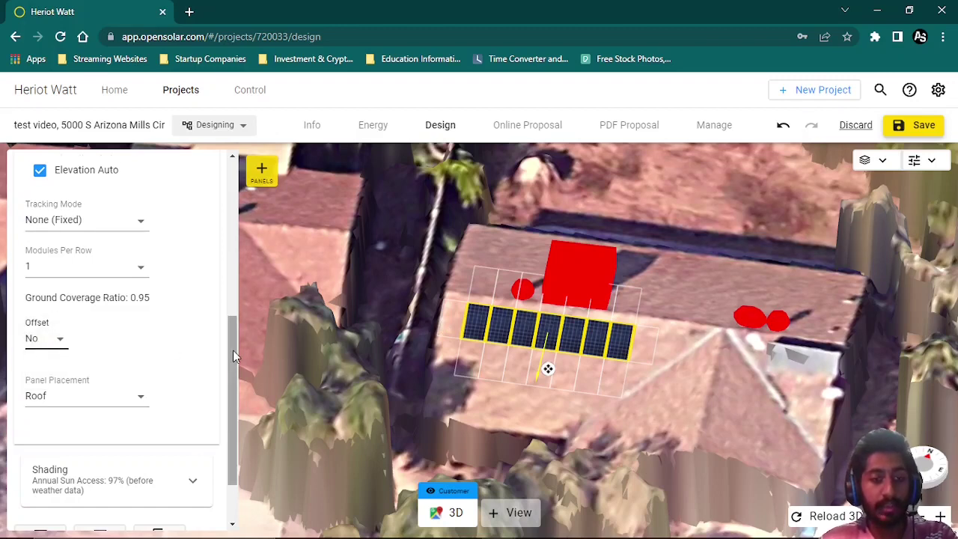
scroll(231, 327, "up", 1)
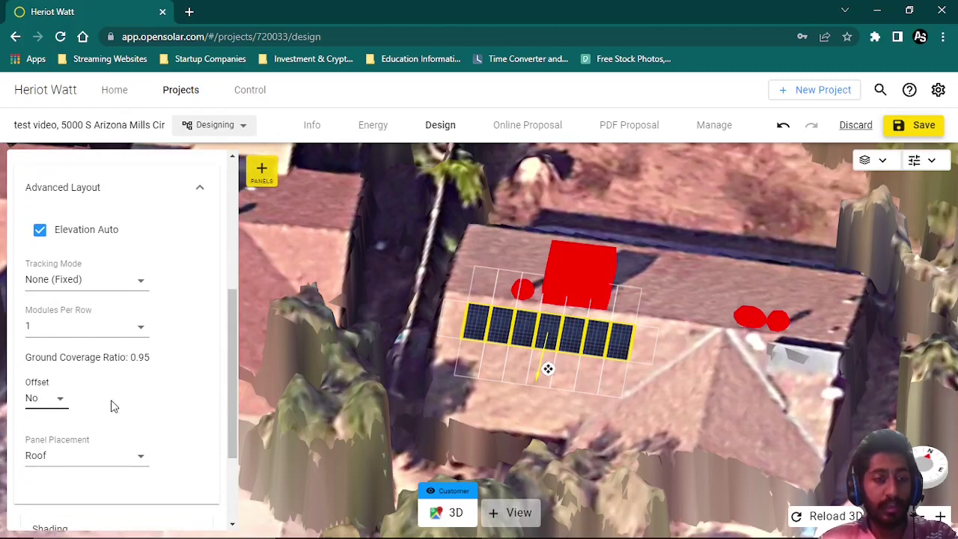
scroll(233, 379, "down", 1)
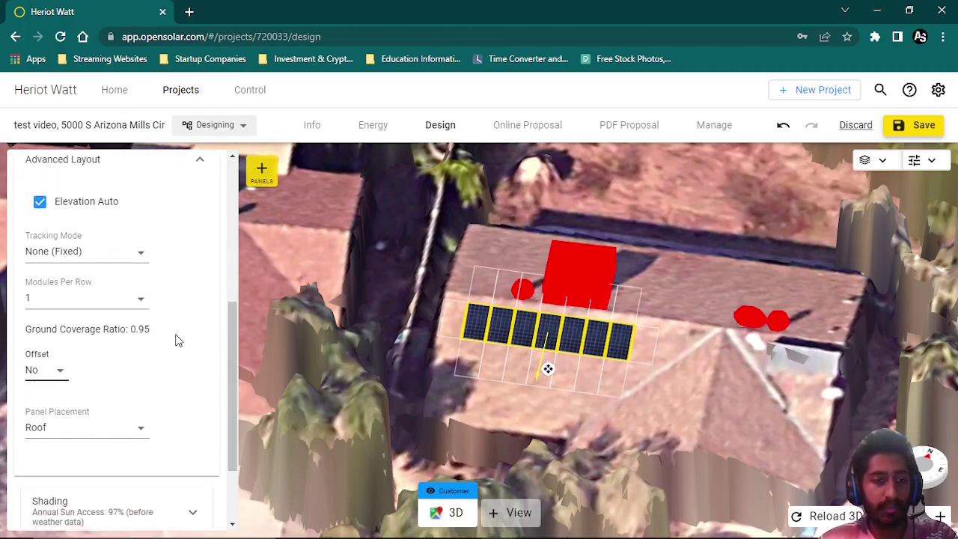
scroll(233, 394, "down", 1)
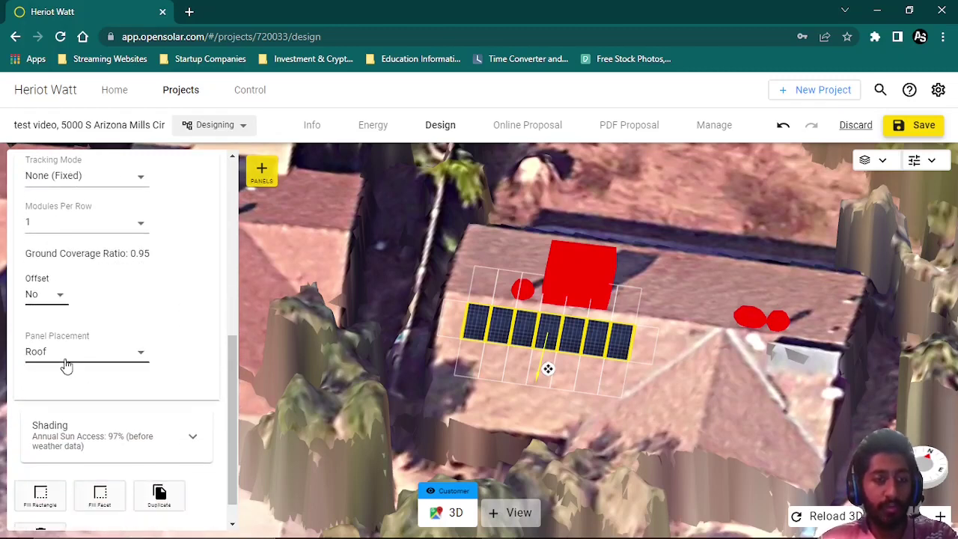
left_click(94, 363)
left_click(120, 355)
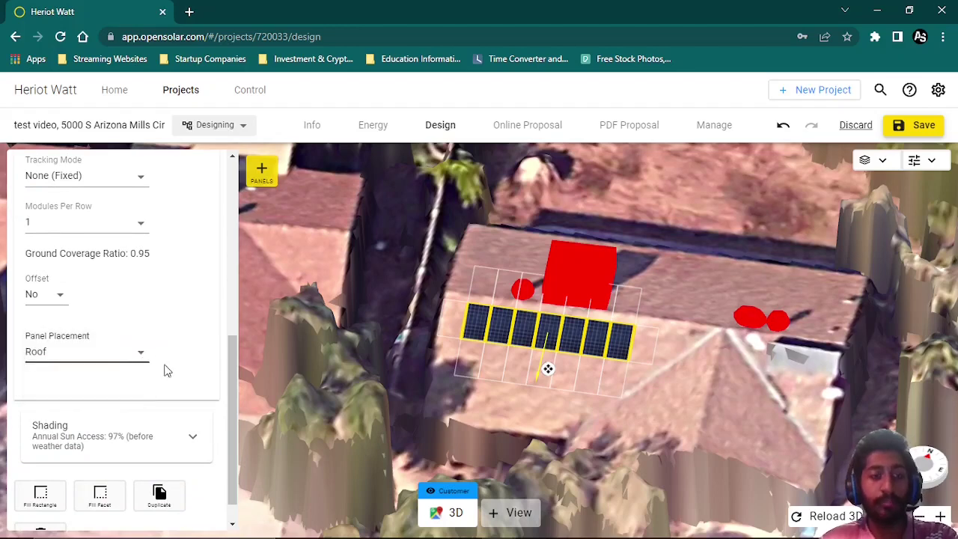
left_click_drag(236, 393, 236, 300)
left_click(199, 286)
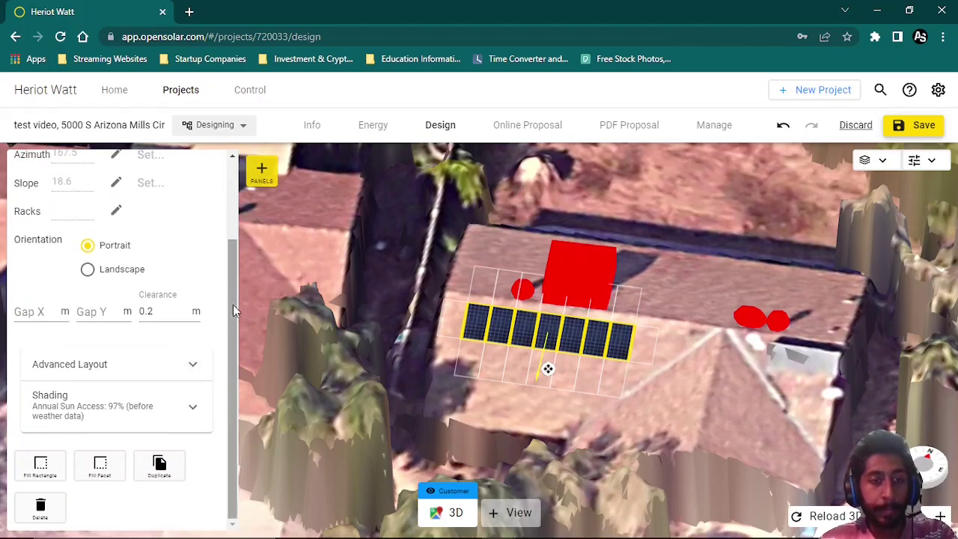
Examine the panel group's shading methods, monthly shade-impact table and per-panel sun access on the roof.
left_click(193, 407)
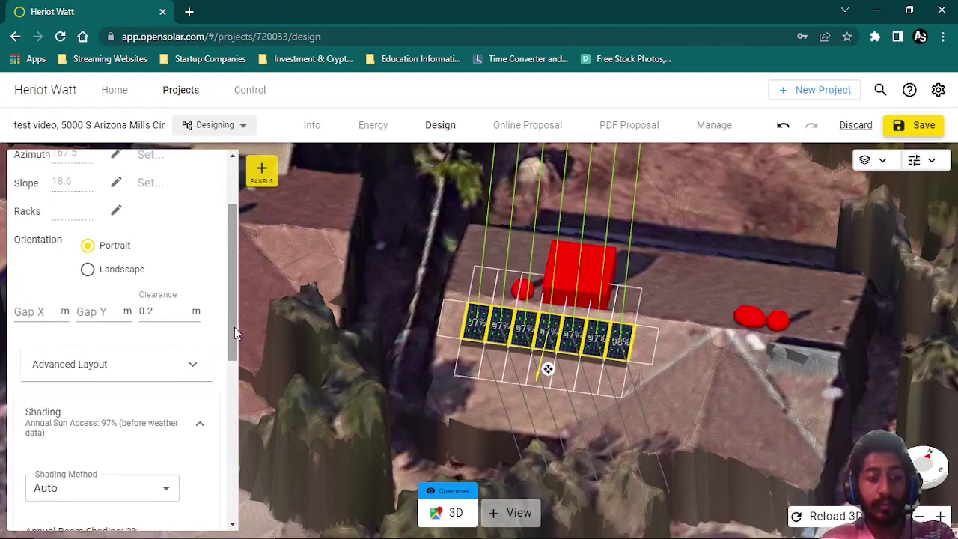
left_click_drag(234, 327, 231, 372)
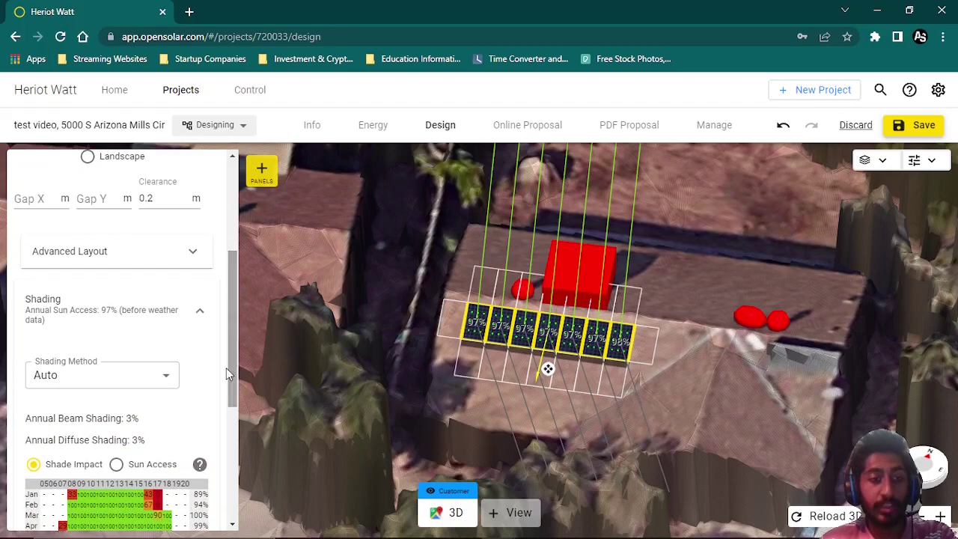
left_click(79, 385)
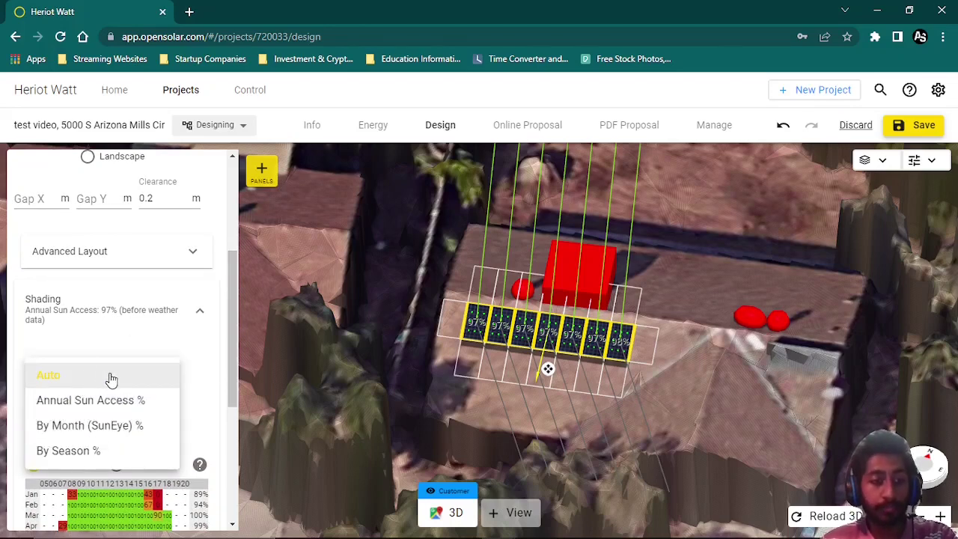
left_click(173, 378)
left_click_drag(233, 355, 224, 418)
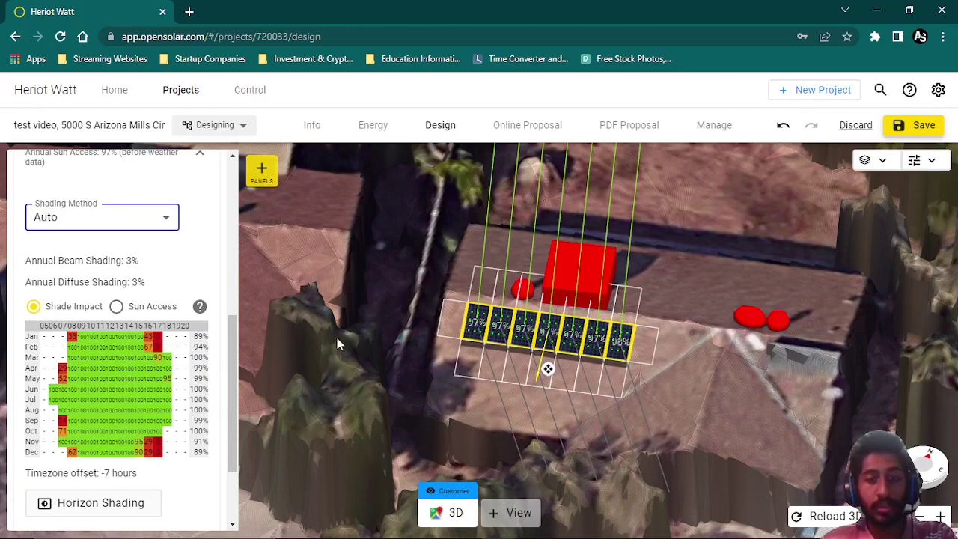
left_click_drag(402, 380, 400, 455)
left_click_drag(587, 158, 513, 360)
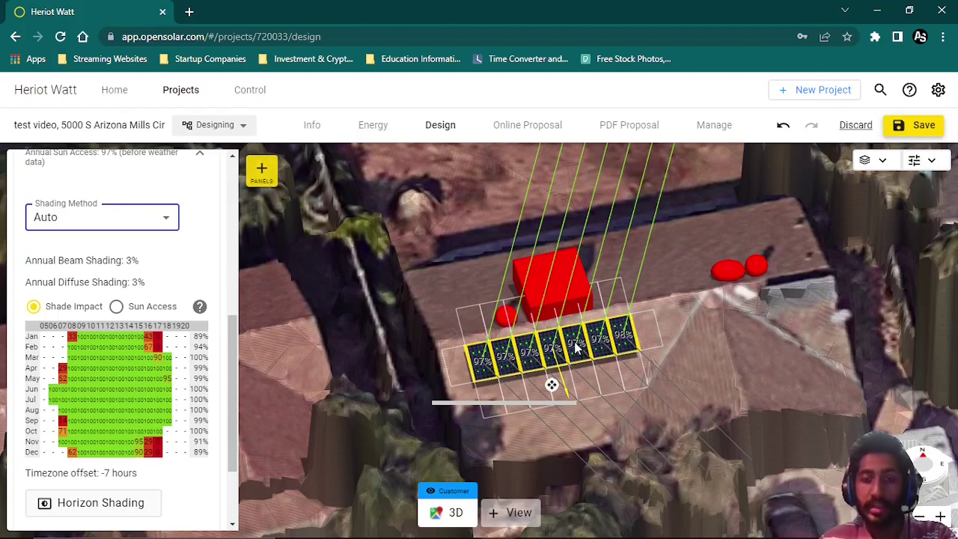
Compare the Sun Access table with the Shade Impact table and collapse the shading details.
left_click(137, 301)
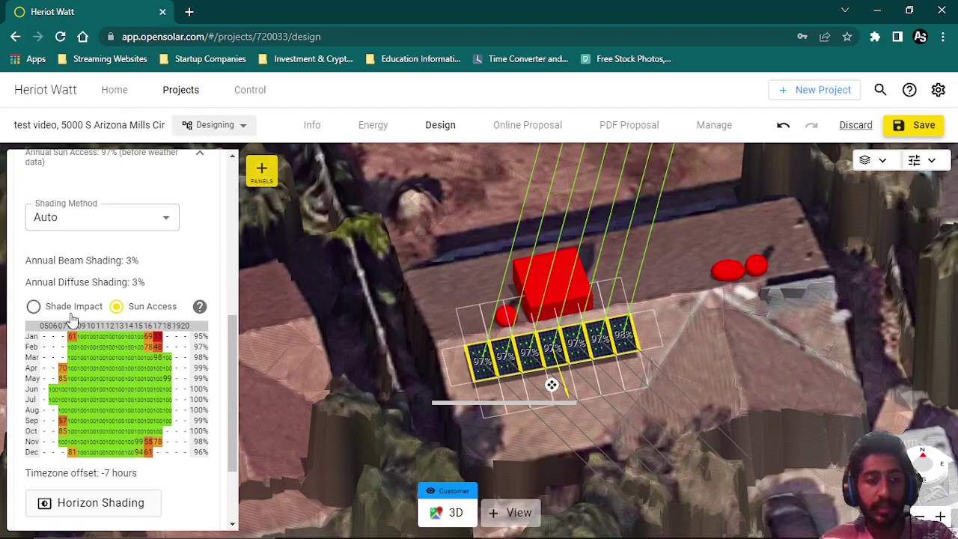
scroll(199, 252, "up", 2)
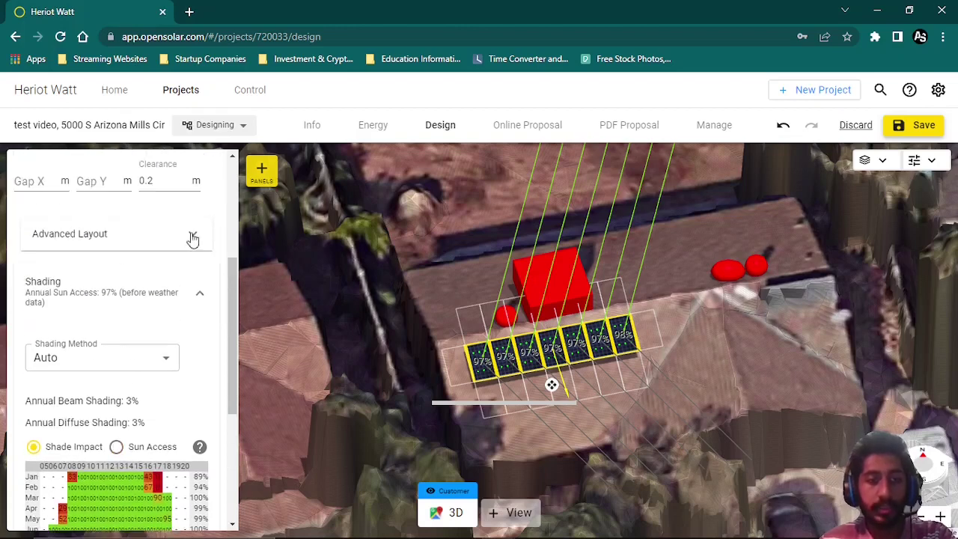
left_click(194, 293)
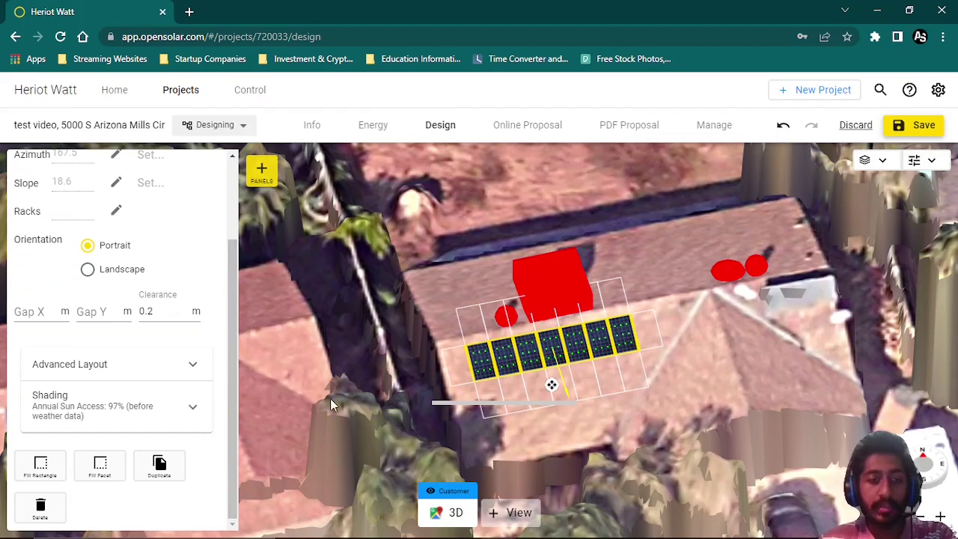
Add a new group with a single portrait panel on the north-facing roof face, between the square and oval obstructions.
left_click(332, 376)
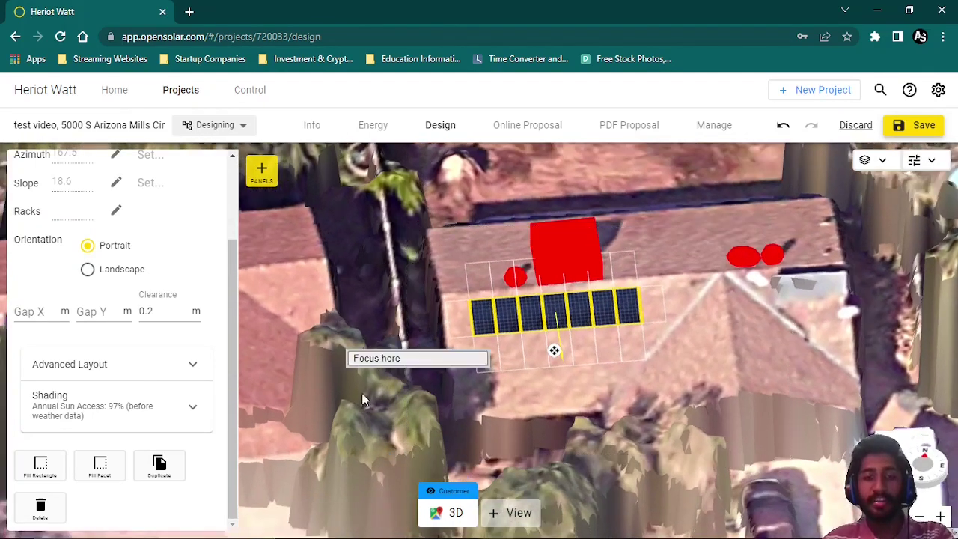
left_click(567, 386)
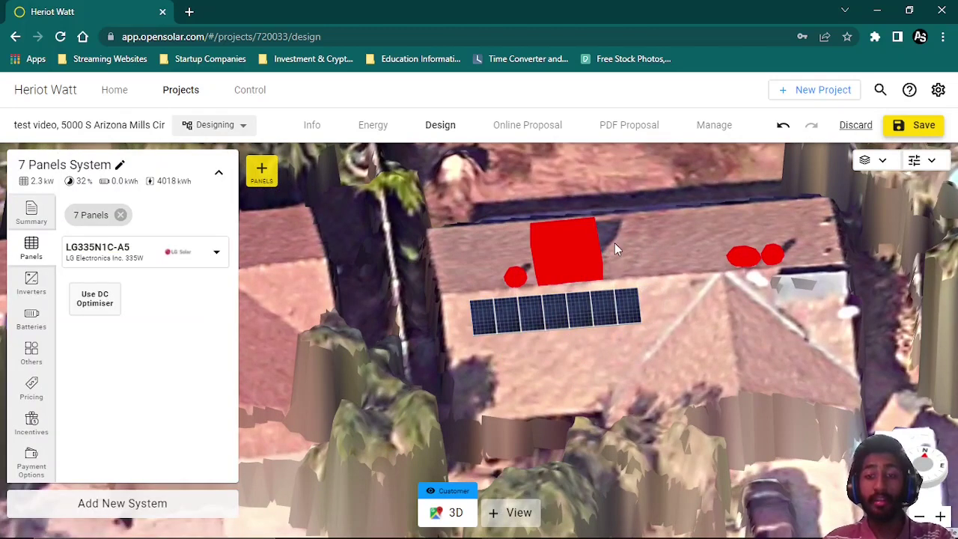
left_click(263, 172)
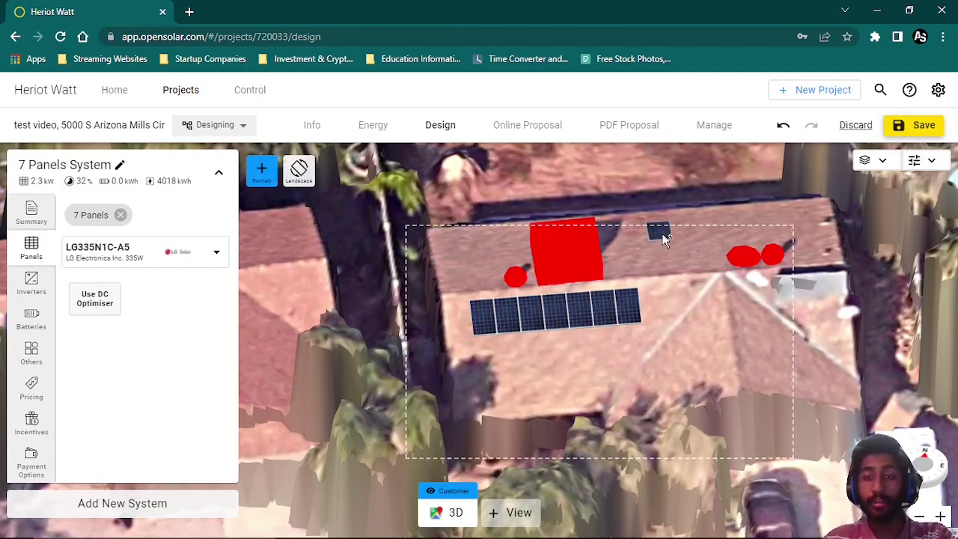
left_click(661, 238)
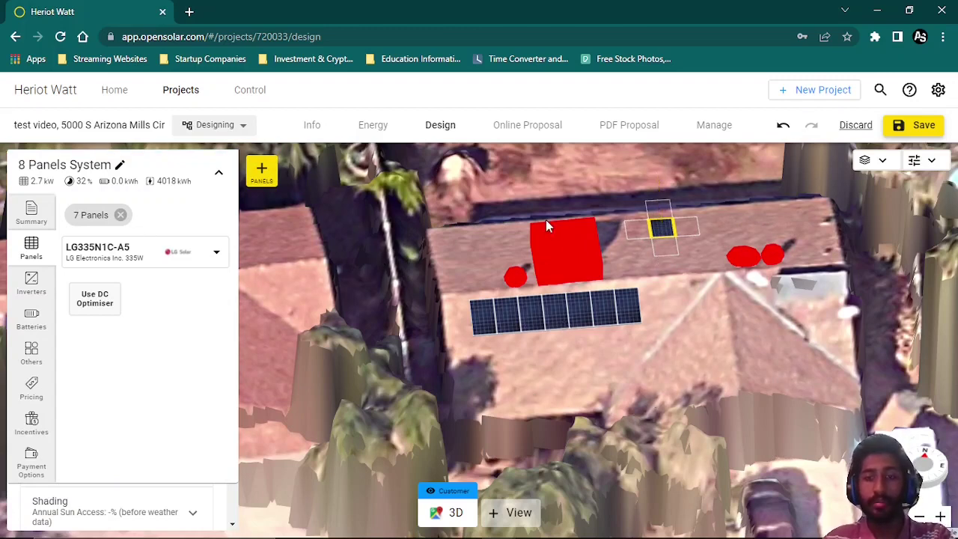
left_click_drag(578, 186, 187, 315)
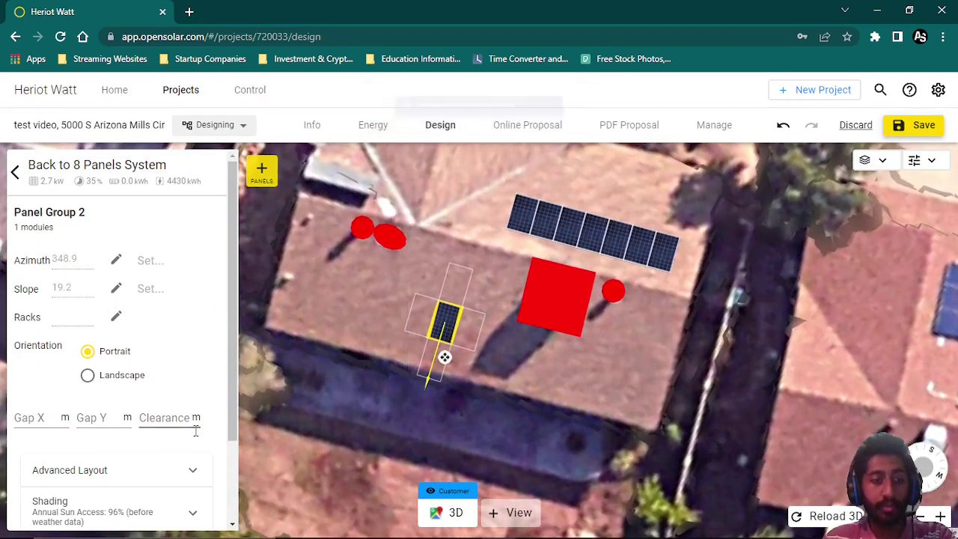
scroll(231, 407, "down", 1)
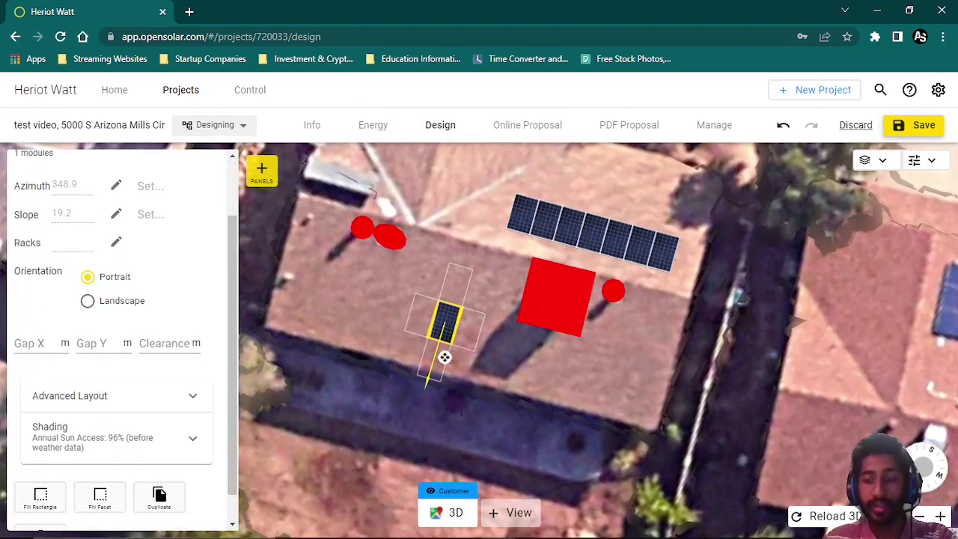
Examine the single panel and the seven-panel row from several angles to compare which way their roof faces point.
right_click_drag(724, 400, 588, 377)
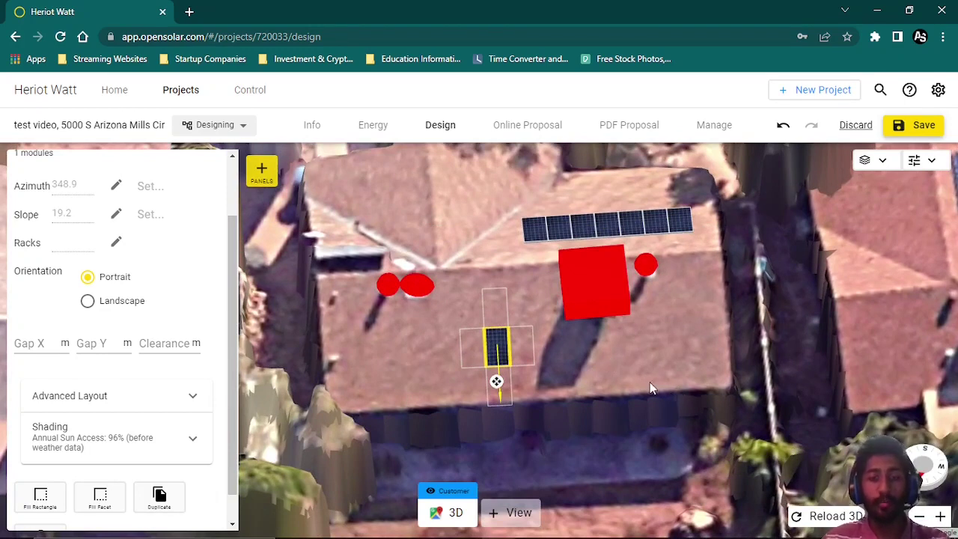
right_click_drag(654, 414, 763, 391)
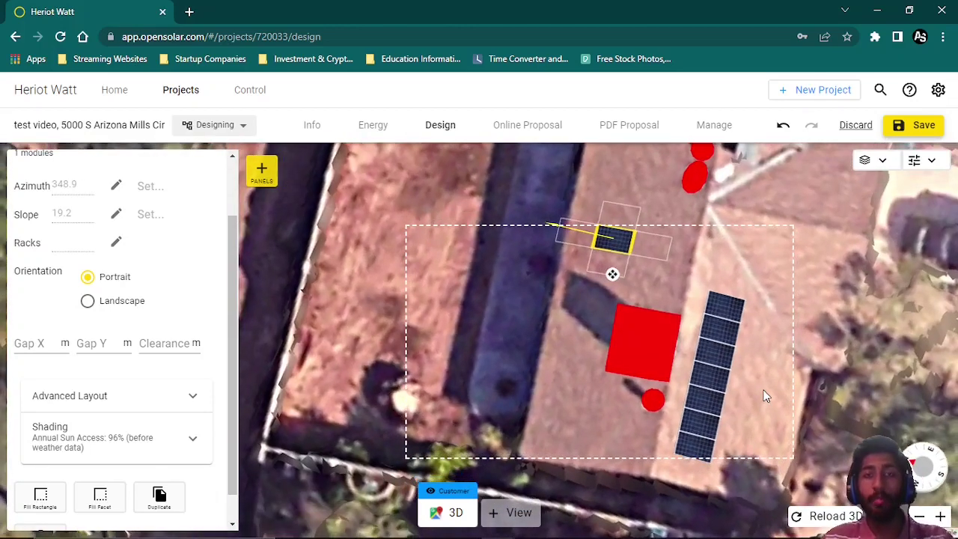
right_click_drag(680, 386, 611, 400)
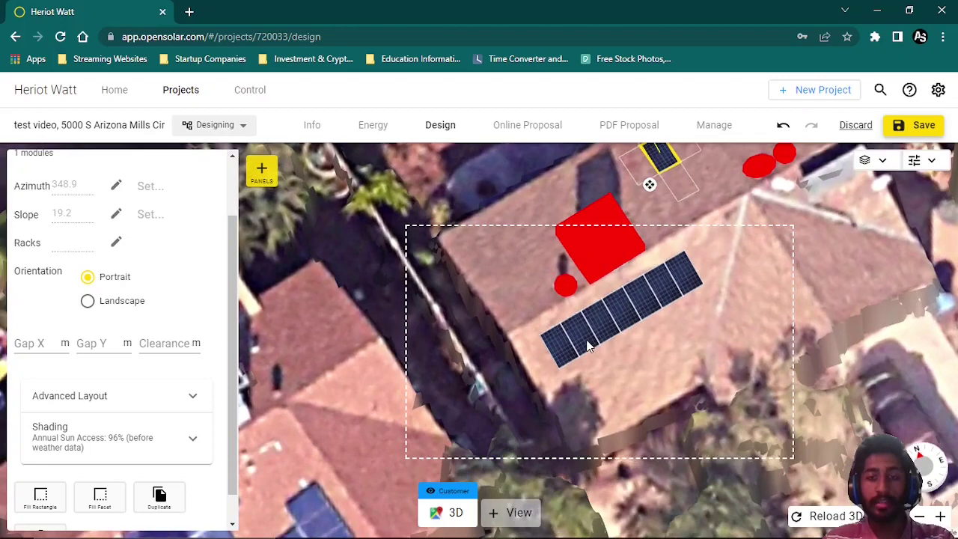
right_click(592, 346)
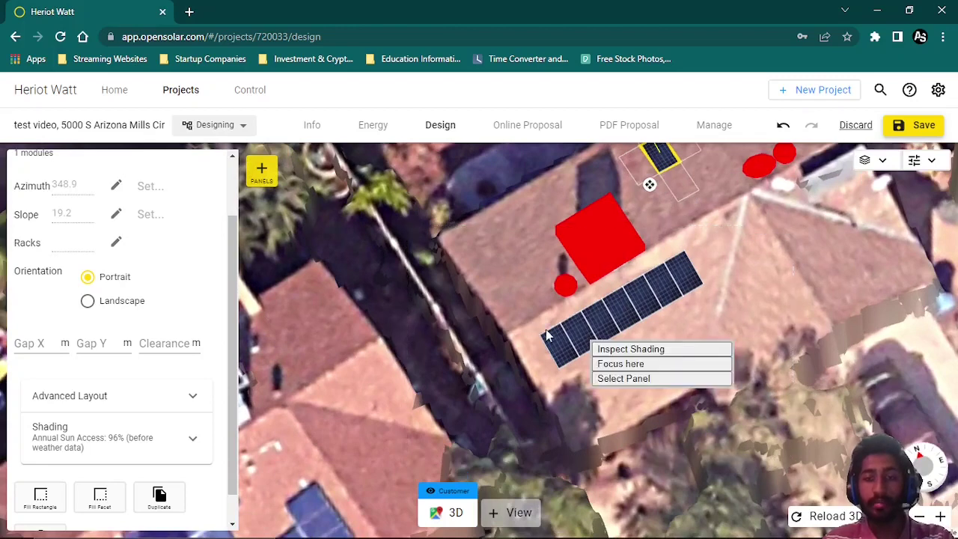
left_click(753, 310)
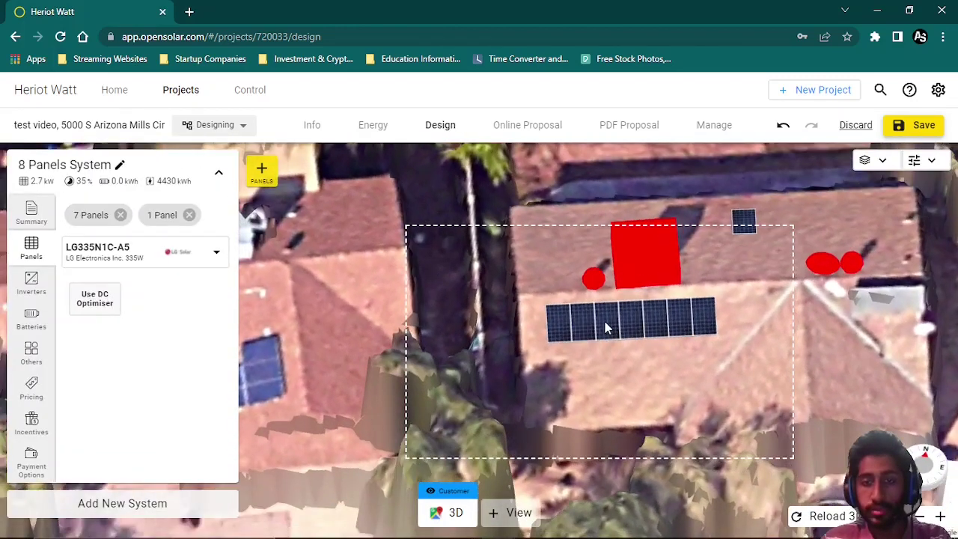
left_click(631, 357)
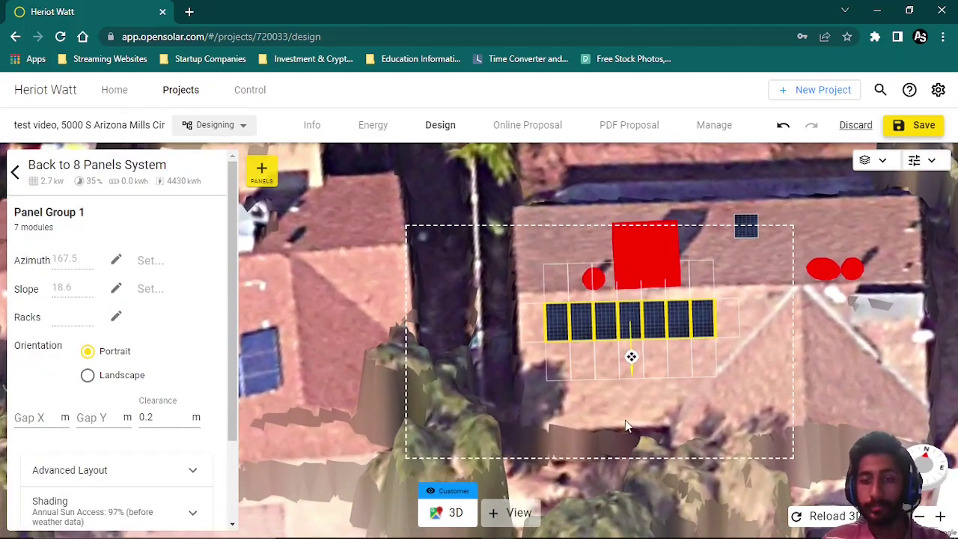
left_click(616, 418)
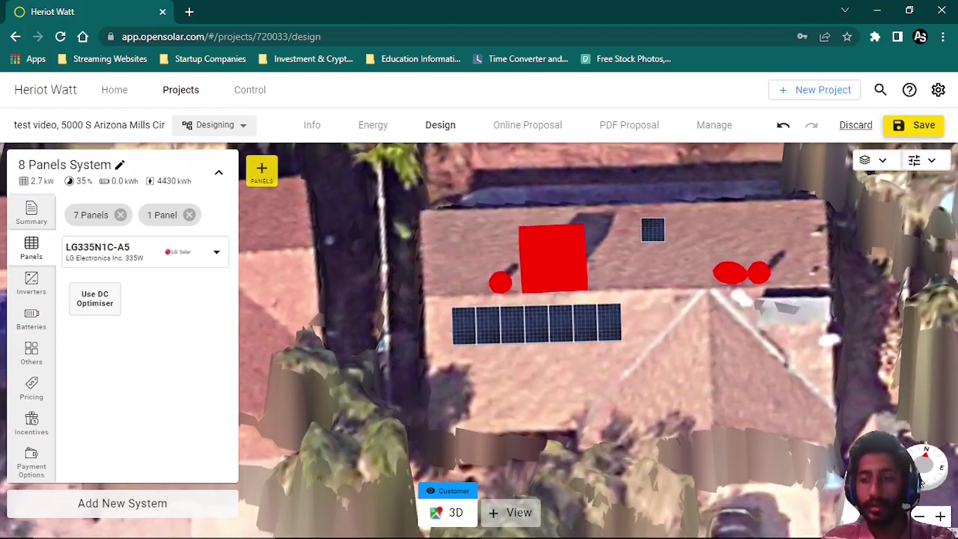
left_click(562, 358)
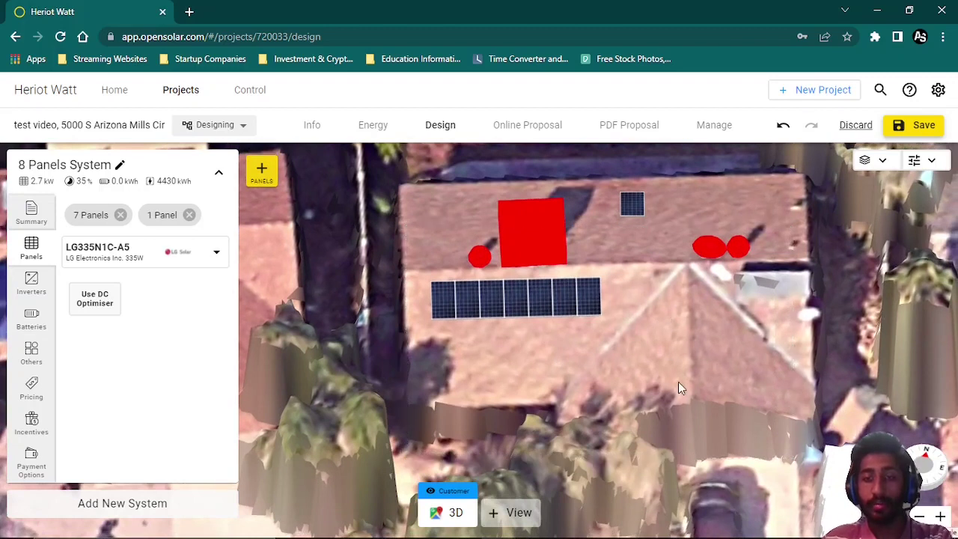
Move the single panel onto the west-facing triangular roof face beside the seven-panel row, then deselect it.
left_click(633, 206)
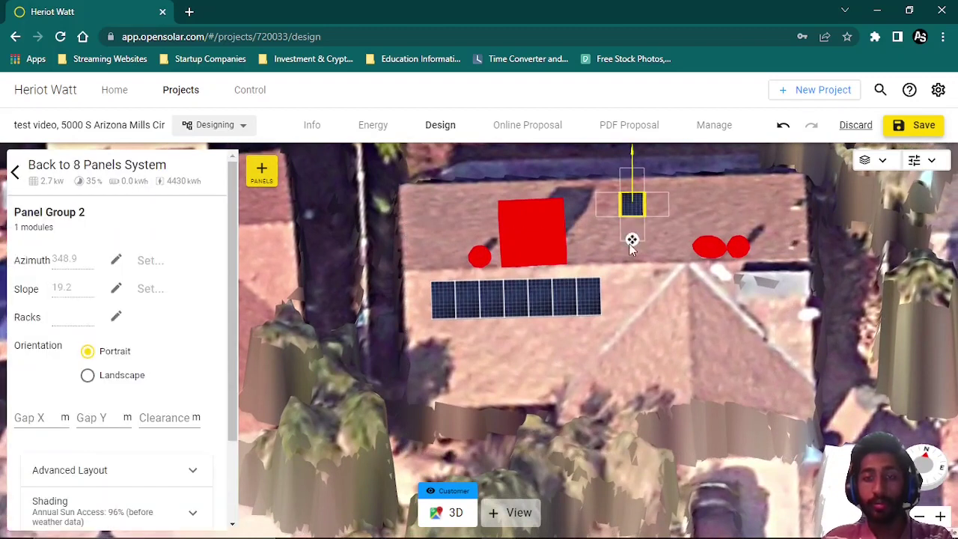
left_click_drag(633, 238, 659, 360)
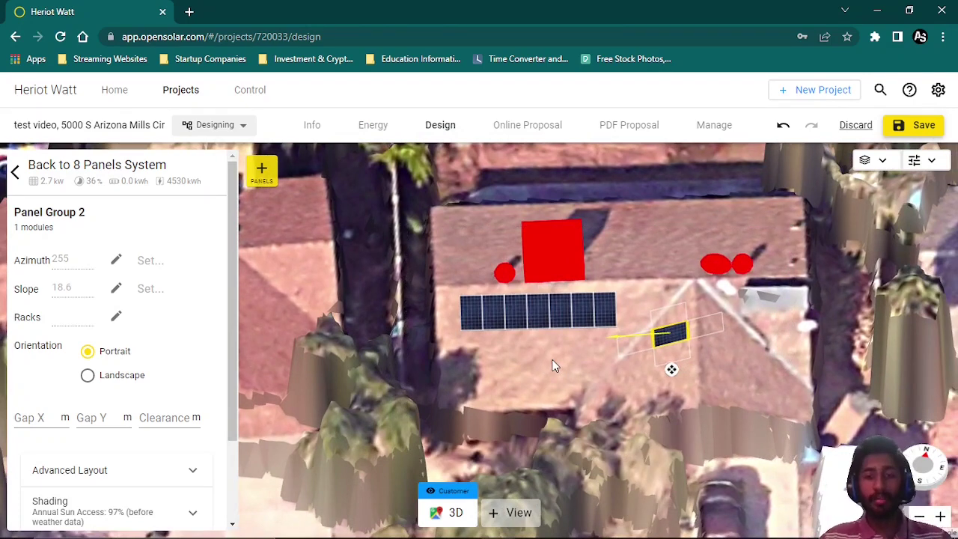
left_click(551, 365)
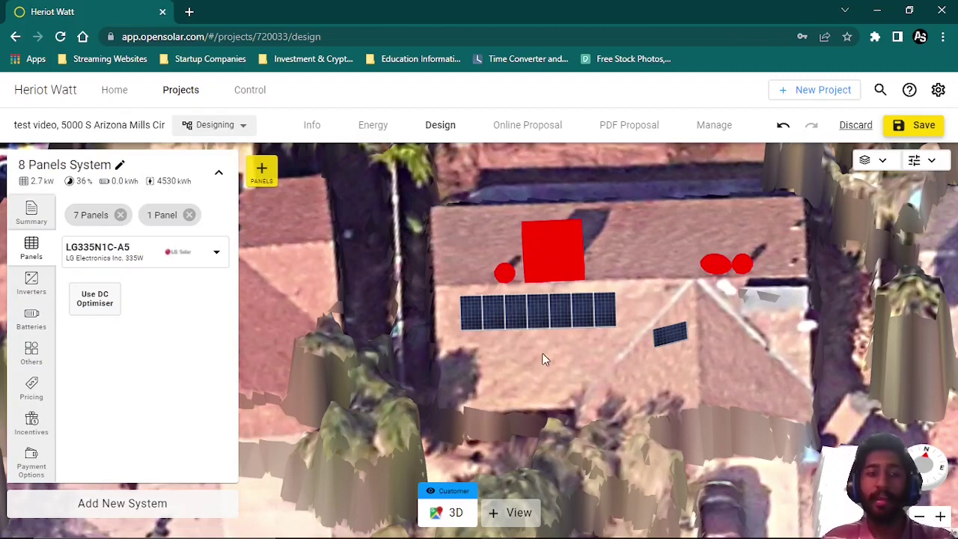
left_click(533, 356)
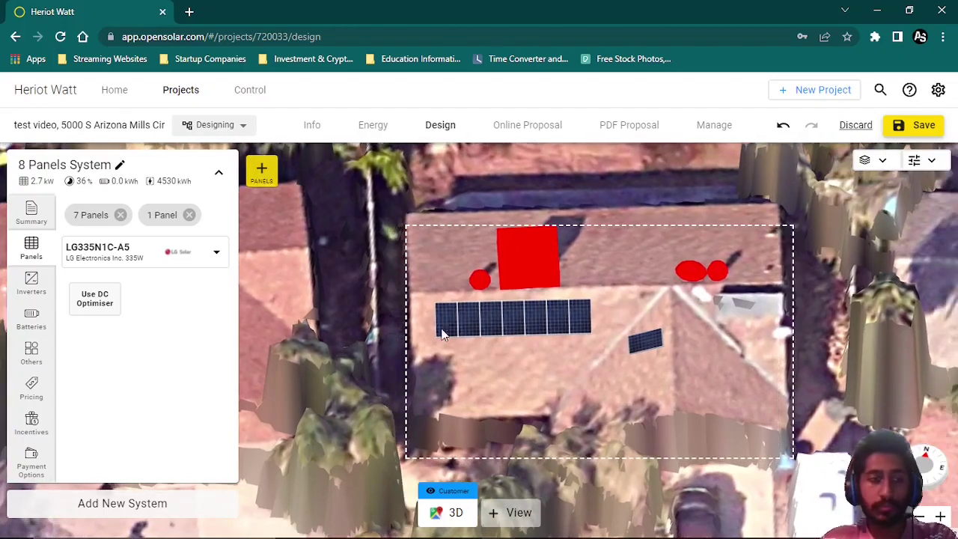
left_click(219, 173)
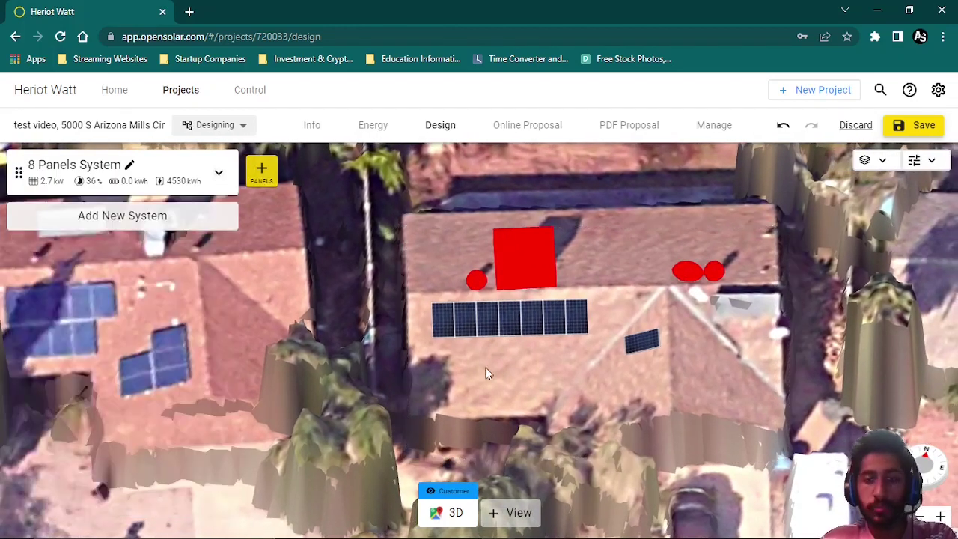
Extend the single-panel group on the west-facing roof face to five modules in two adjoining rows.
left_click(633, 344)
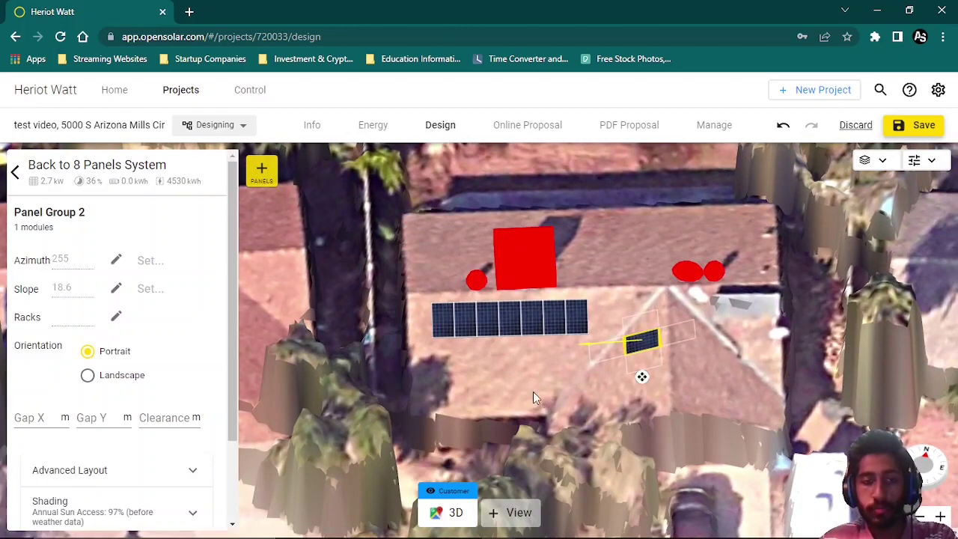
left_click_drag(533, 391, 623, 375)
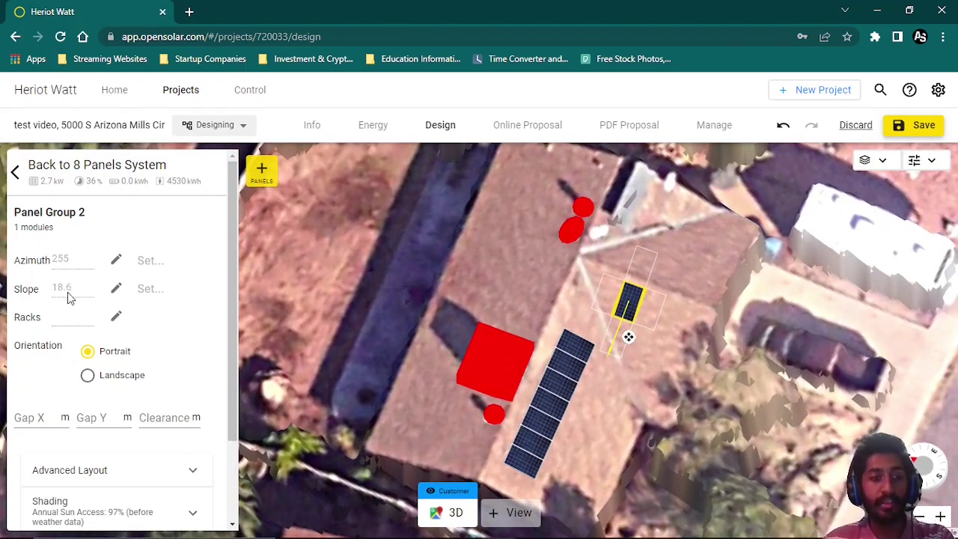
left_click(652, 306)
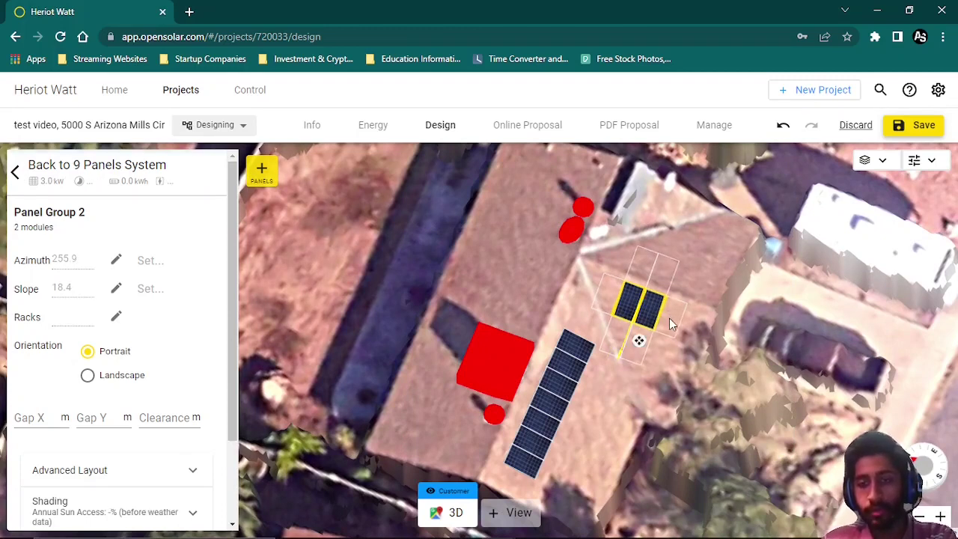
left_click(669, 328)
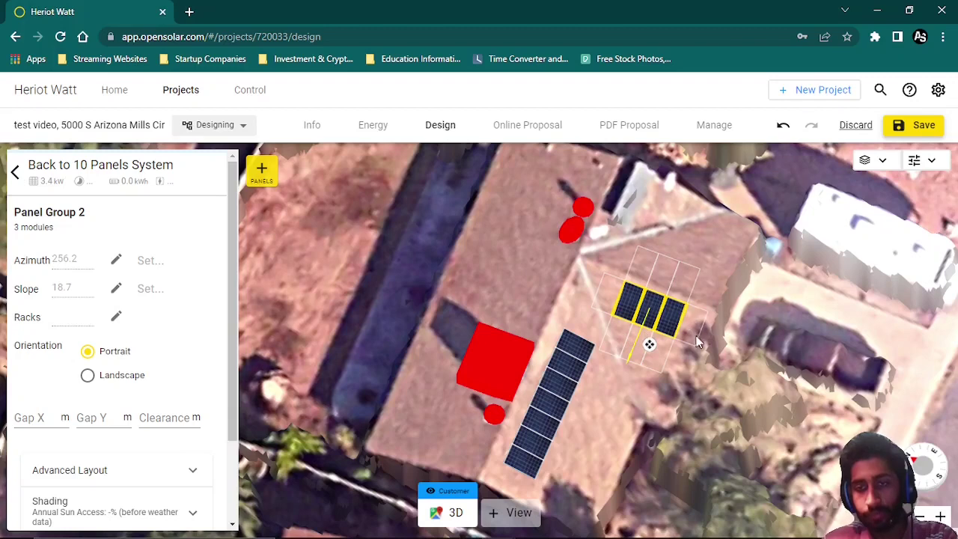
left_click(659, 349)
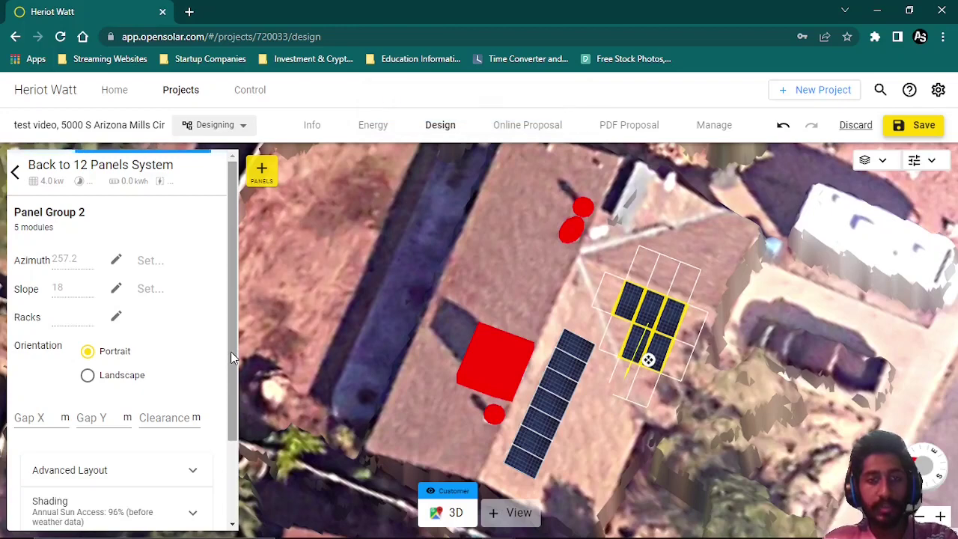
Examine the five-panel group's shading details, comparing the Shade Impact and Sun Access tables, then collapse them.
scroll(230, 351, "down", 2)
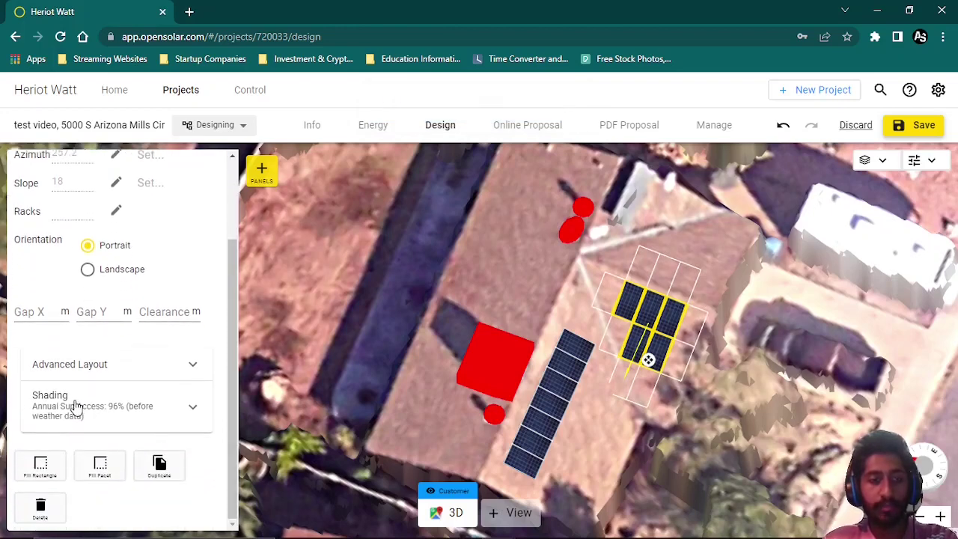
left_click(178, 411)
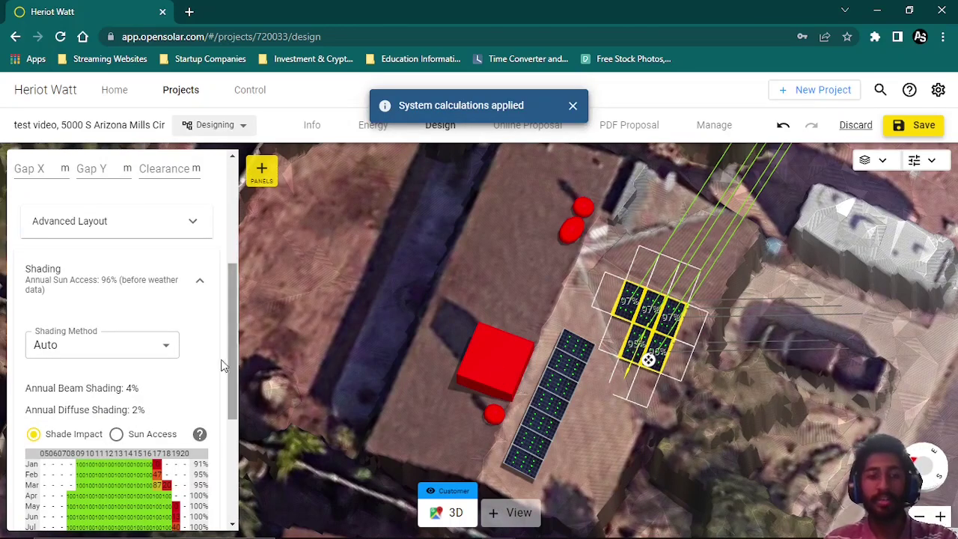
left_click_drag(228, 357, 229, 411)
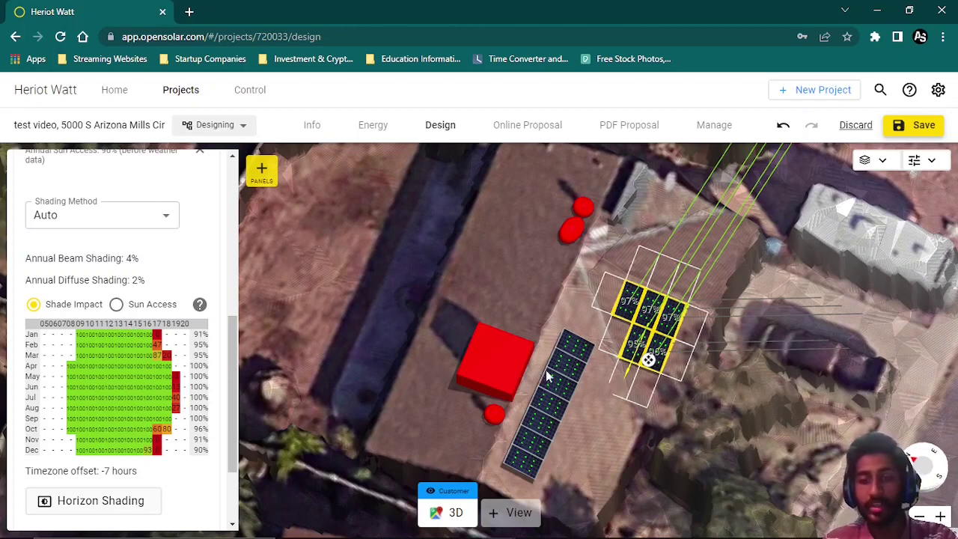
left_click(118, 305)
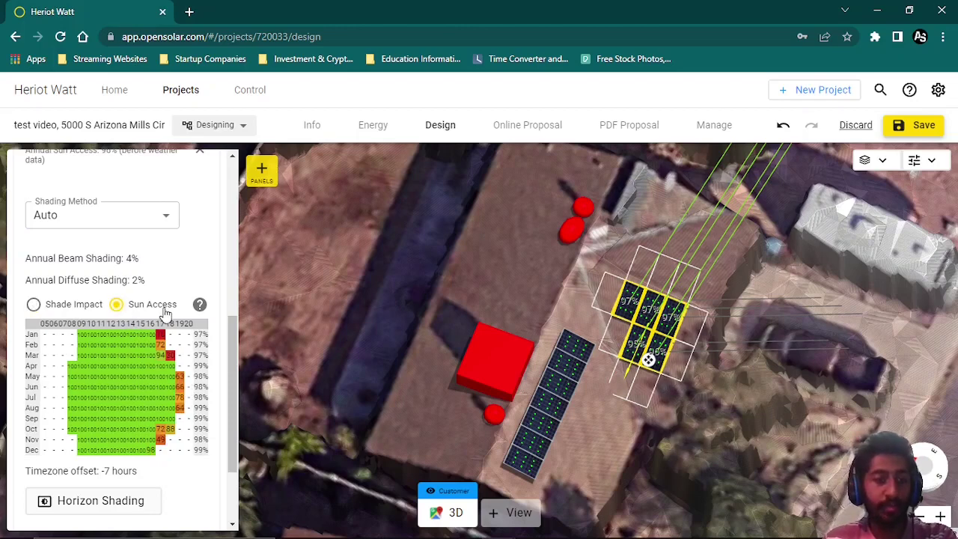
left_click(82, 305)
mouse_move(232, 364)
left_mouse_down()
mouse_move(231, 383)
mouse_move(241, 259)
left_mouse_up()
scroll(184, 277, "down", 1)
left_click(199, 281)
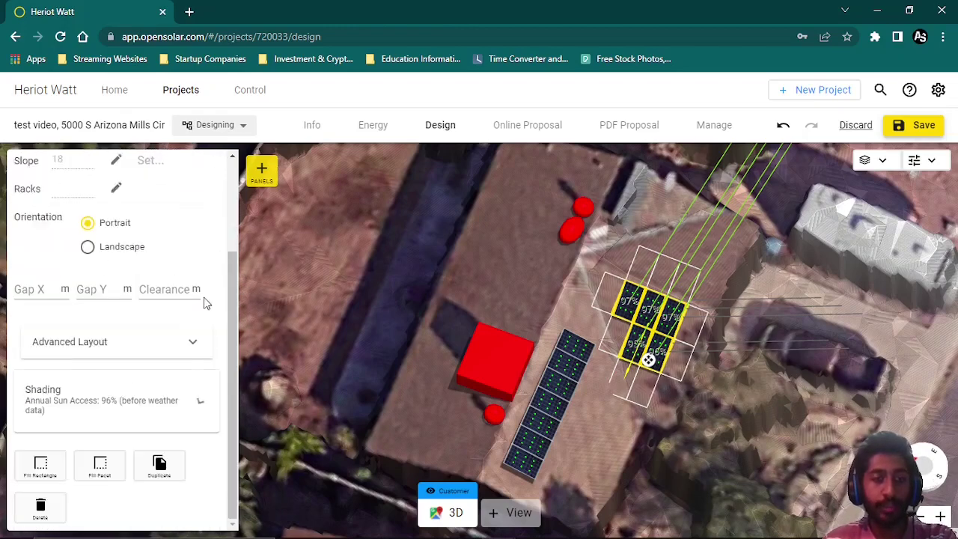
left_click_drag(229, 313, 235, 256)
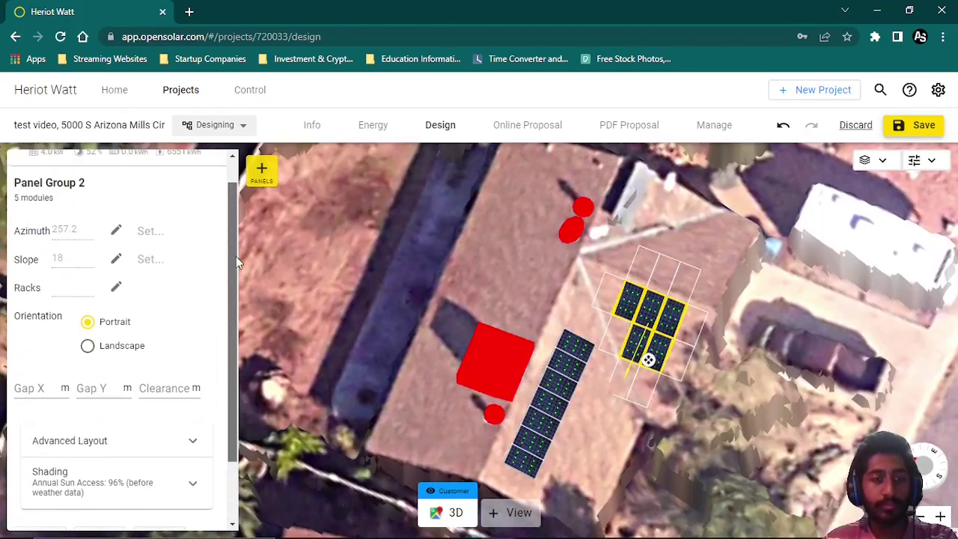
Add a third panel group on the south-facing roof face, with five portrait modules in a row below the seven-panel row.
left_click(714, 390)
right_click_drag(637, 426, 524, 405)
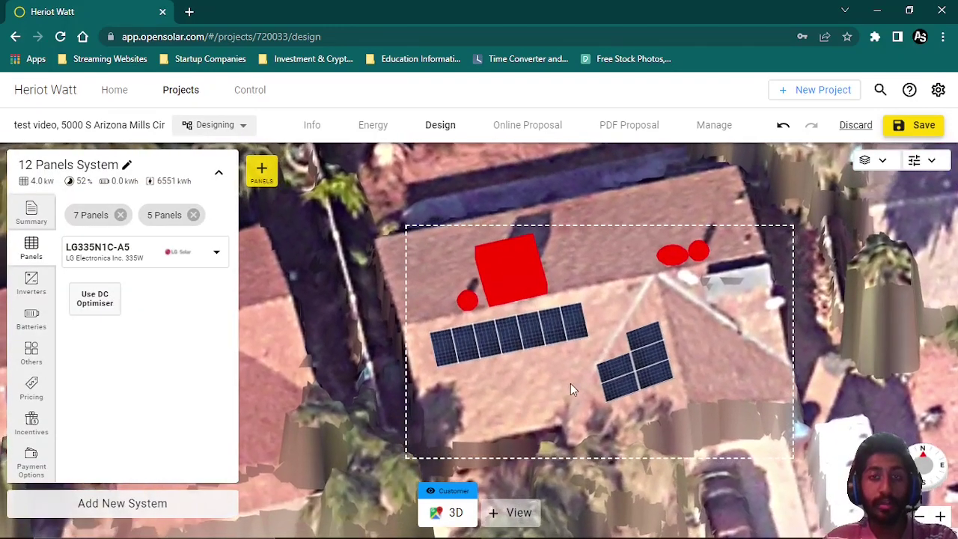
right_click_drag(571, 383, 563, 317)
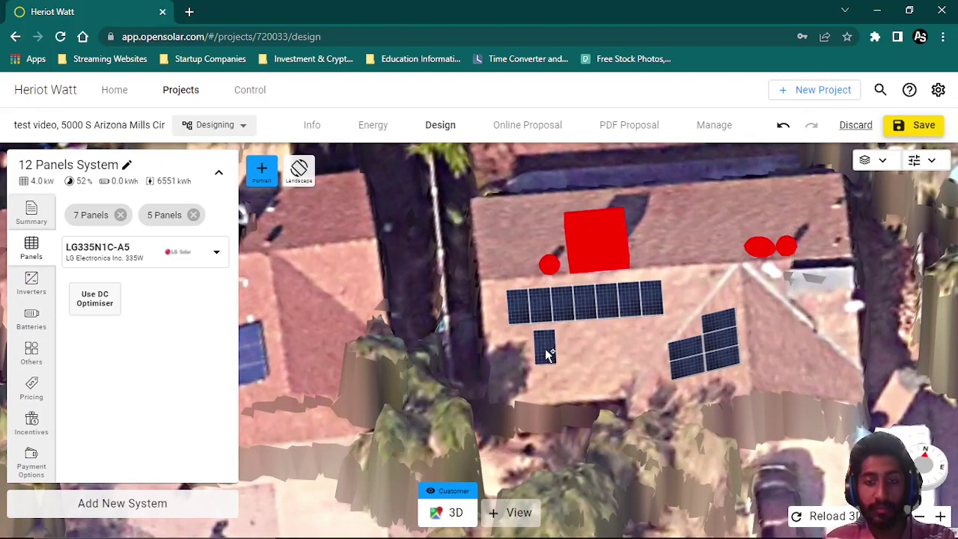
left_click(545, 351)
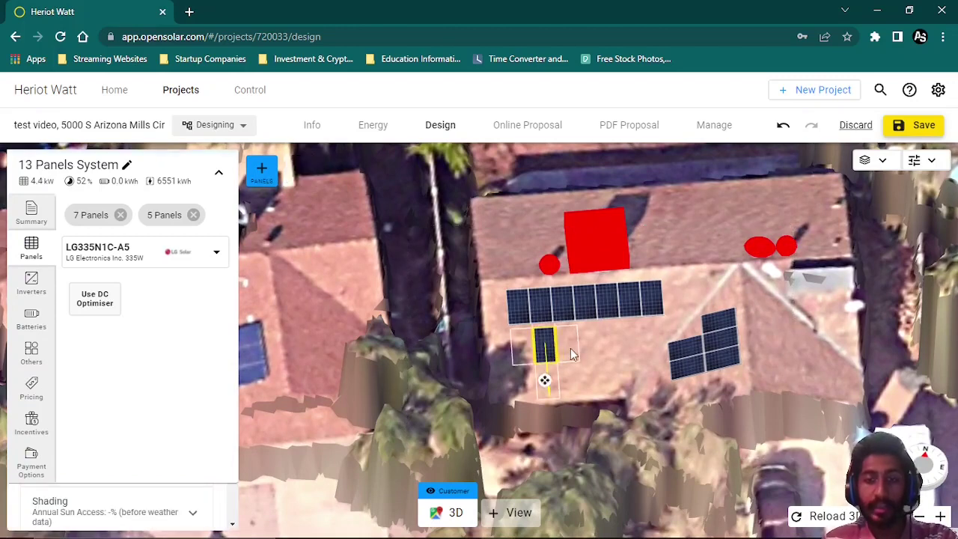
left_click(571, 348)
left_click(593, 346)
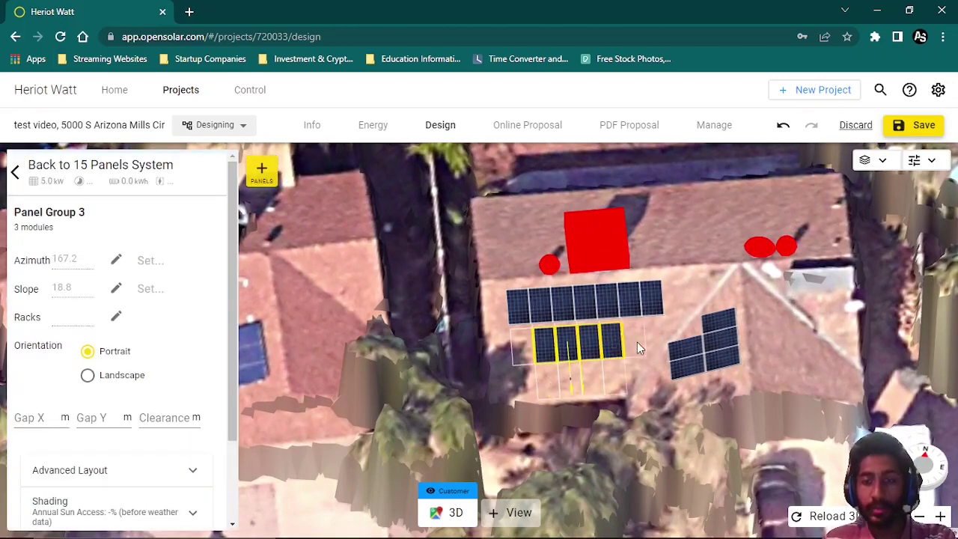
left_click(637, 342)
left_click(640, 342)
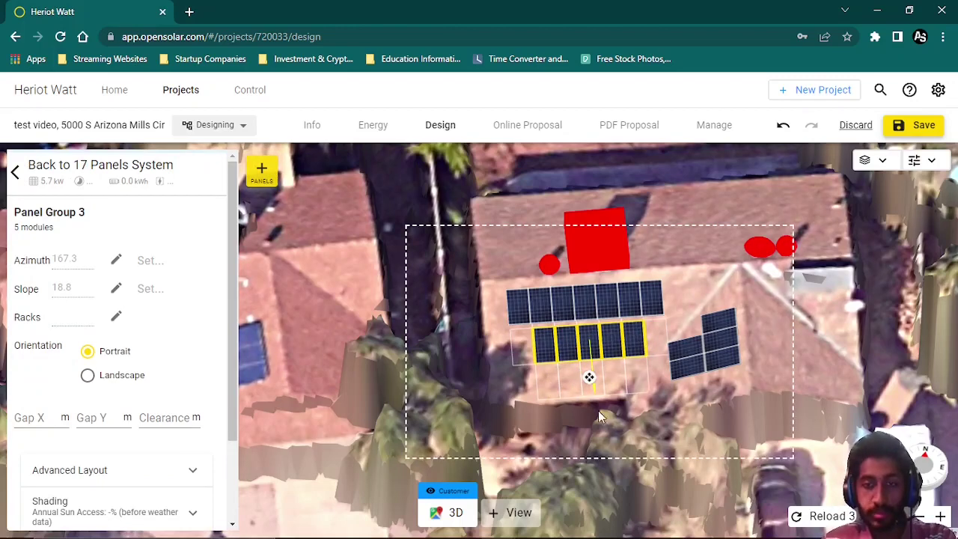
Examine the shading details of the five-panel row below the seven-panel row on the south-facing roof face.
left_click(550, 410)
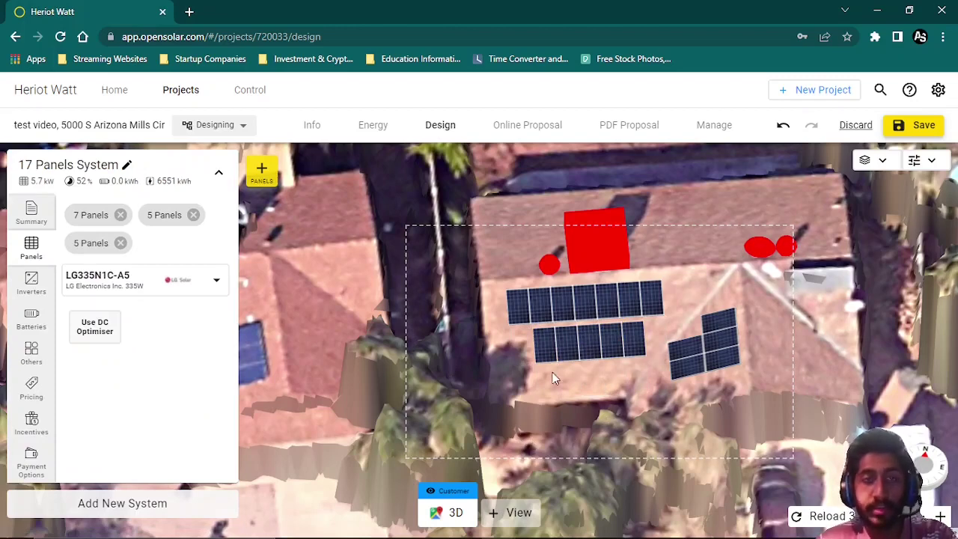
middle_click_drag(554, 377, 336, 325)
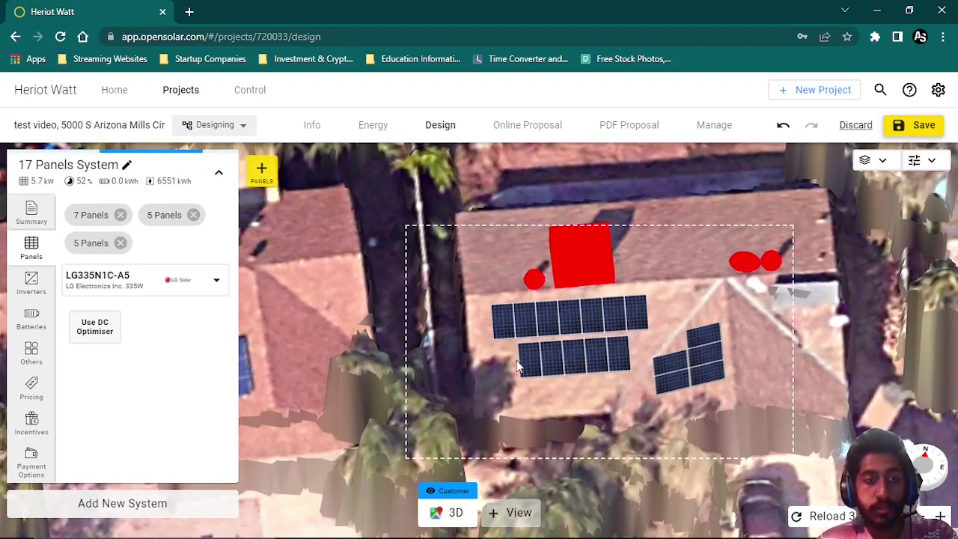
left_click(546, 364)
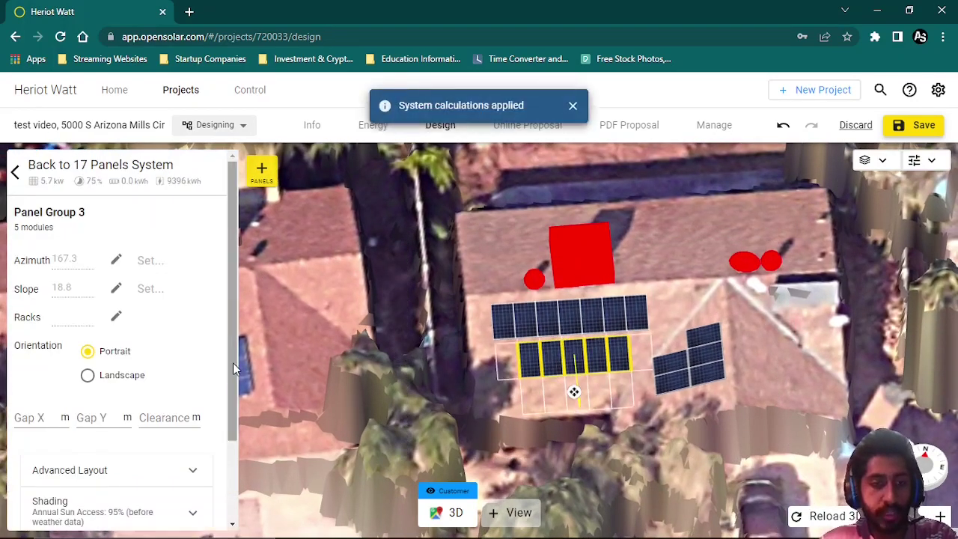
left_click_drag(233, 362, 232, 444)
left_click(120, 412)
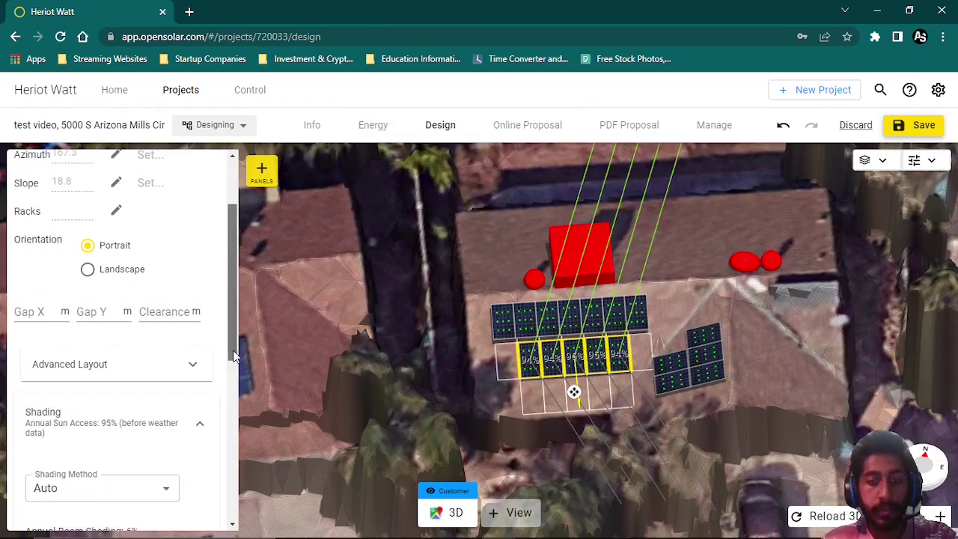
mouse_move(233, 356)
left_mouse_down()
mouse_move(231, 428)
mouse_move(232, 310)
mouse_move(228, 465)
left_mouse_up()
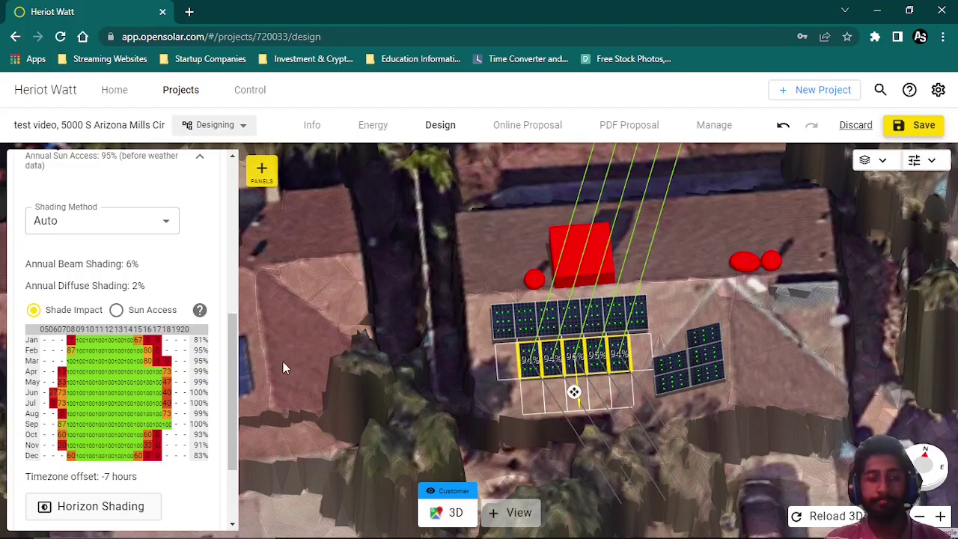
Set the clearance of the south-facing five-panel row to 0.2 m.
left_click_drag(236, 381, 234, 250)
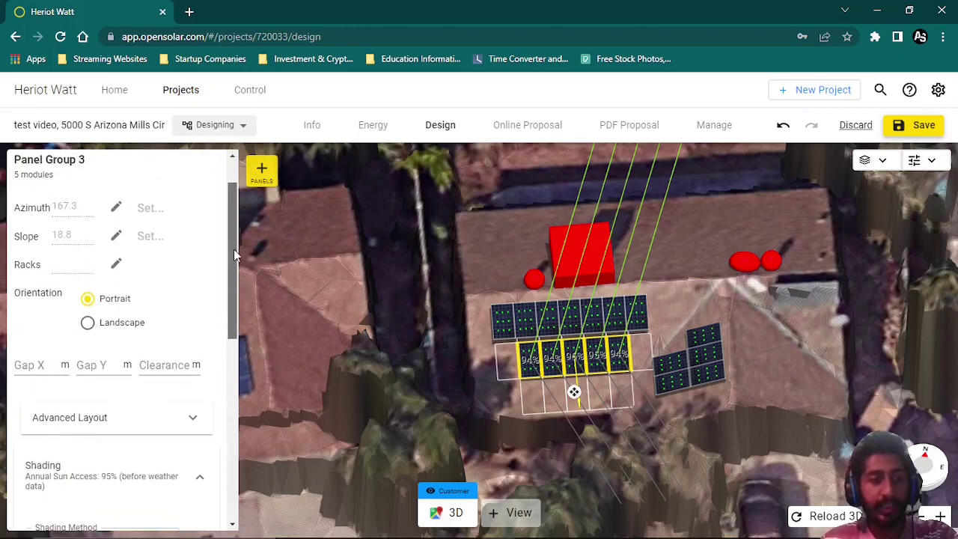
left_click(168, 365)
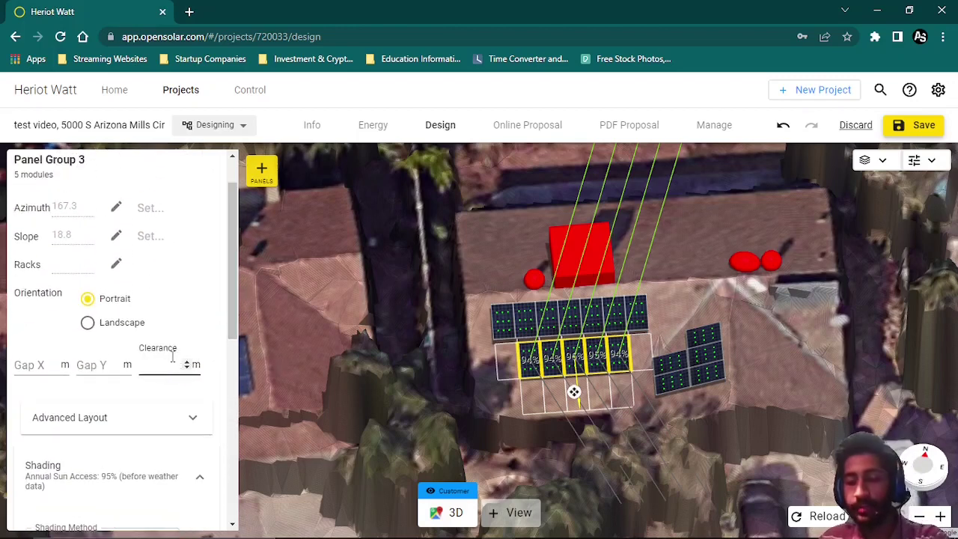
type("0.2")
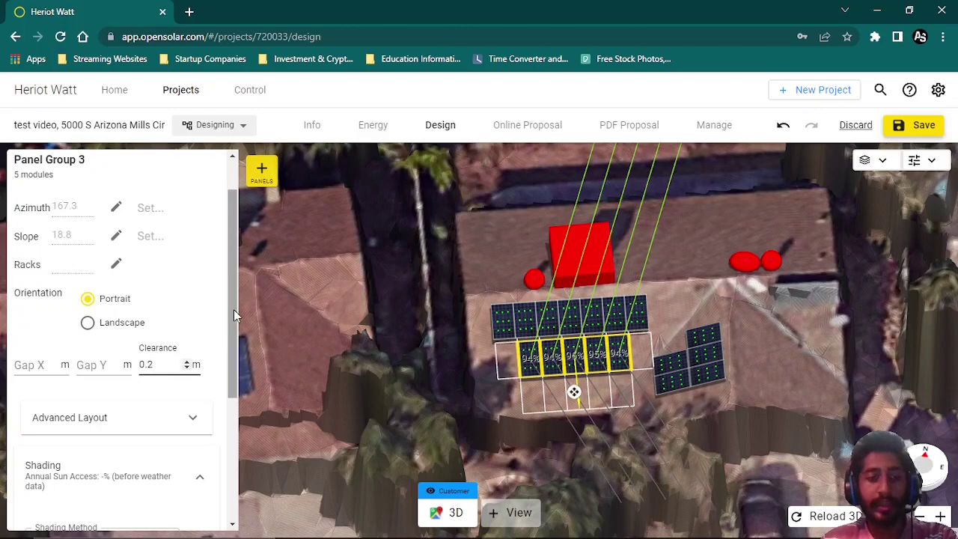
Compare the Shade Impact and Sun Access tables for the south-facing five-panel row with its updated clearance.
scroll(233, 310, "down", 3)
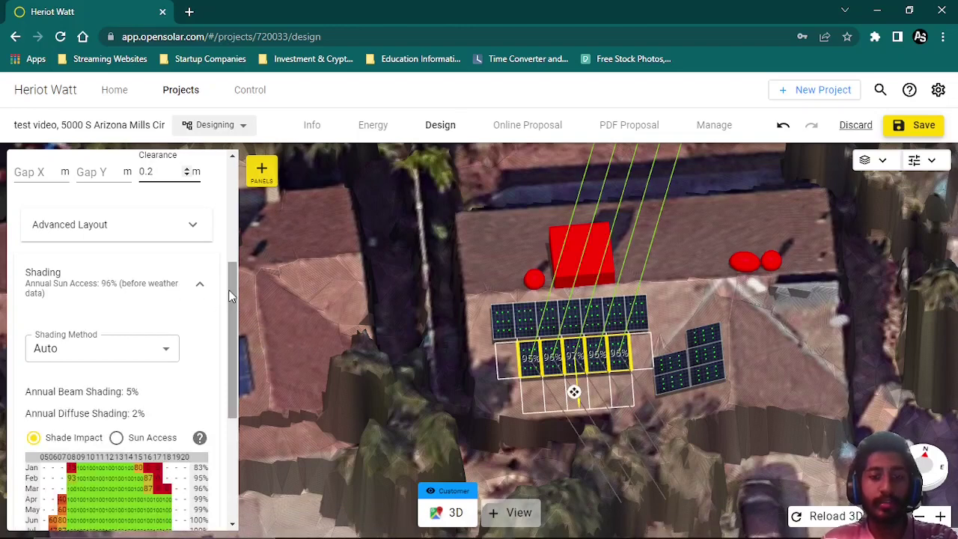
left_click_drag(230, 296, 223, 342)
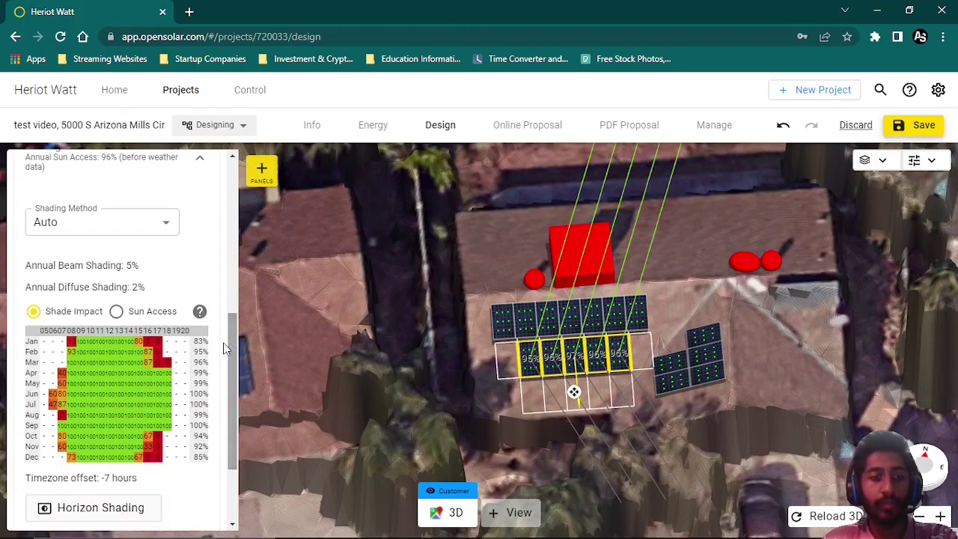
left_click(117, 311)
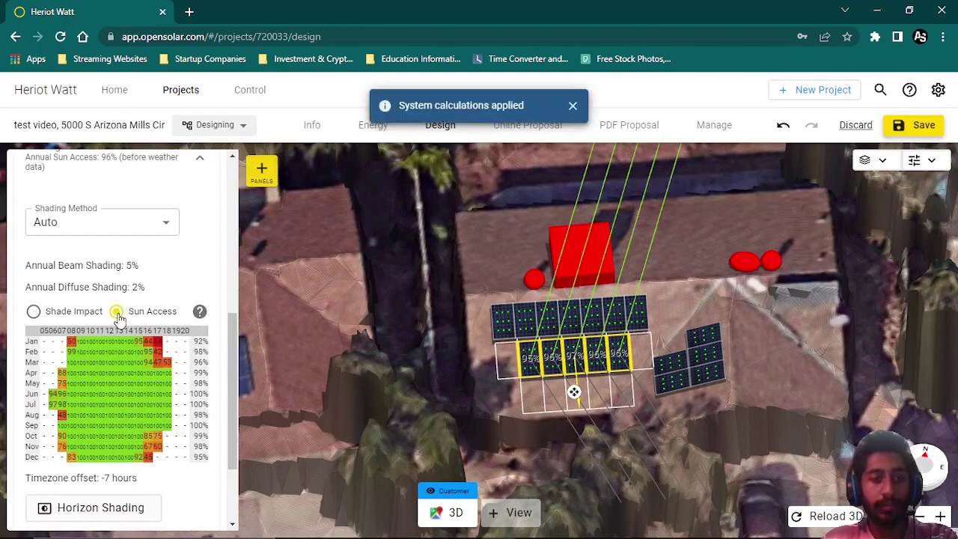
left_click(52, 311)
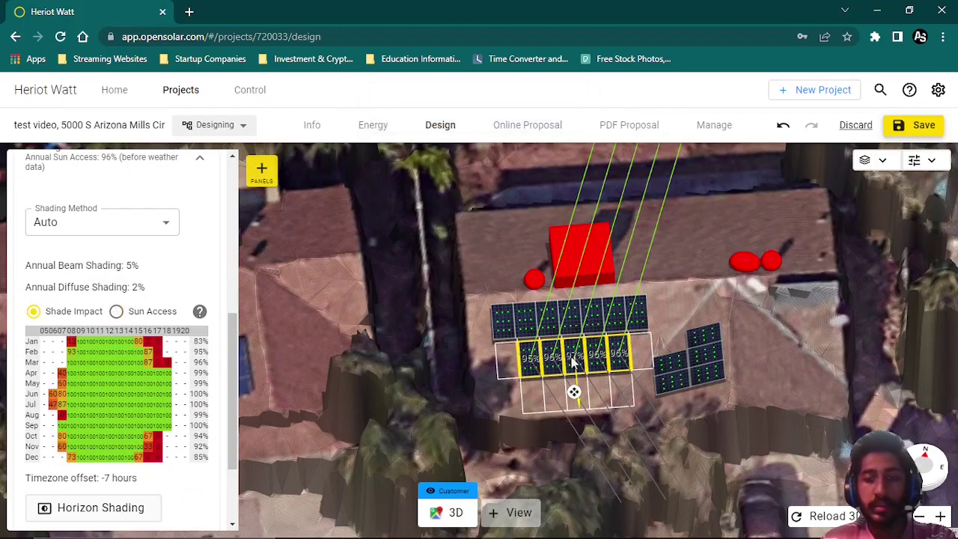
Set the clearance of the five-panel group on the west-facing roof face to 0.2 m.
left_click(567, 378)
left_click(688, 367)
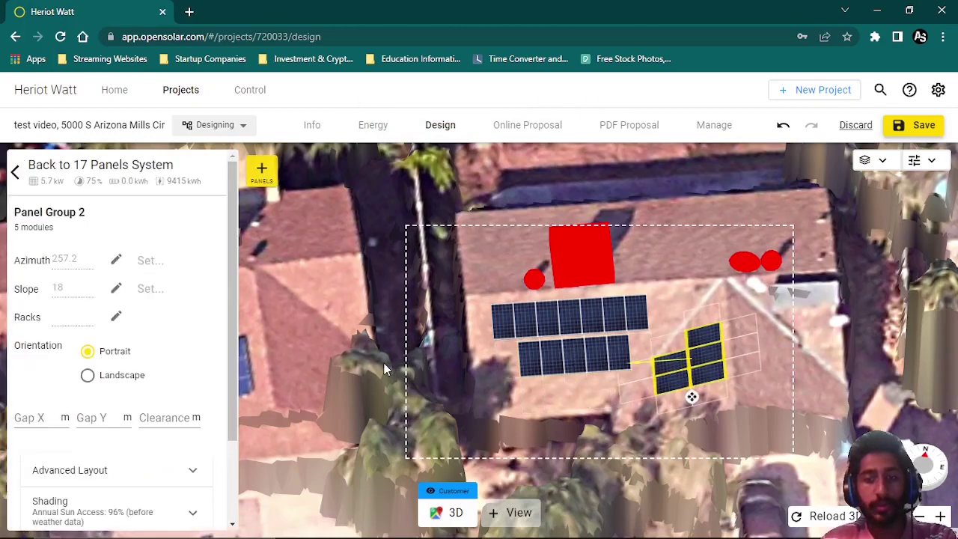
left_click(168, 416)
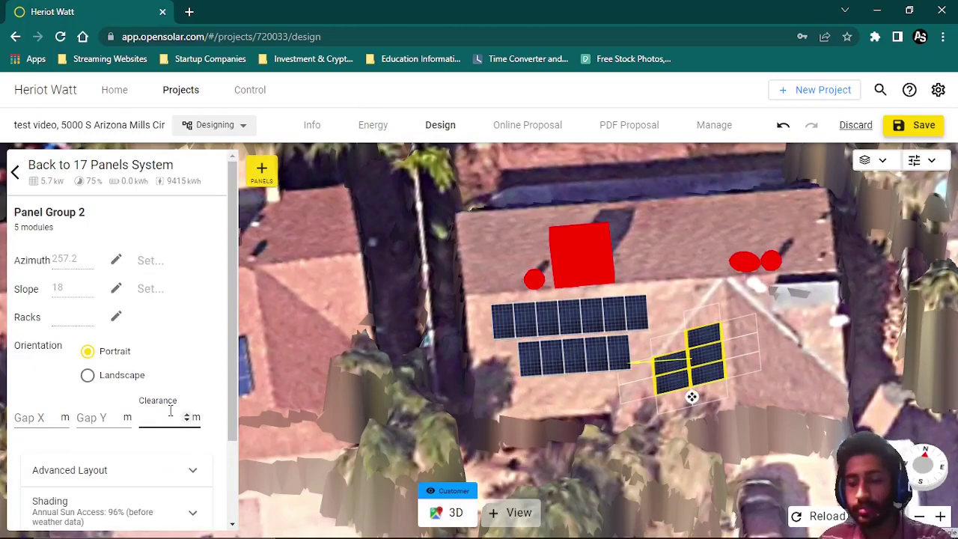
type("0.2")
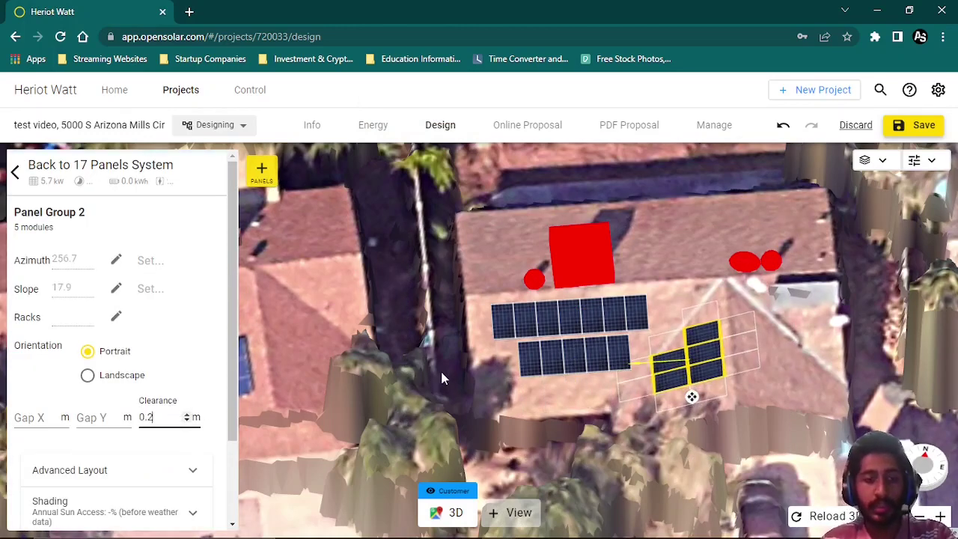
Compare the Shade Impact and Sun Access tables for the west-facing panel group, then return to its main settings.
left_click_drag(236, 368, 239, 447)
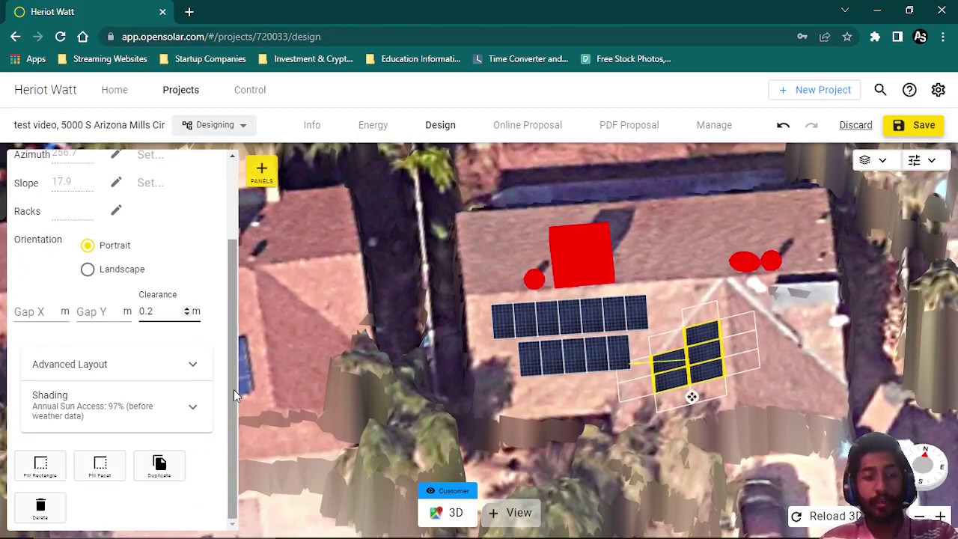
left_click(187, 416)
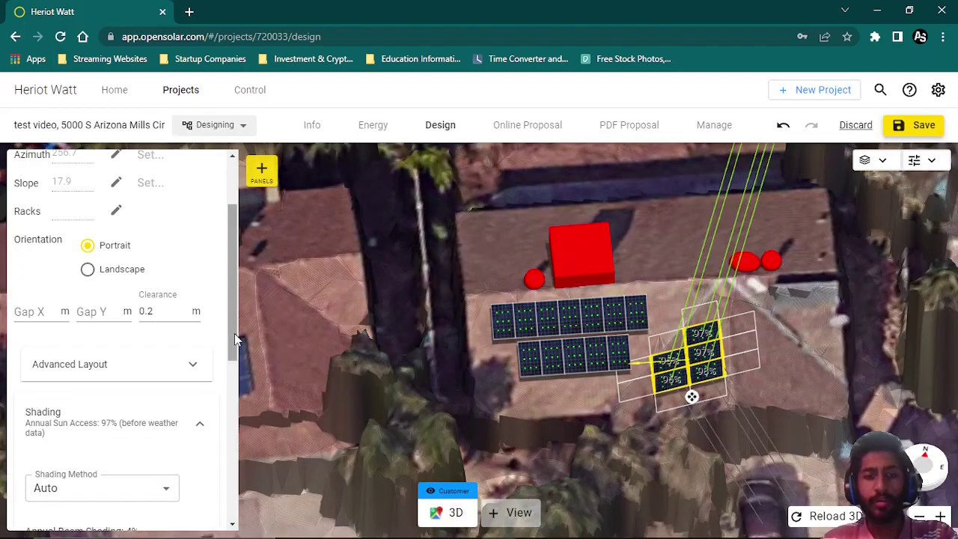
left_click_drag(233, 331, 231, 424)
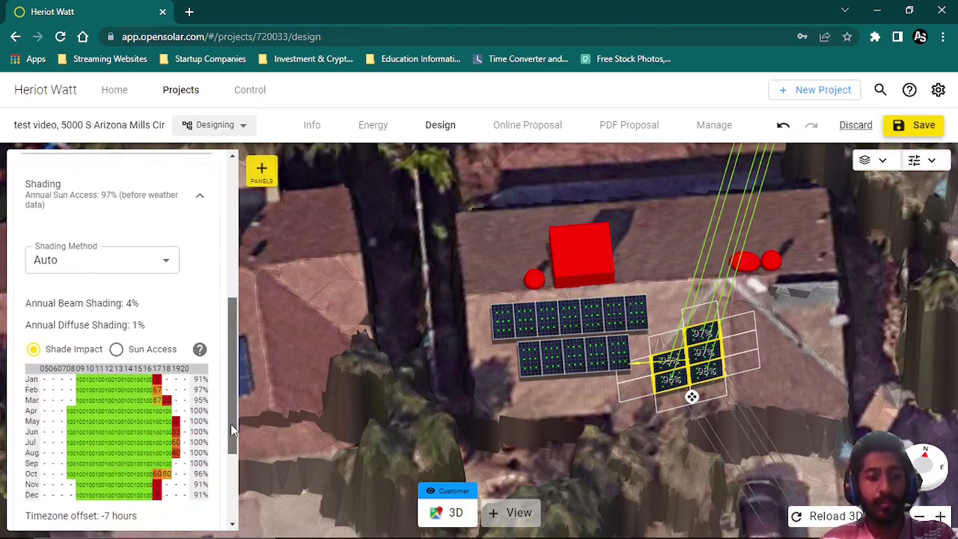
left_click(121, 350)
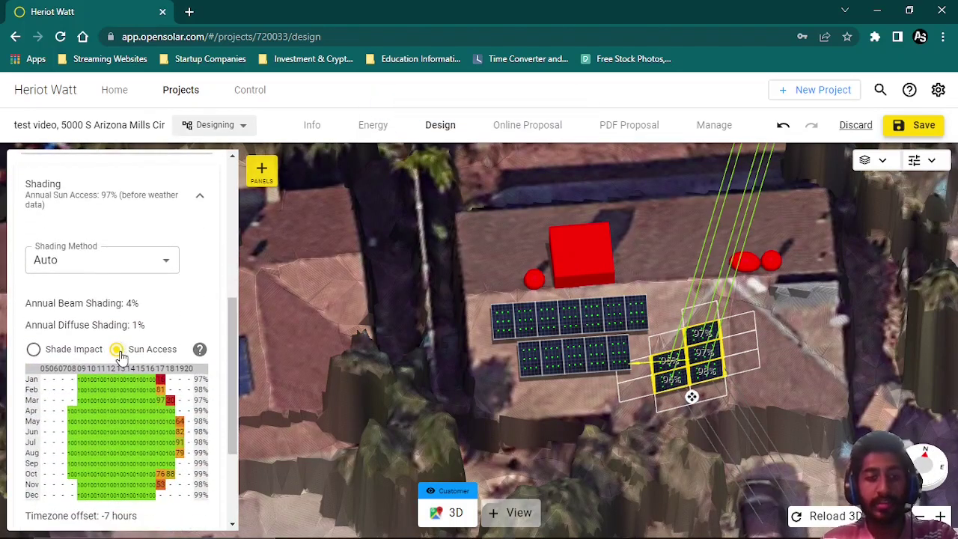
left_click(65, 349)
left_click_drag(235, 373, 231, 228)
left_click_drag(231, 263, 235, 246)
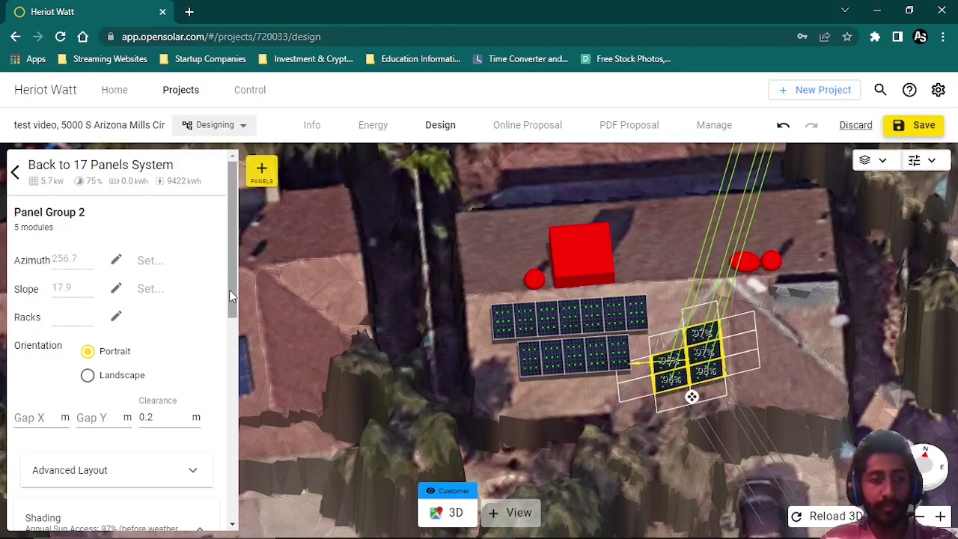
scroll(230, 294, "down", 1)
scroll(232, 294, "up", 1)
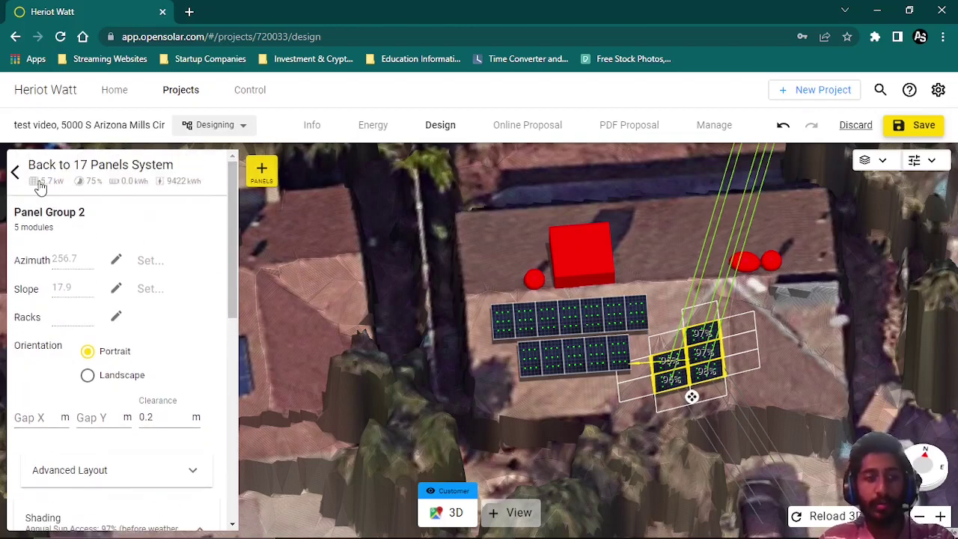
left_click_drag(235, 296, 234, 344)
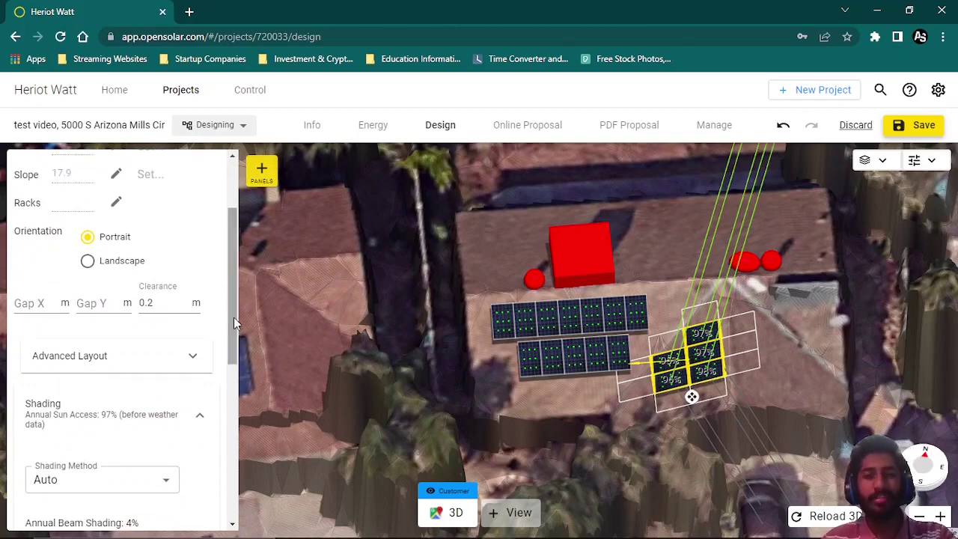
mouse_move(234, 317)
left_mouse_down()
mouse_move(230, 361)
mouse_move(242, 306)
mouse_move(224, 350)
mouse_move(224, 322)
mouse_move(223, 369)
mouse_move(226, 290)
mouse_move(157, 220)
left_mouse_up()
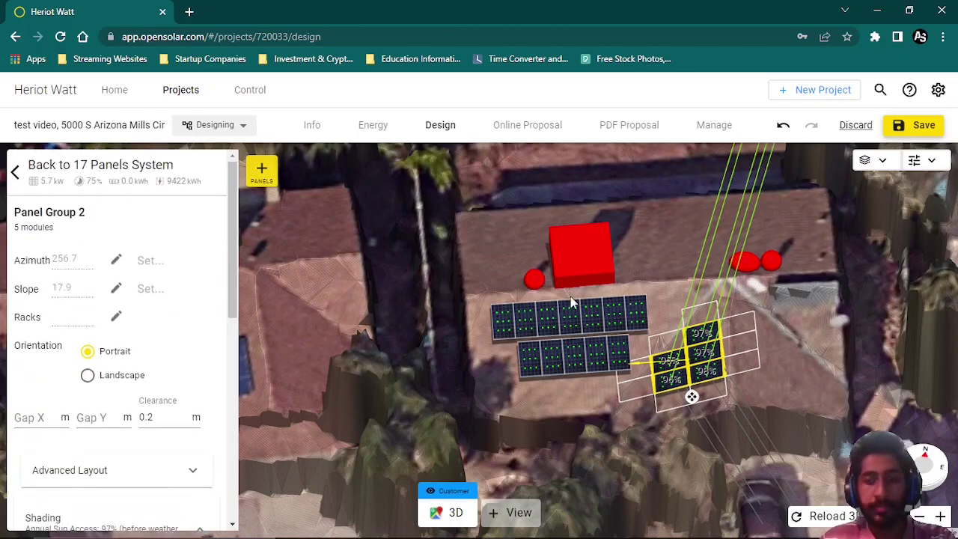
Deselect the west-facing group and review the system summary, covering hardware, price, annual output, consumption offset, bill reduction and self consumption.
left_click(545, 398)
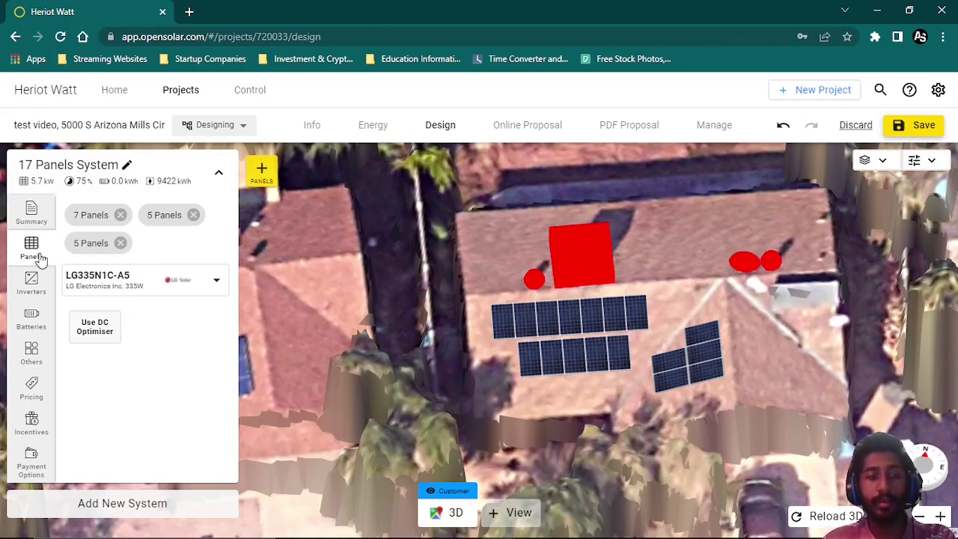
left_click(32, 215)
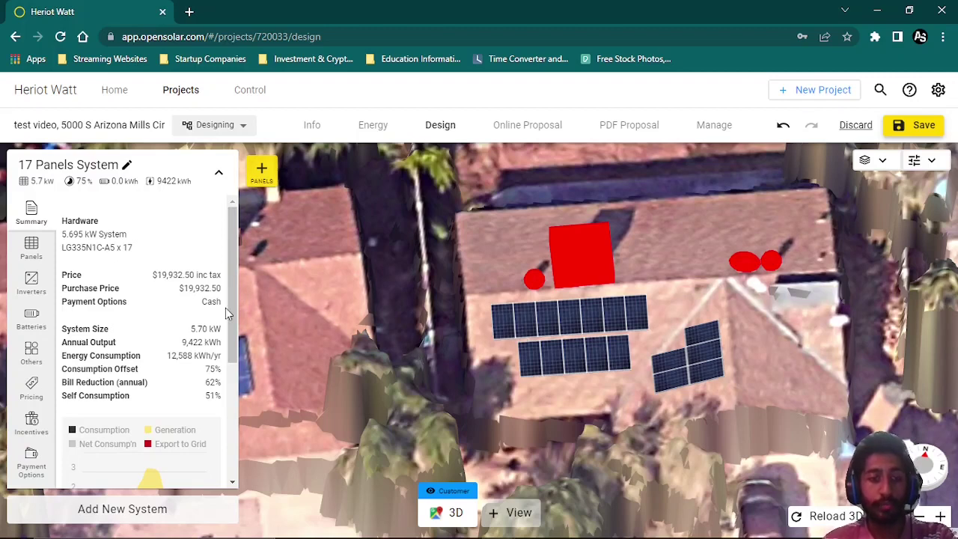
scroll(232, 311, "down", 1)
scroll(234, 314, "up", 1)
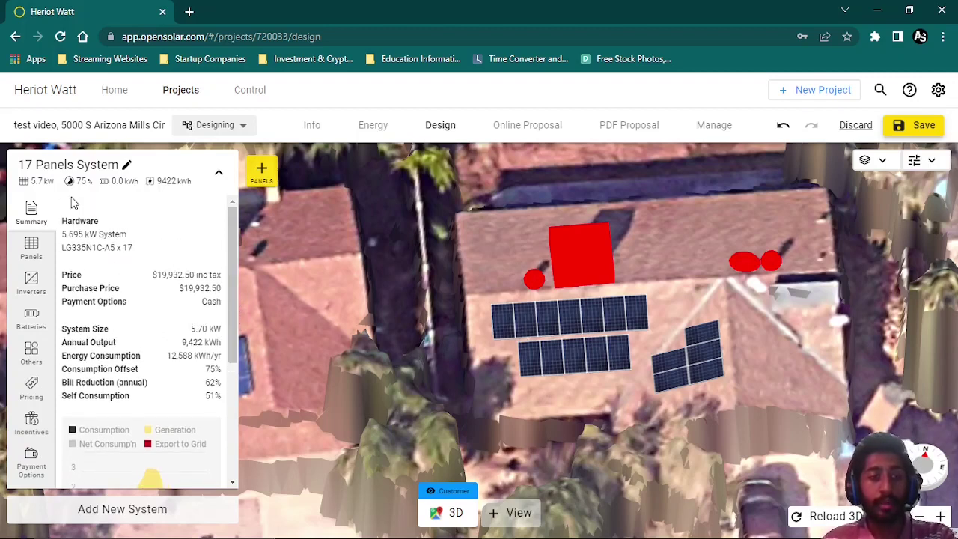
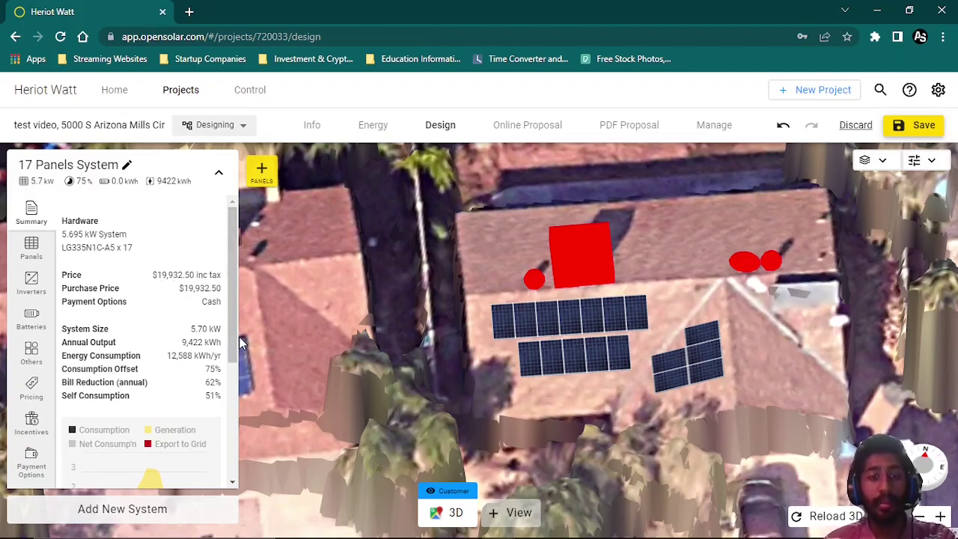
left_click_drag(235, 326, 234, 384)
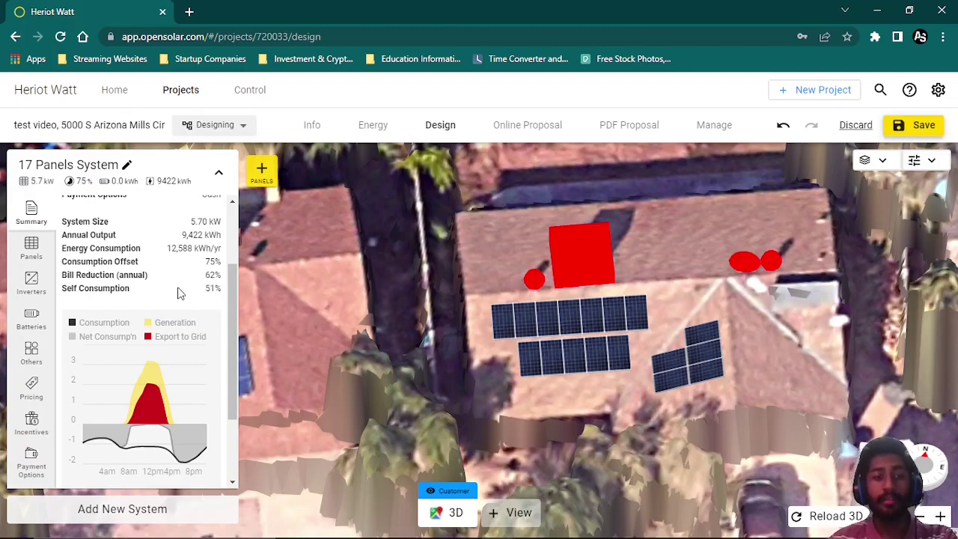
scroll(221, 289, "down", 1)
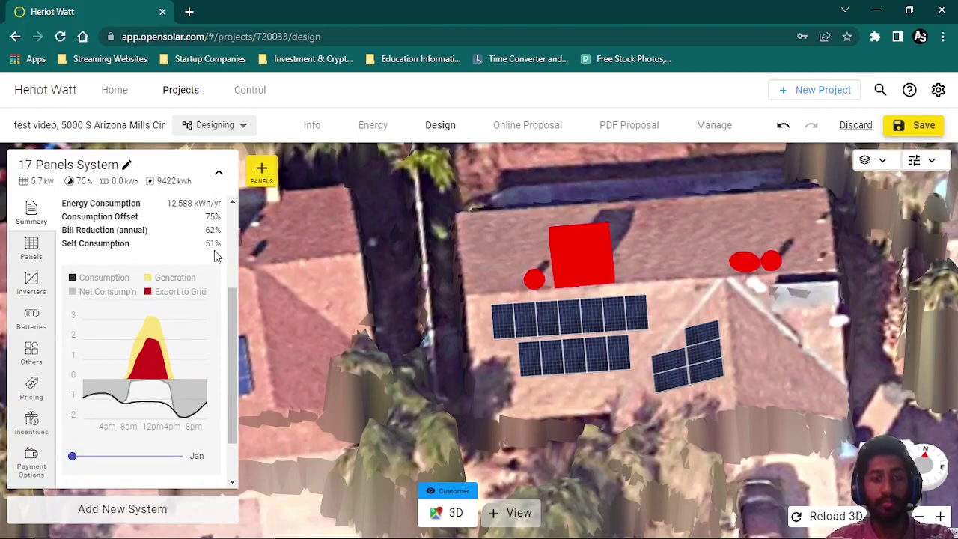
scroll(230, 316, "down", 1)
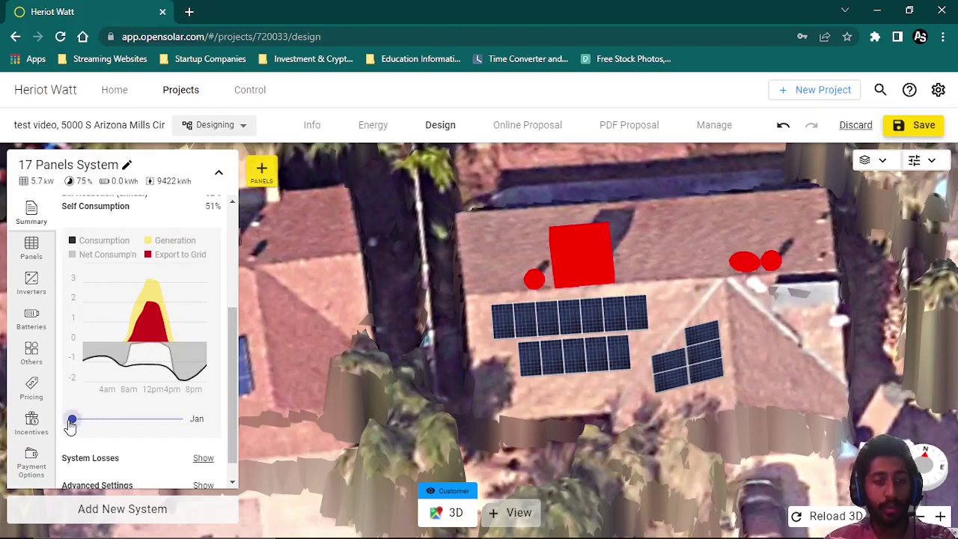
Compare the daily consumption, generation and grid export chart for September, October, December and August.
left_click_drag(72, 421, 156, 425)
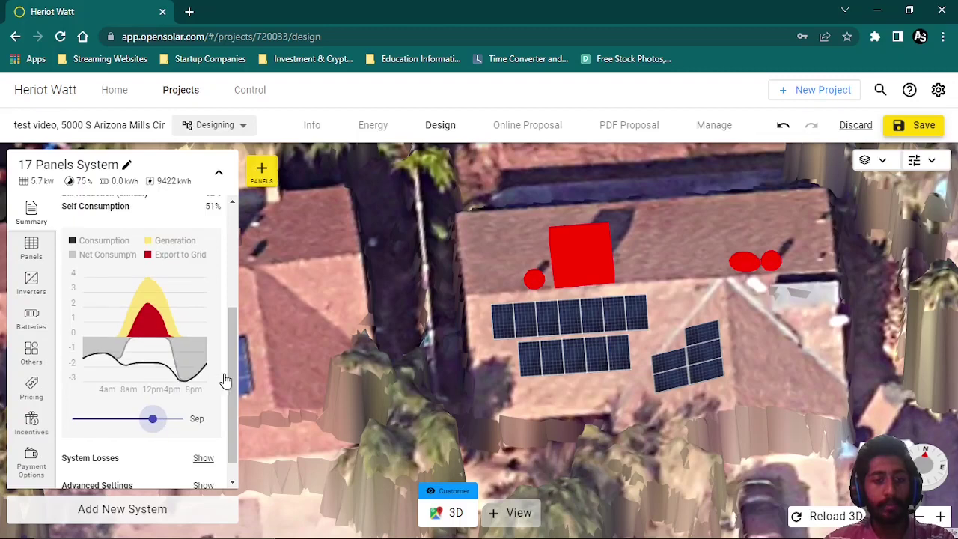
mouse_move(232, 369)
left_mouse_down()
mouse_move(237, 337)
mouse_move(236, 353)
left_mouse_up()
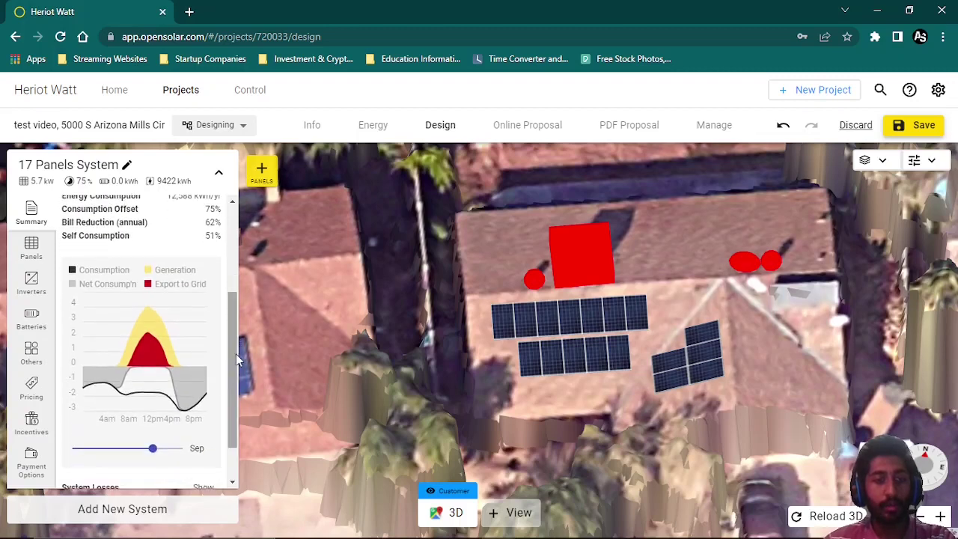
left_click(164, 449)
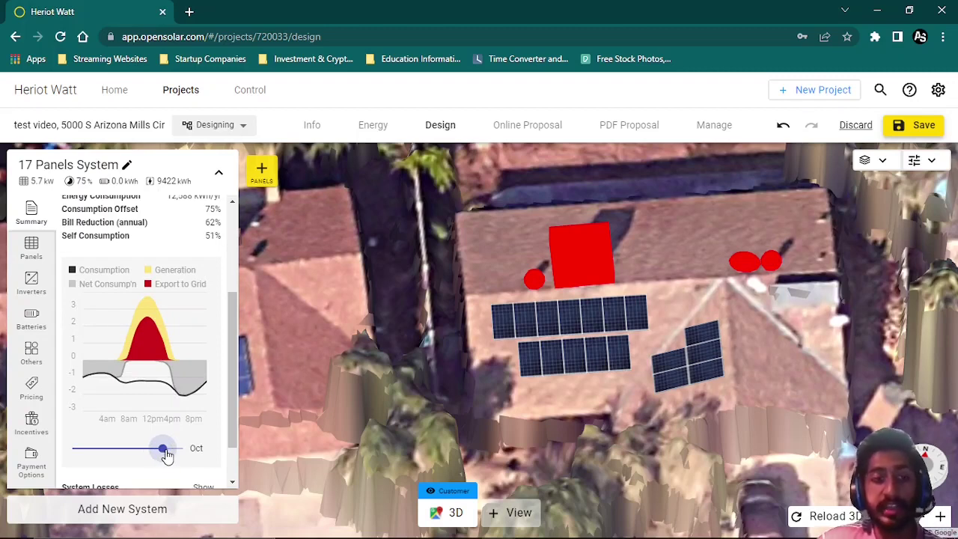
left_click(187, 447)
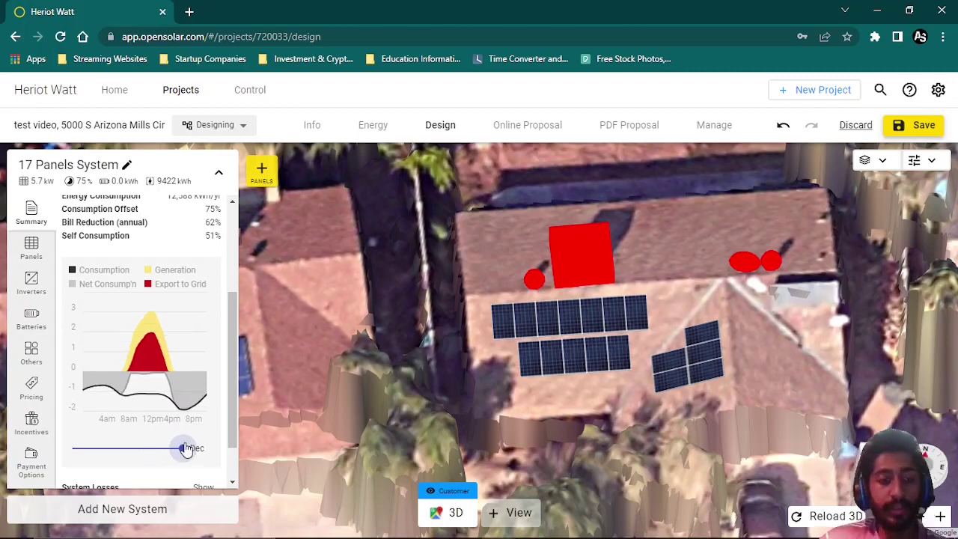
left_click(141, 448)
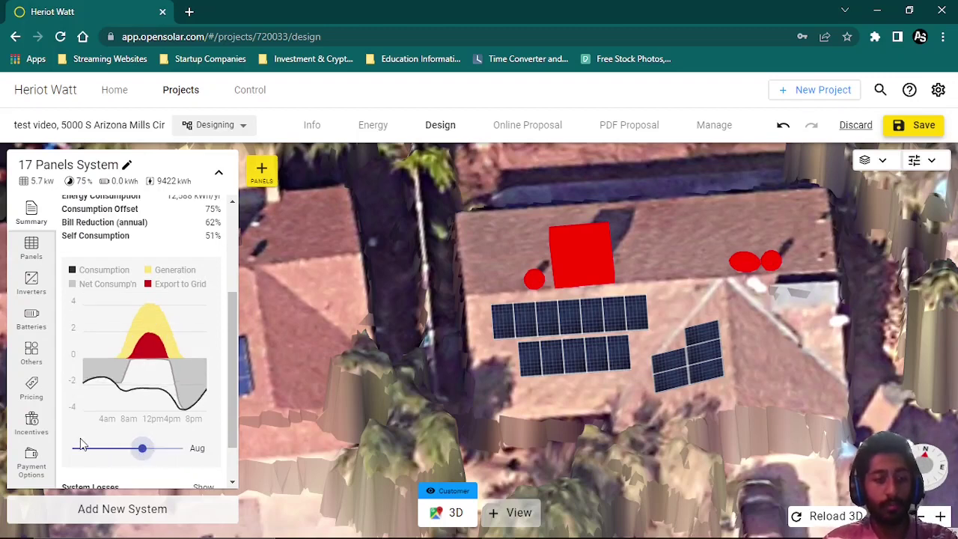
Show March in the daily energy chart, then examine the full system losses from irradiance to AC and collapse them.
left_click(82, 448)
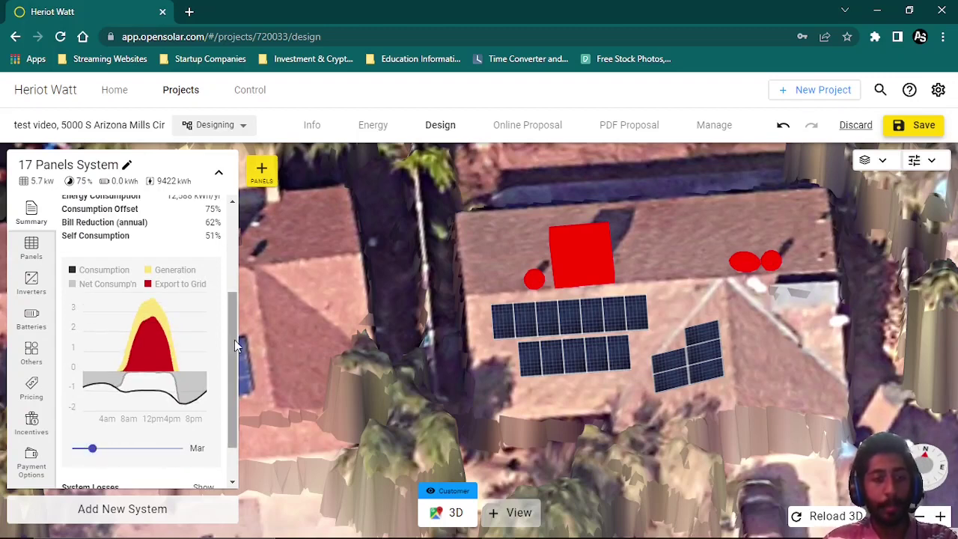
scroll(234, 340, "down", 2)
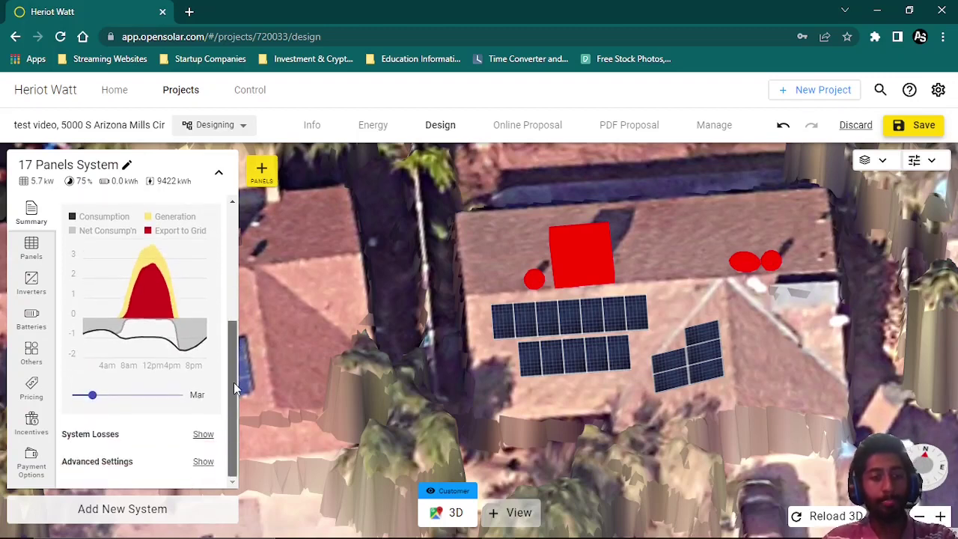
left_click(205, 439)
scroll(234, 333, "down", 3)
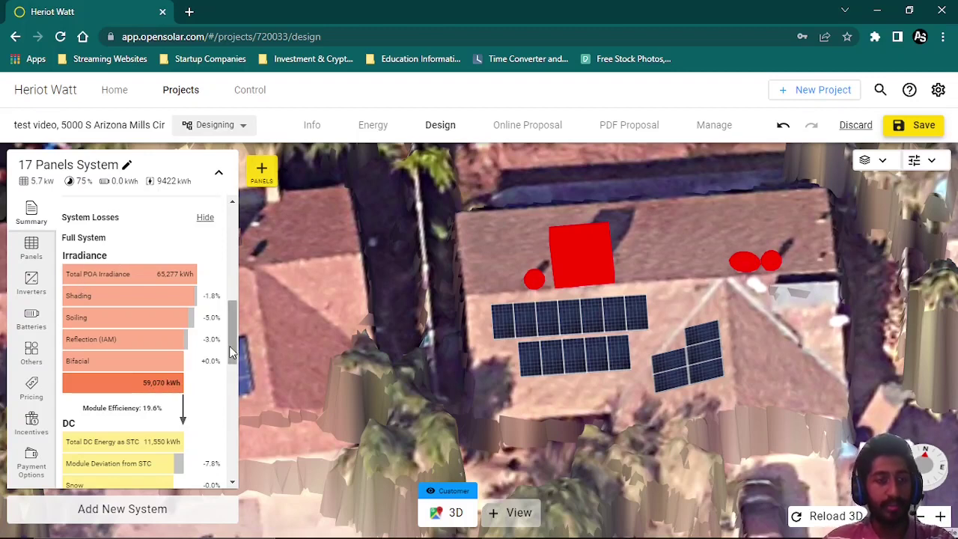
left_click_drag(230, 335, 228, 377)
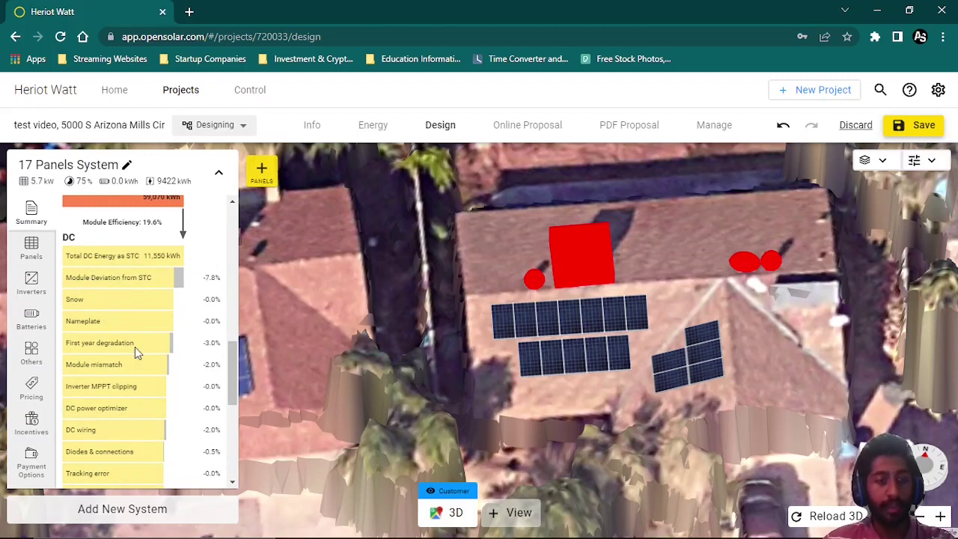
scroll(232, 363, "down", 2)
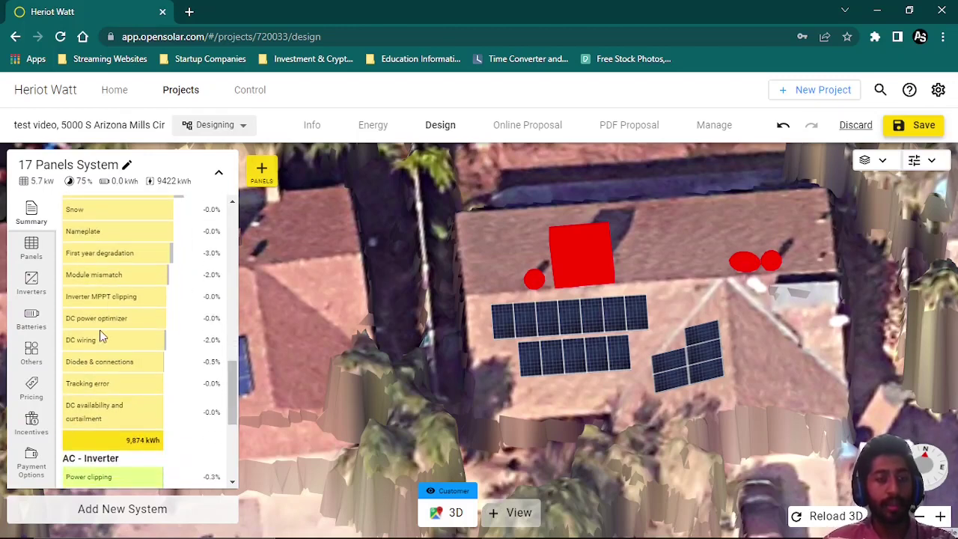
left_click_drag(228, 366, 220, 414)
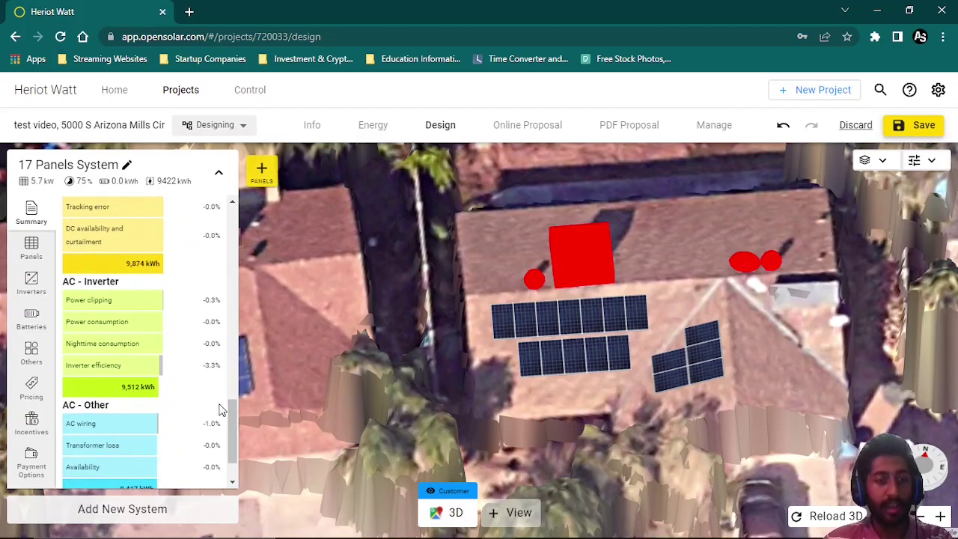
scroll(231, 436, "down", 2)
left_click_drag(231, 442, 236, 307)
left_click(206, 349)
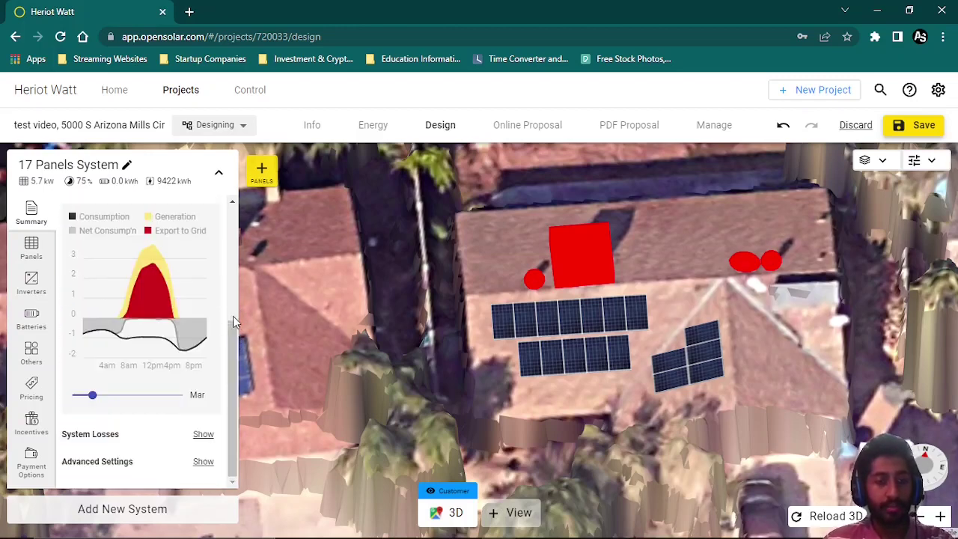
Examine the advanced system settings, including export limit, self consumption override, system lifetime, energy production calculator and timezone, then collapse them.
left_click(203, 461)
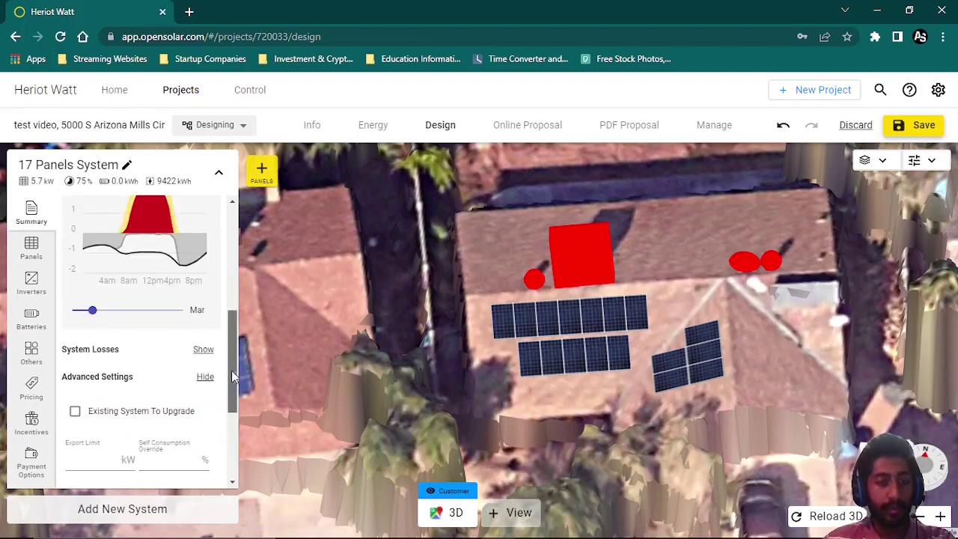
left_click_drag(231, 371, 231, 414)
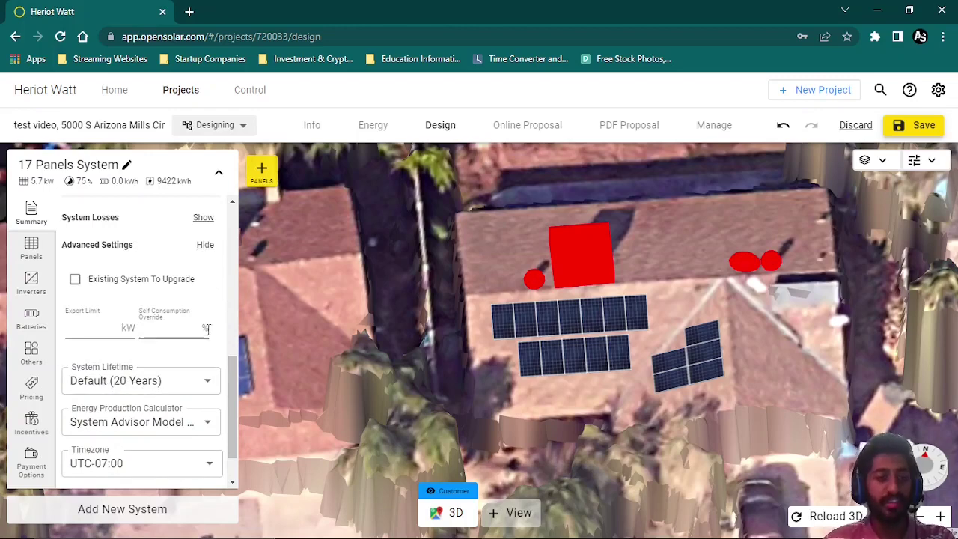
left_click_drag(231, 384, 236, 266)
left_click(206, 358)
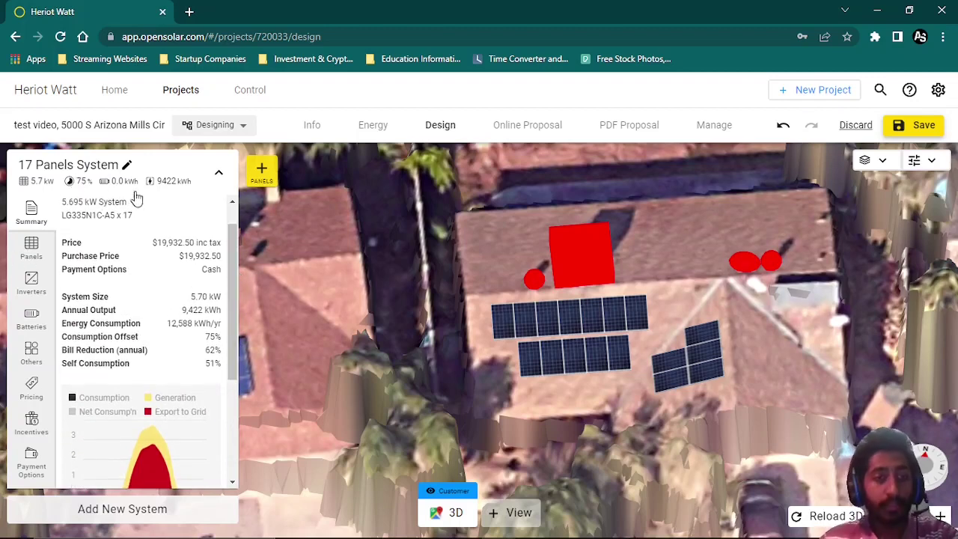
Set the system's inverter efficiency to 98%.
left_click(31, 276)
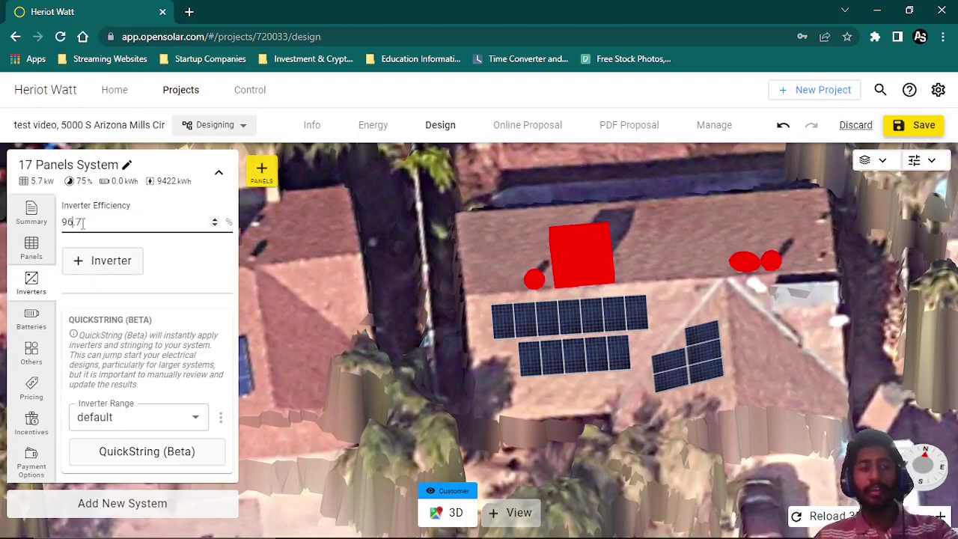
left_click(216, 221)
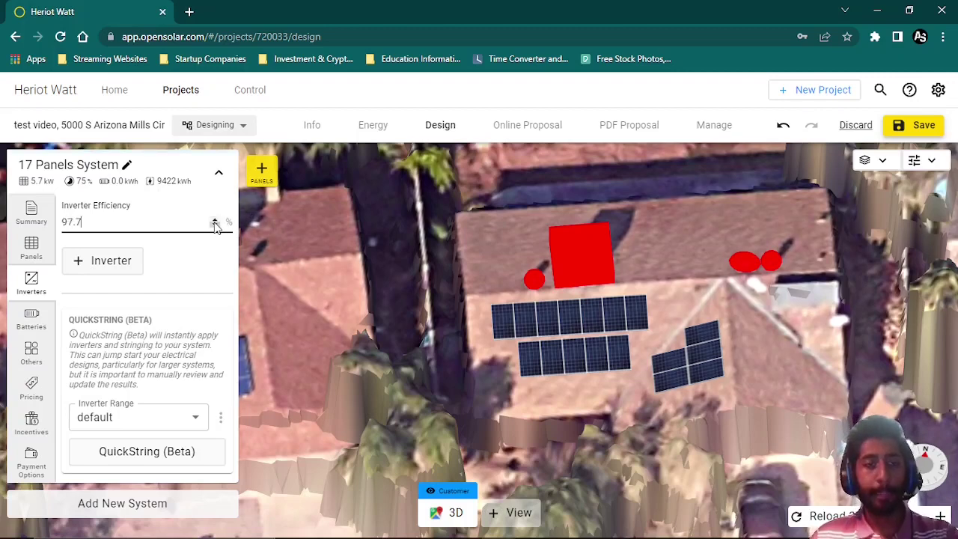
left_click(216, 221)
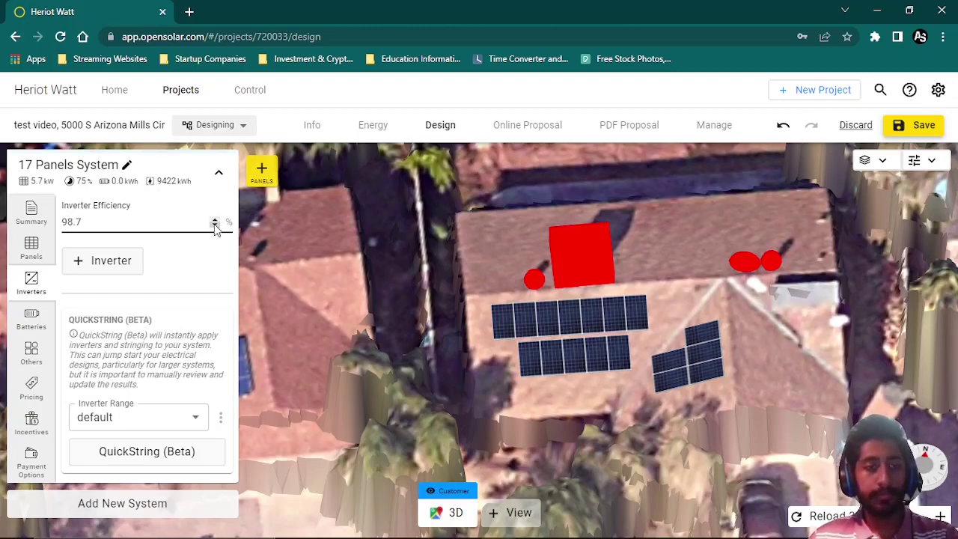
left_click(215, 225)
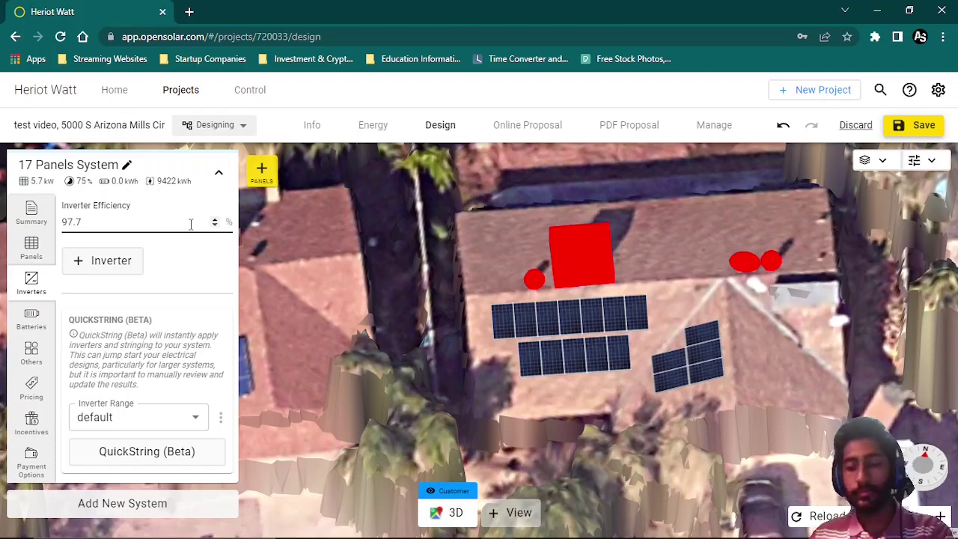
left_click(215, 221)
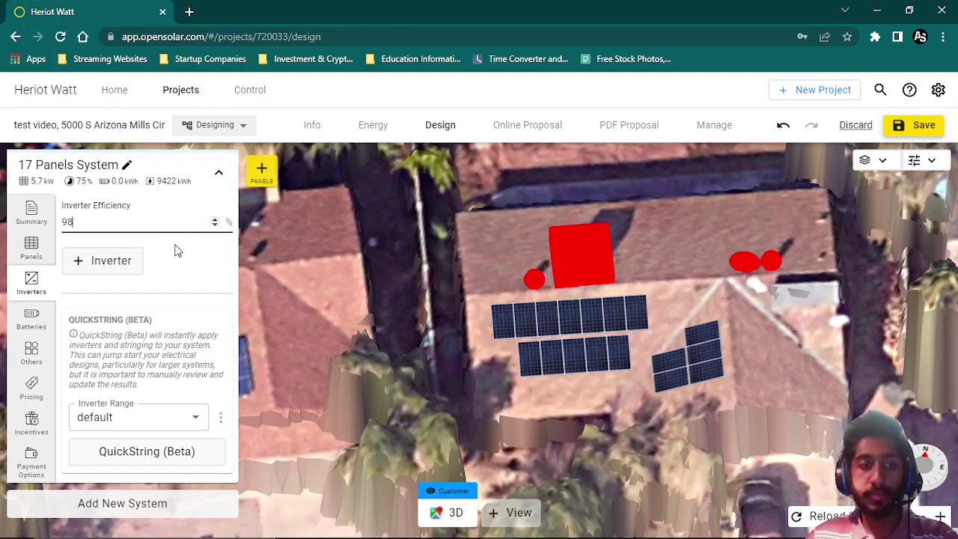
Add an inverter to the system and choose the 6000 W Fronius Primo 6.0 as its model.
left_click(114, 274)
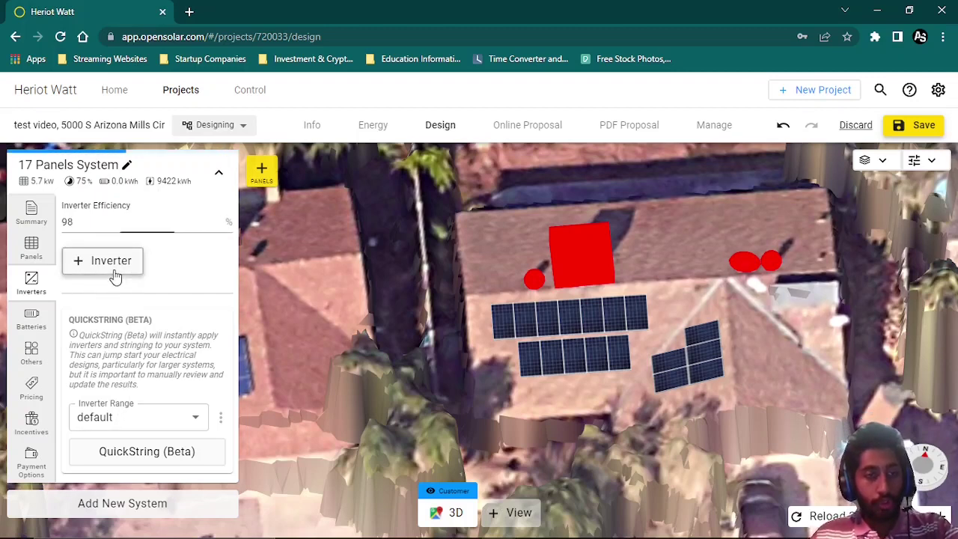
left_click(139, 235)
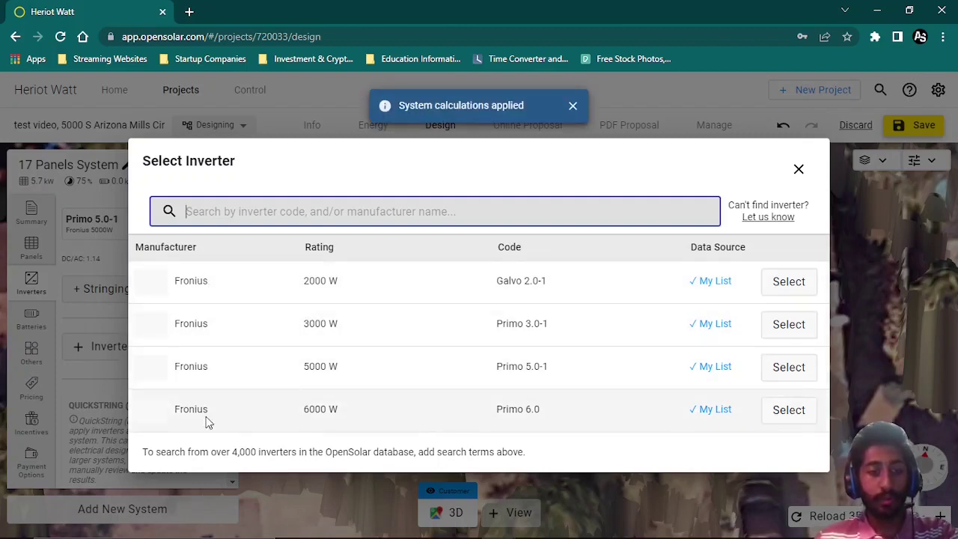
left_click(779, 417)
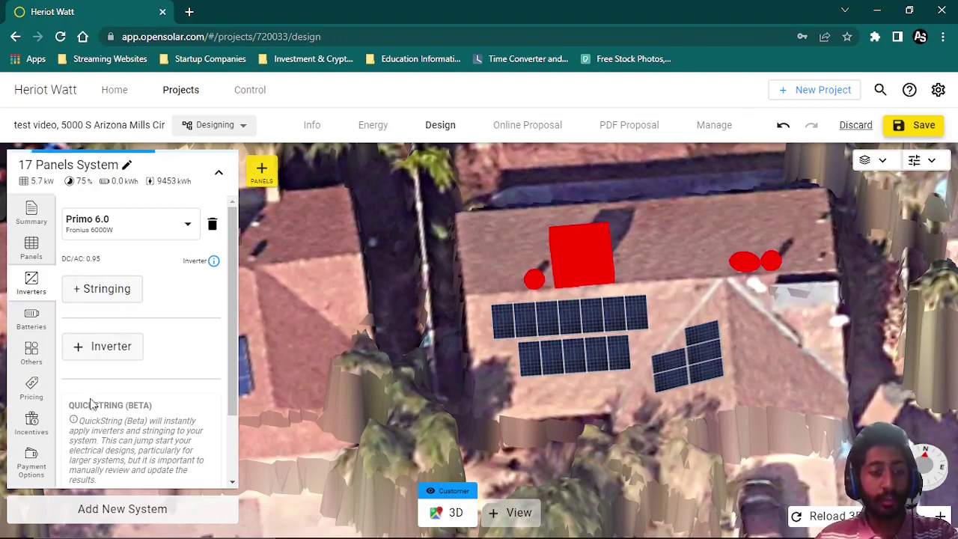
Set the QuickString inverter range to Primo 6.0 and apply automatic inverter selection and stringing to the panels.
left_click_drag(229, 351, 232, 404)
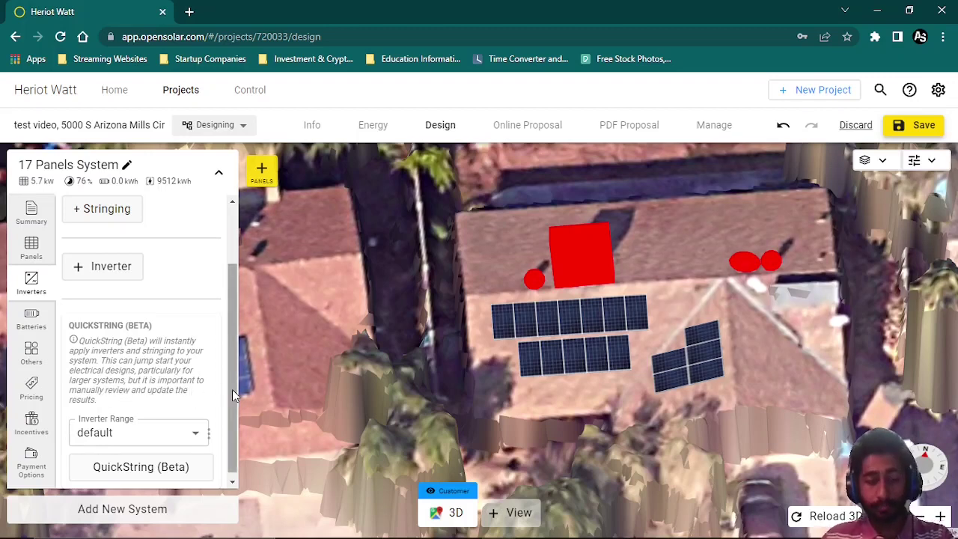
left_click_drag(232, 390, 234, 372)
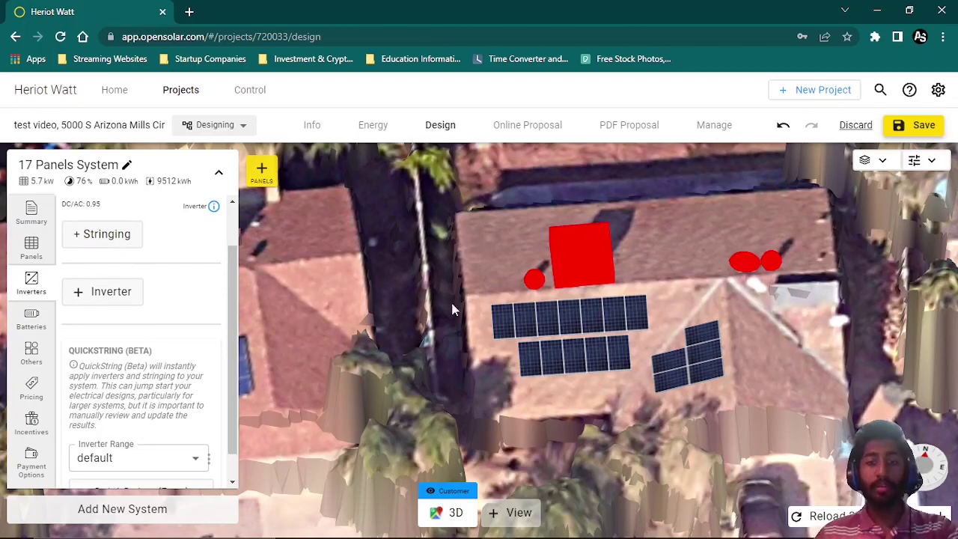
left_click_drag(228, 339, 234, 298)
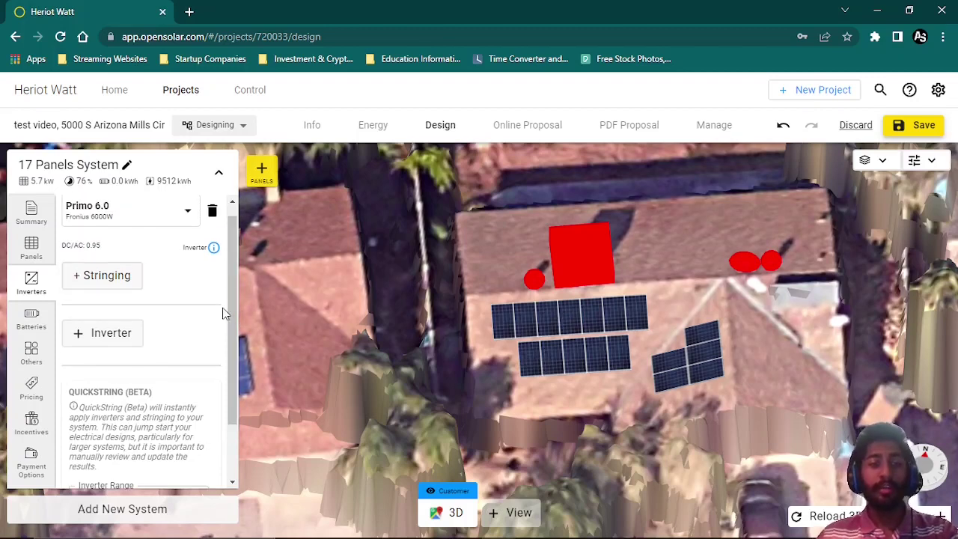
left_click_drag(230, 314, 225, 400)
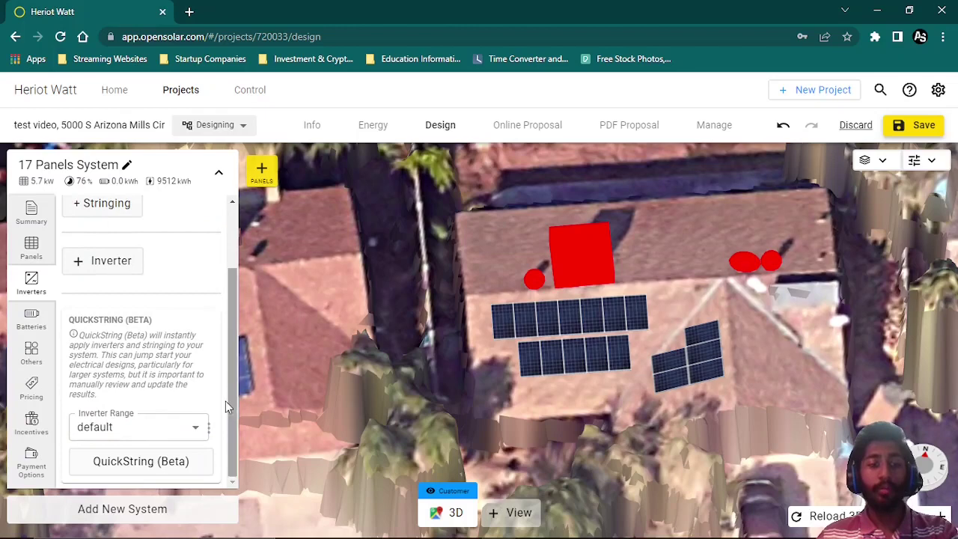
left_click(156, 433)
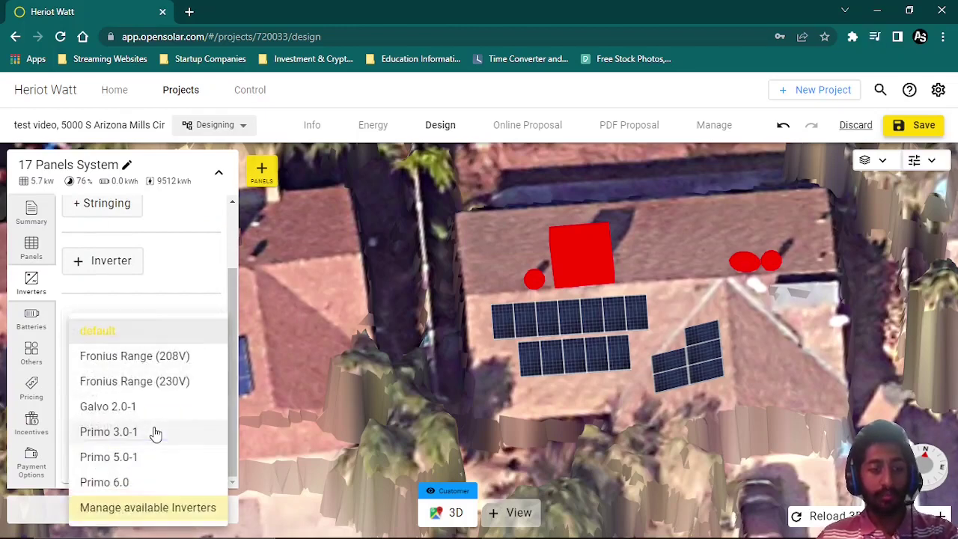
left_click(122, 482)
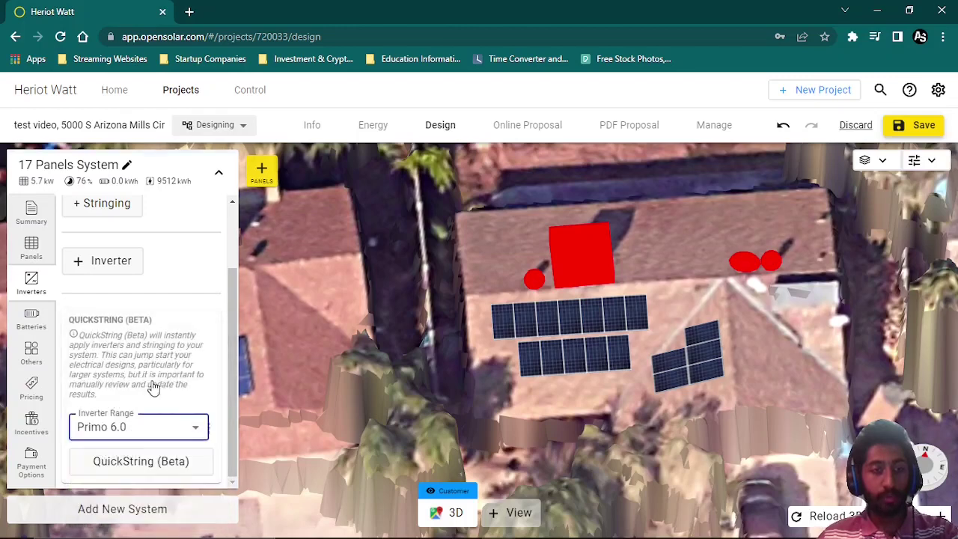
left_click(142, 463)
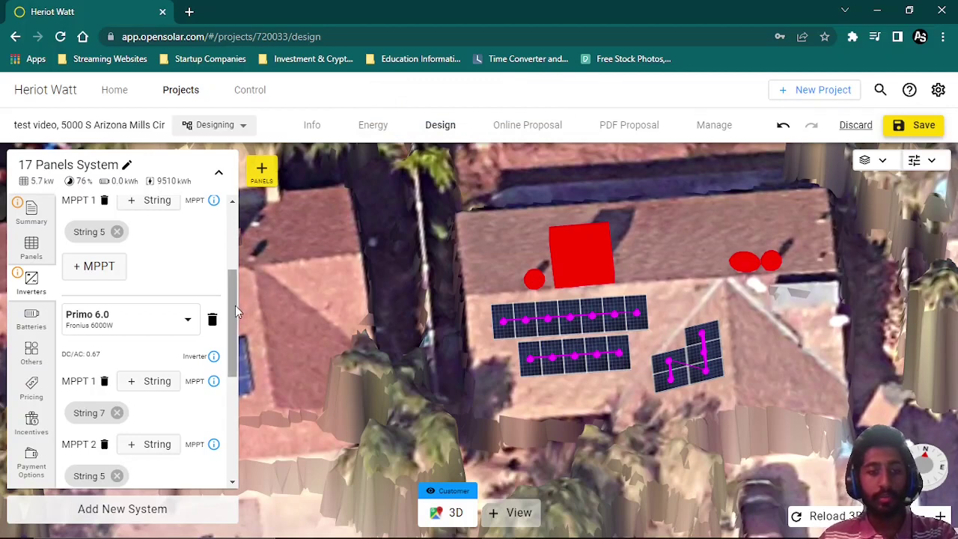
Review the MPPT and string assignments of the Primo 6.0 inverters and check the inverter sizing advice.
scroll(224, 380, "down", 4)
scroll(220, 403, "up", 6)
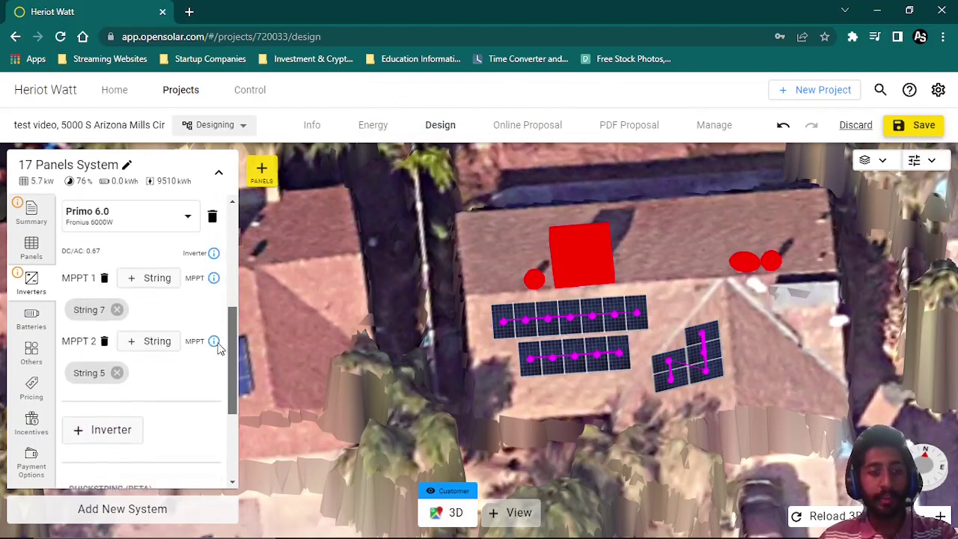
scroll(223, 277, "up", 2)
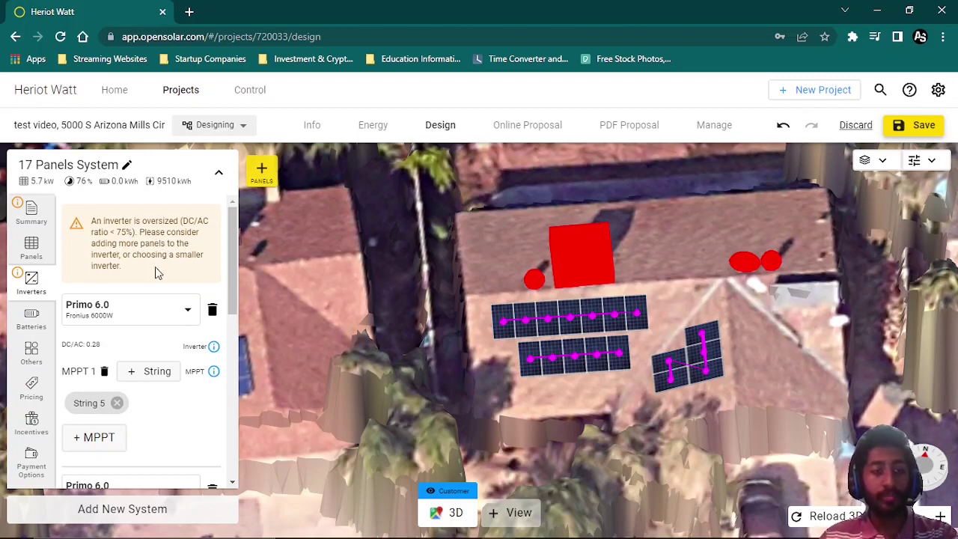
mouse_move(235, 268)
left_mouse_down()
mouse_move(230, 300)
mouse_move(230, 279)
left_mouse_up()
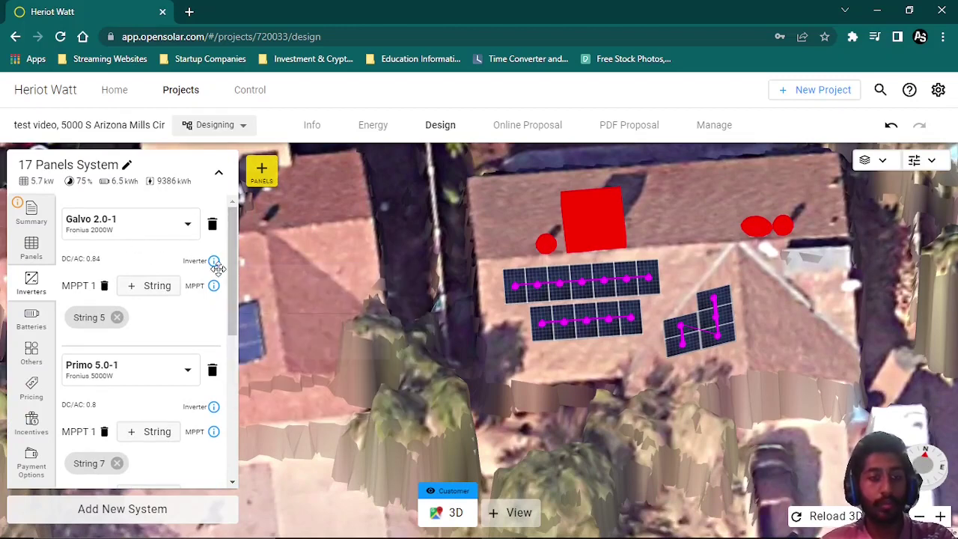
Examine the Galvo 2.0-1 inverter's details and design recommendations, and the strings assigned to the Galvo 2.0-1 and Primo 5.0-1.
mouse_move(215, 261)
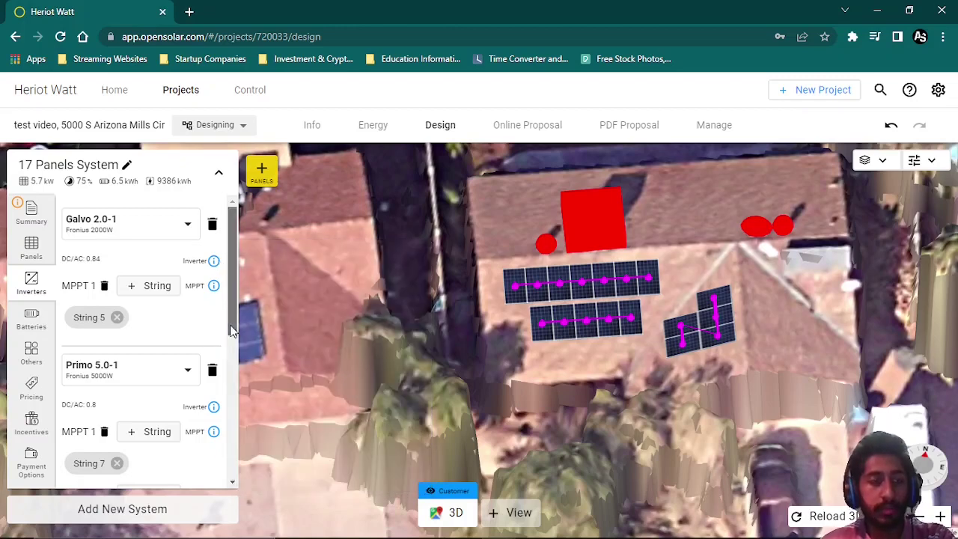
scroll(232, 339, "down", 1)
scroll(232, 338, "down", 3)
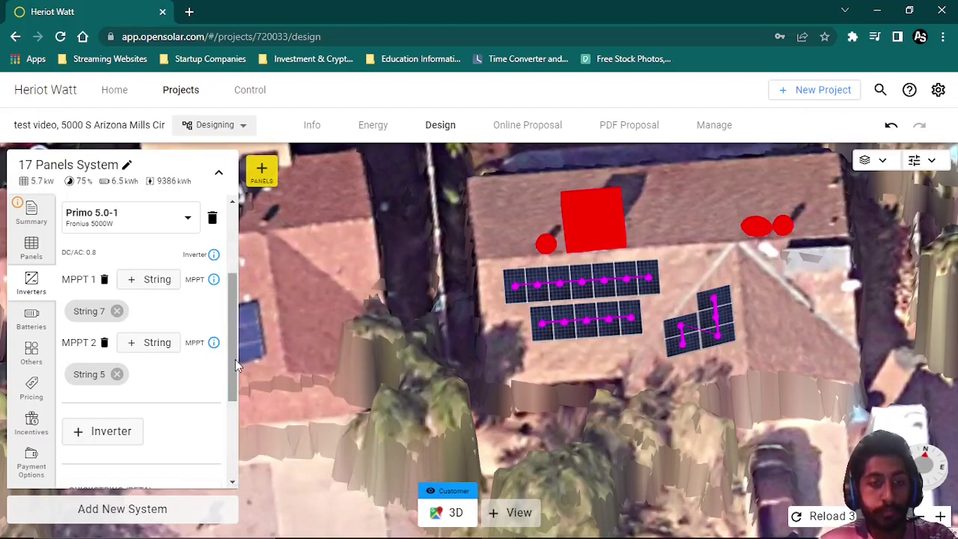
left_click_drag(235, 359, 232, 429)
left_click(145, 471)
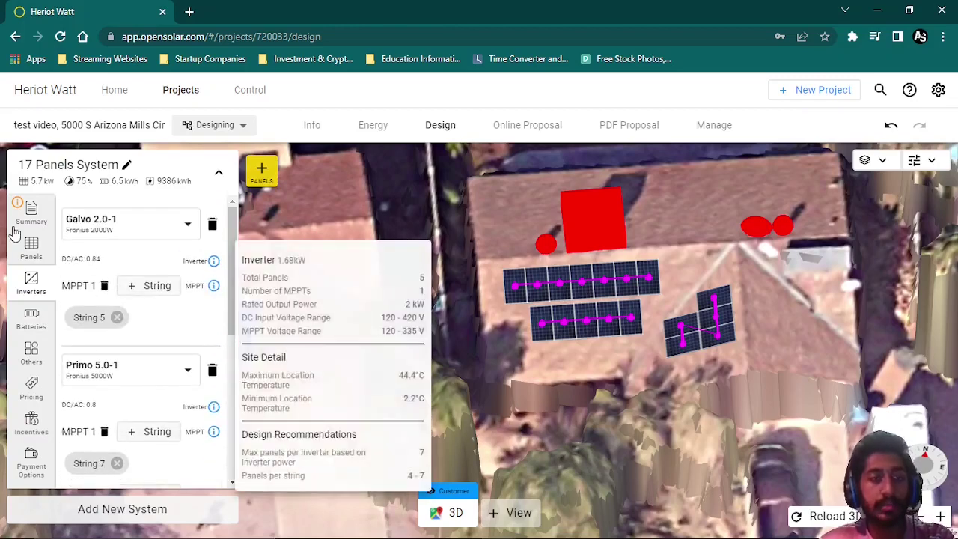
Return to the system summary and review the inverter sizing notice, hardware list, price, annual output, consumption offset and self consumption.
left_click(31, 247)
left_click(32, 212)
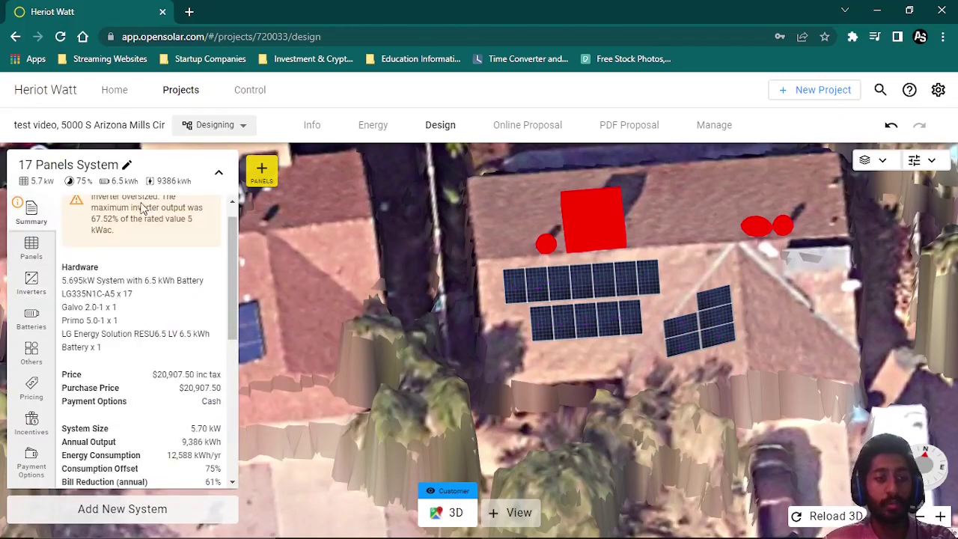
scroll(239, 255, "up", 1)
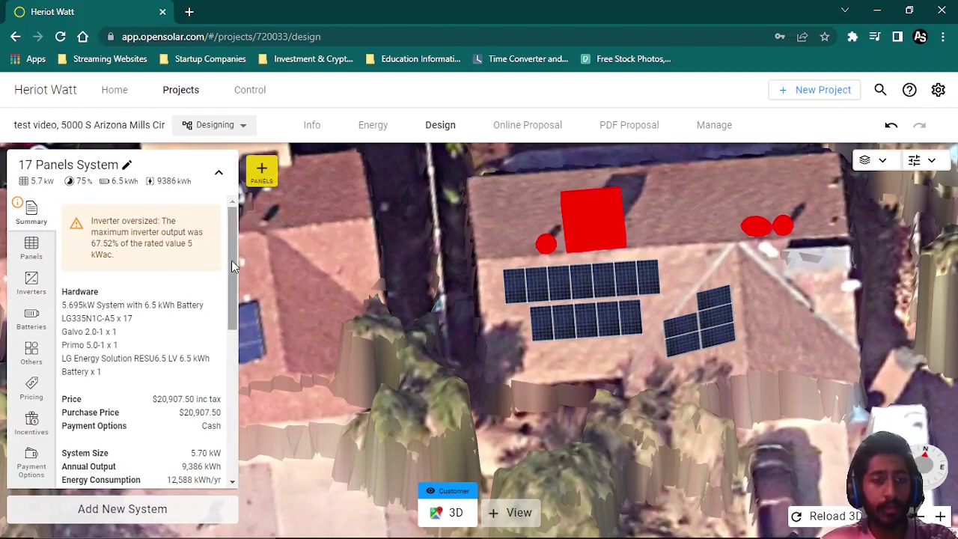
mouse_move(231, 261)
left_mouse_down()
mouse_move(231, 282)
mouse_move(229, 262)
left_mouse_up()
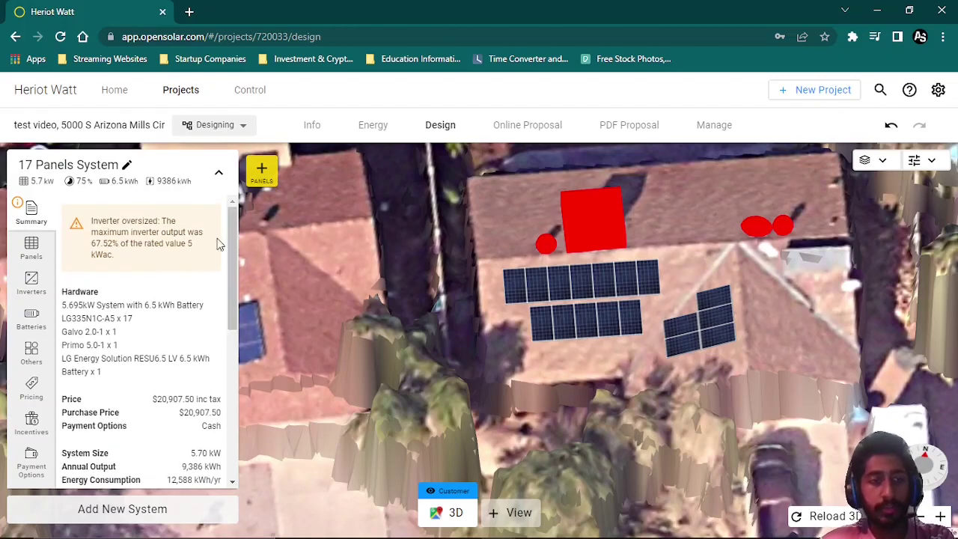
left_click_drag(231, 332, 221, 388)
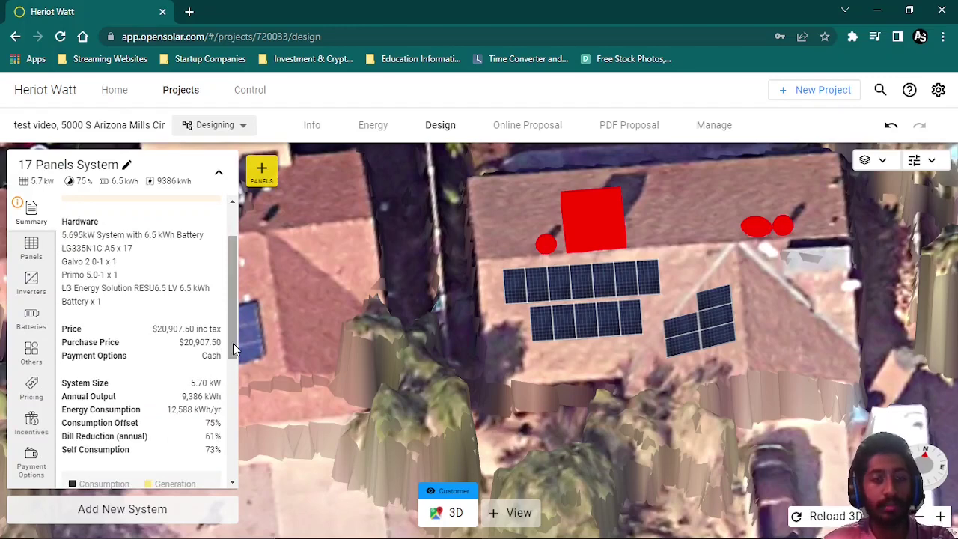
Compare the Galvo 2.0-1 and Primo 5.0-1 inverter details with the inverter sizing notice in the system summary.
left_click_drag(233, 343, 232, 323)
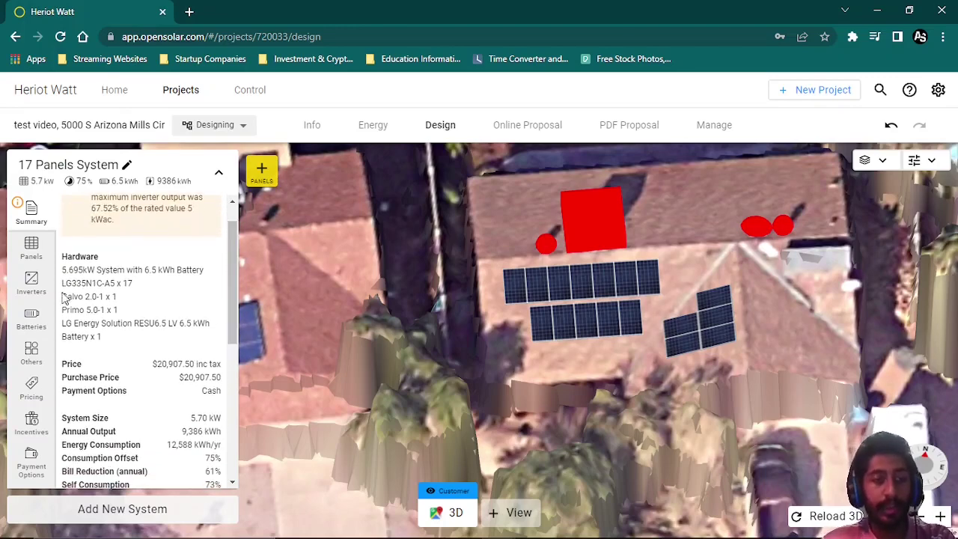
left_click(31, 250)
left_click(35, 296)
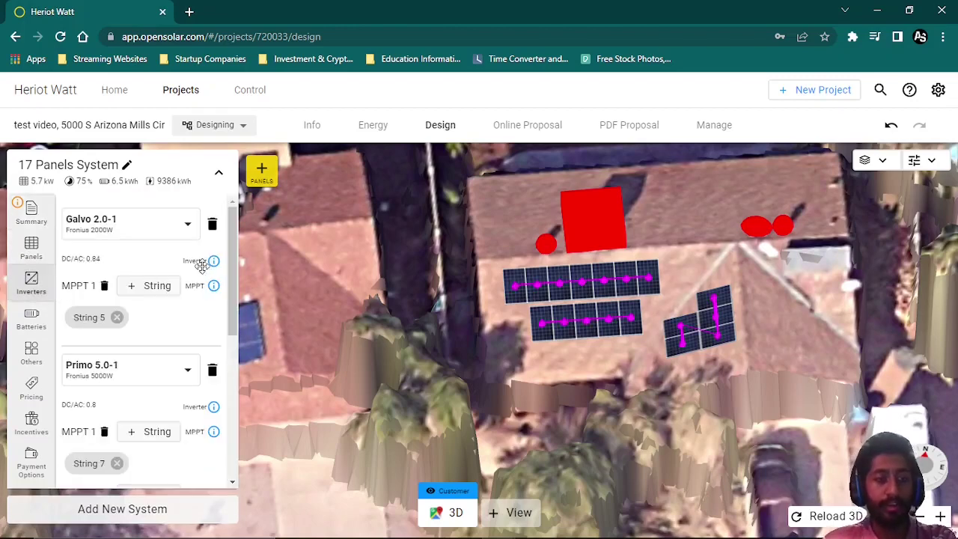
mouse_move(215, 265)
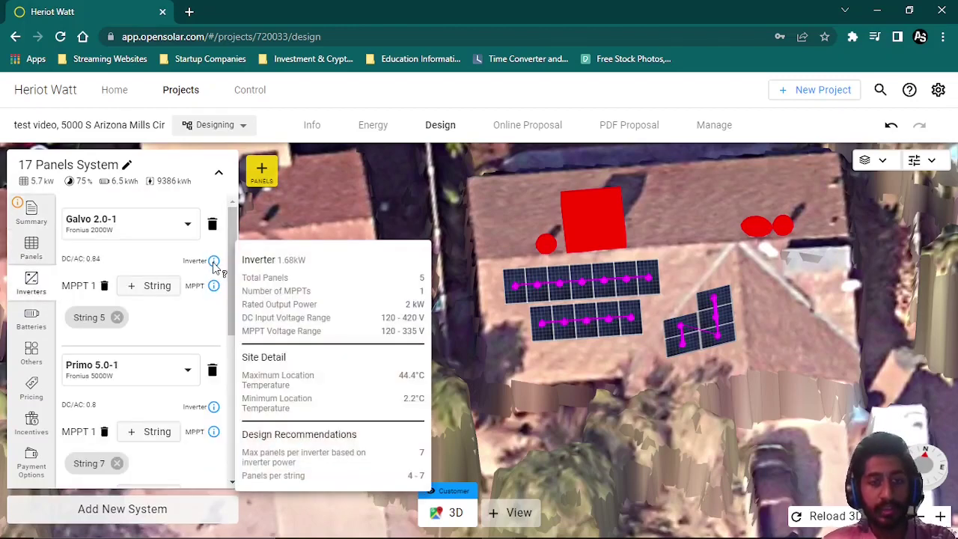
mouse_move(215, 408)
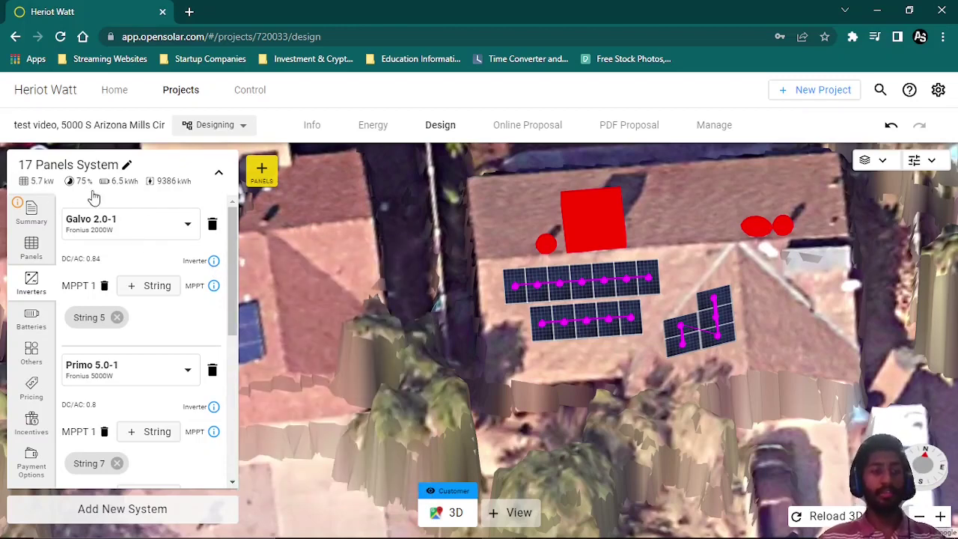
left_click(42, 223)
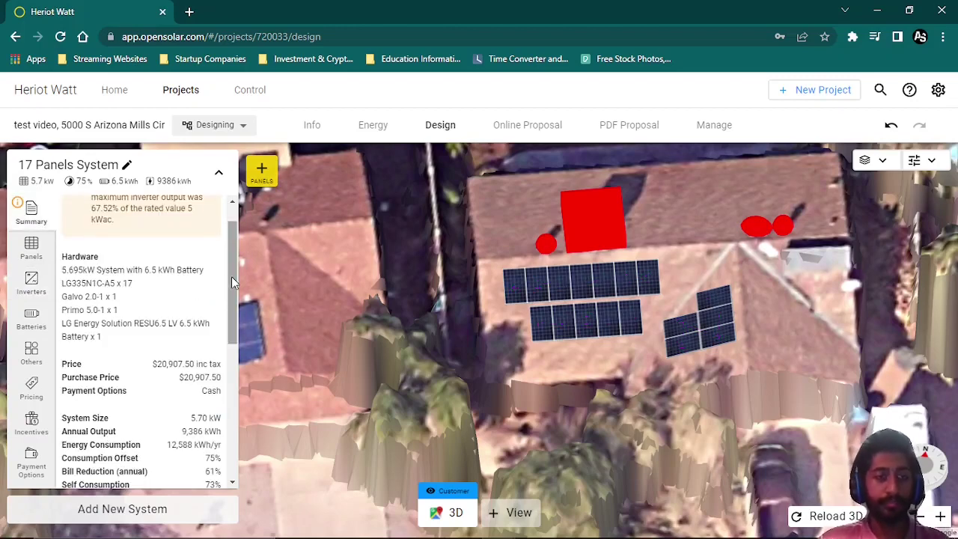
left_click_drag(231, 277, 237, 261)
left_click(31, 281)
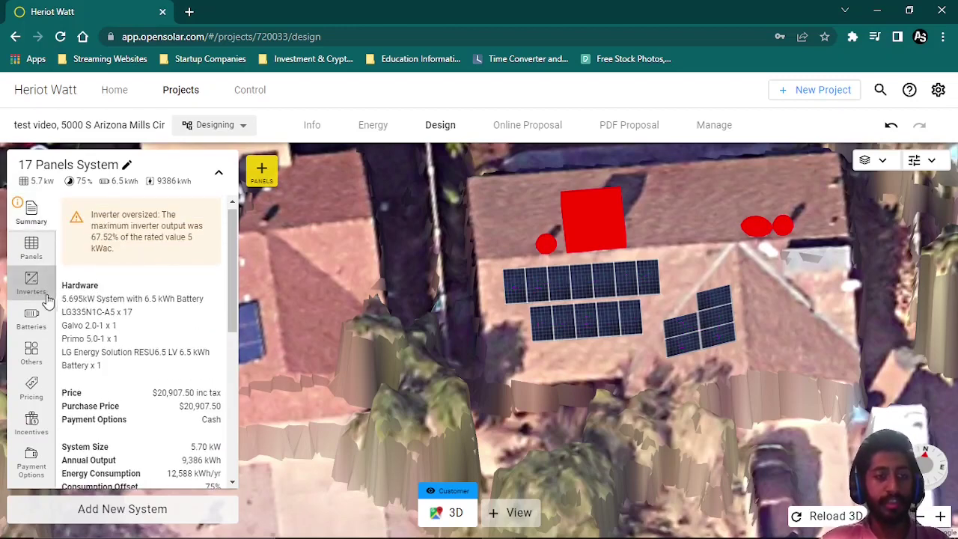
View the system's battery settings and browse the alternative batteries, closing the selection without changing the battery.
left_click(32, 318)
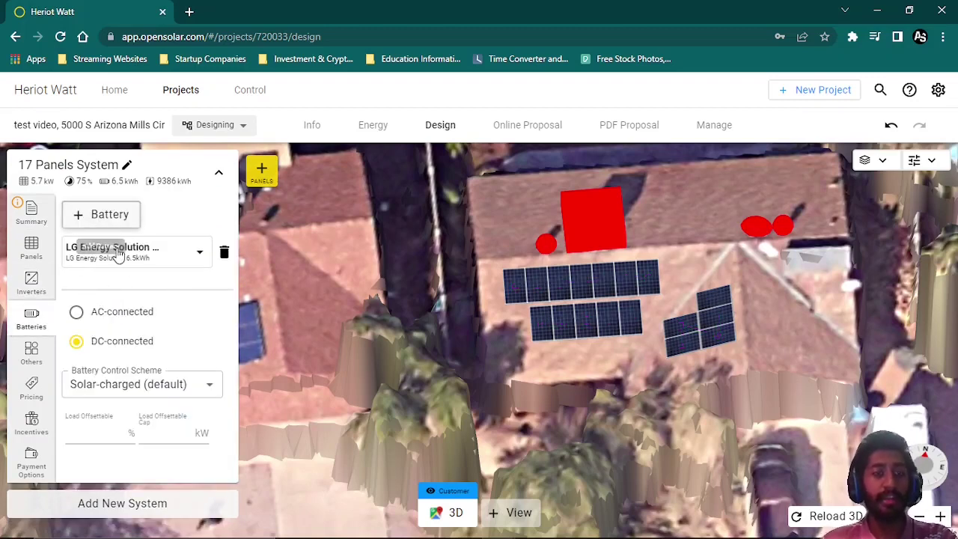
left_click(172, 258)
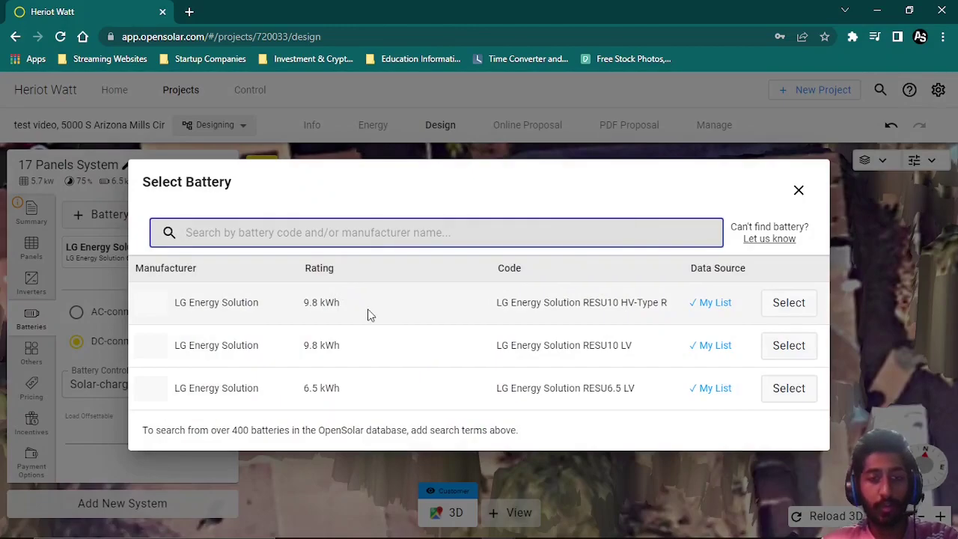
left_click(799, 190)
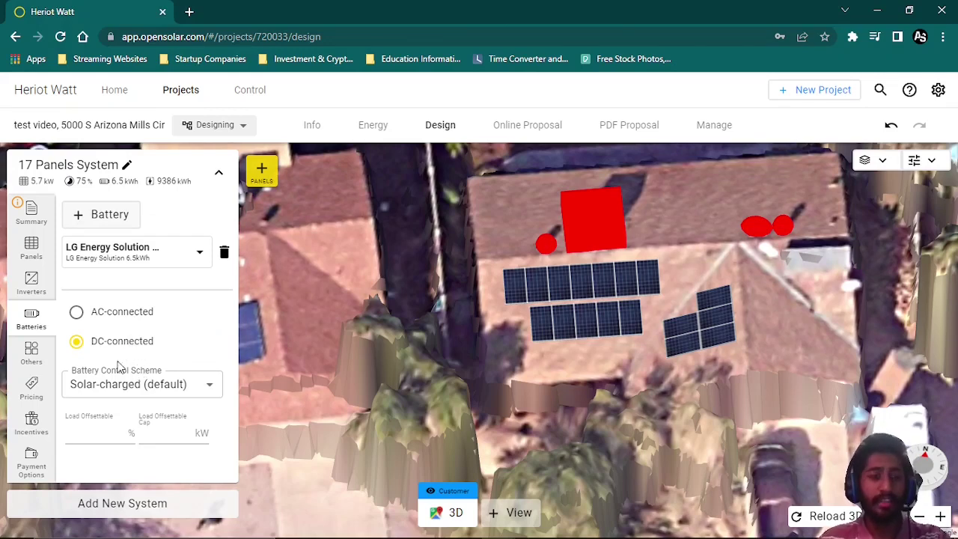
Look through the system's other components, pricing, incentives and payment options.
left_click(31, 349)
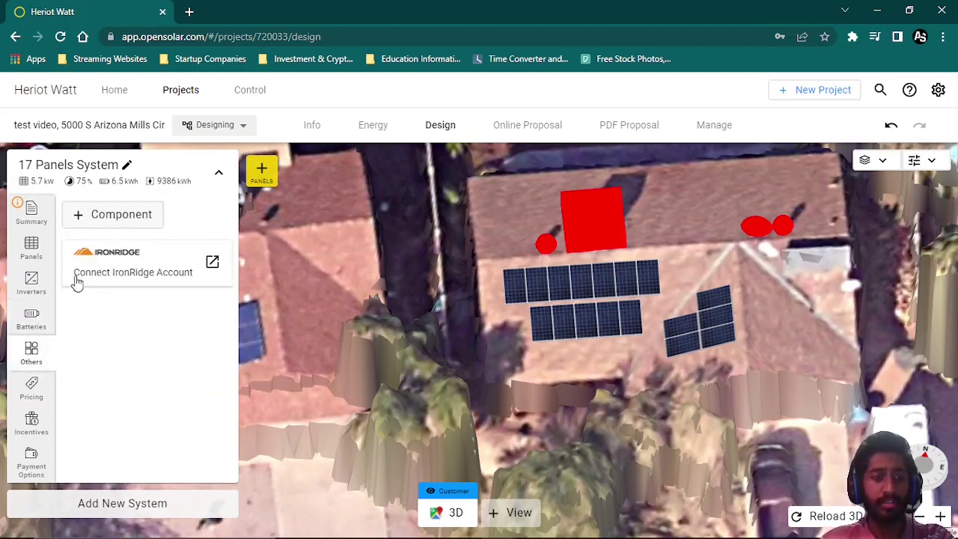
left_click(27, 397)
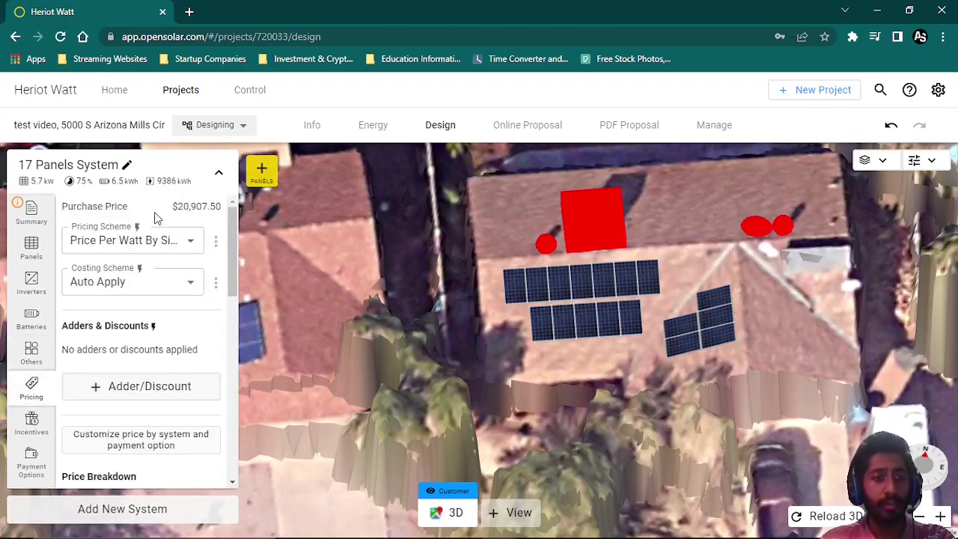
left_click(35, 422)
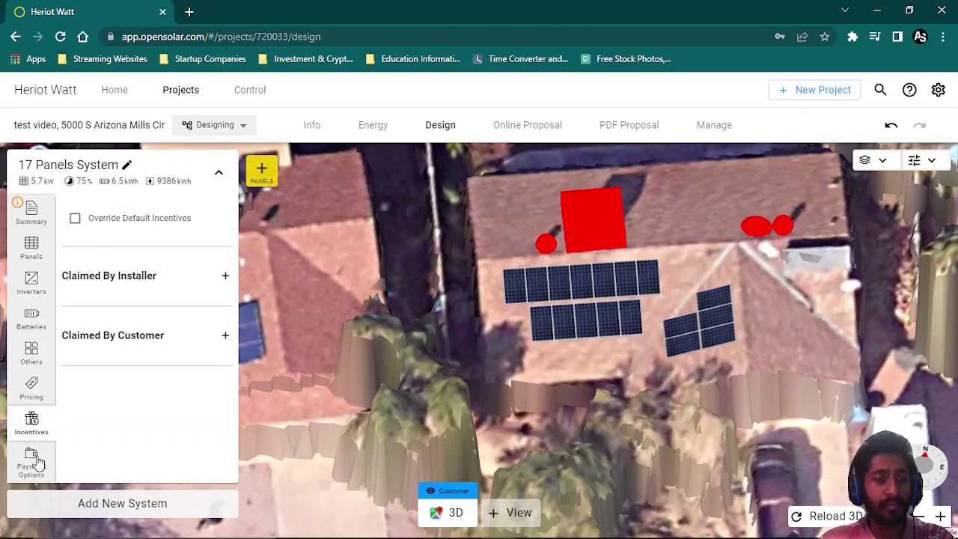
left_click(37, 461)
Return to the system summary and read through its hardware, price, annual output, consumption offset, bill reduction and self consumption.
left_click(31, 213)
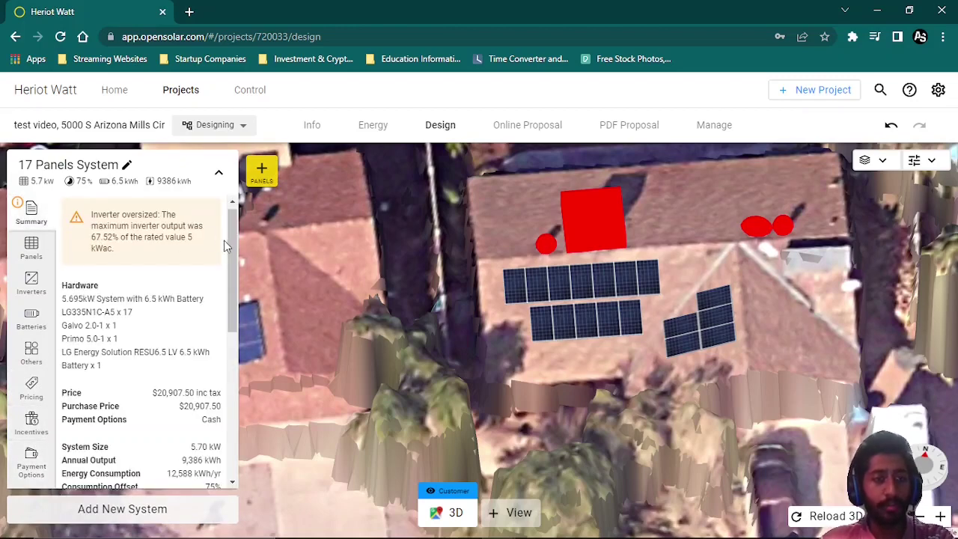
left_click_drag(232, 247, 234, 291)
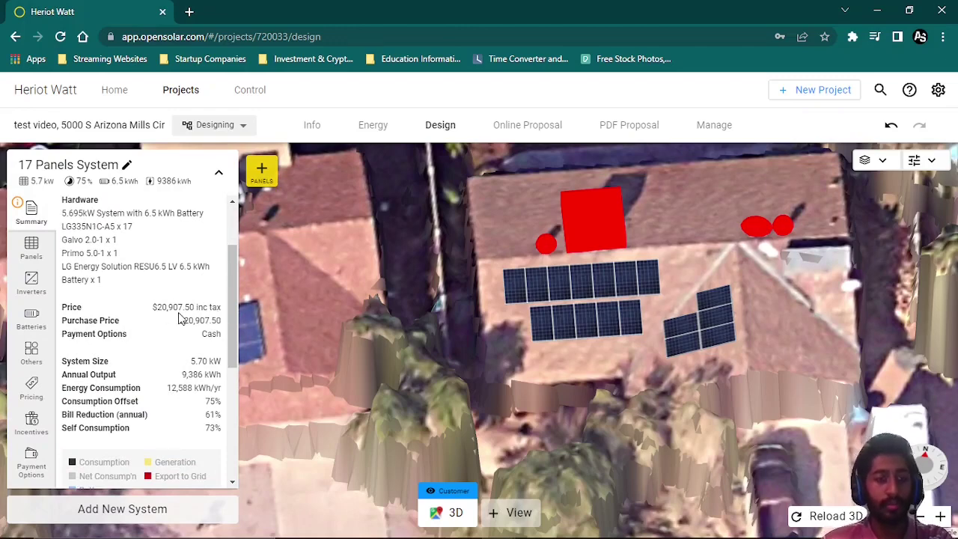
scroll(229, 339, "down", 1)
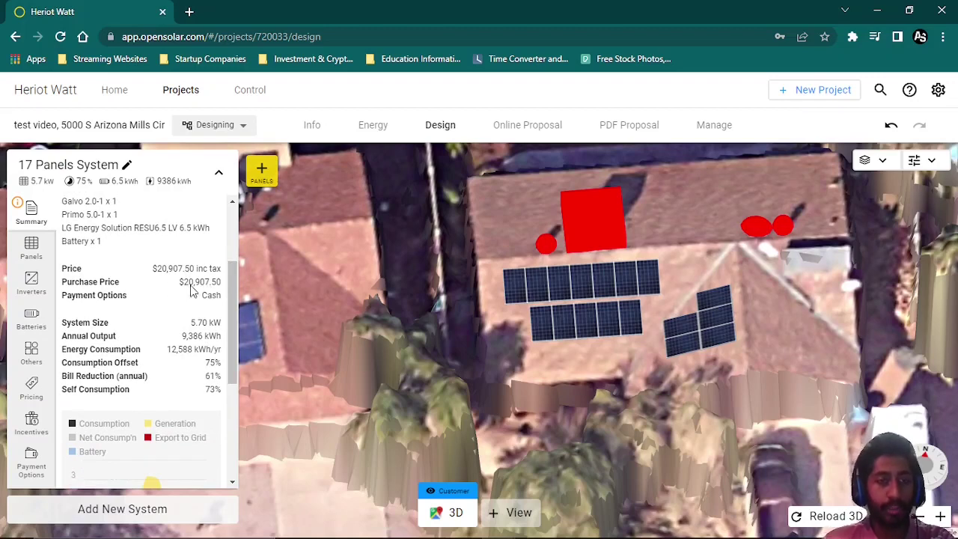
scroll(232, 300, "down", 2)
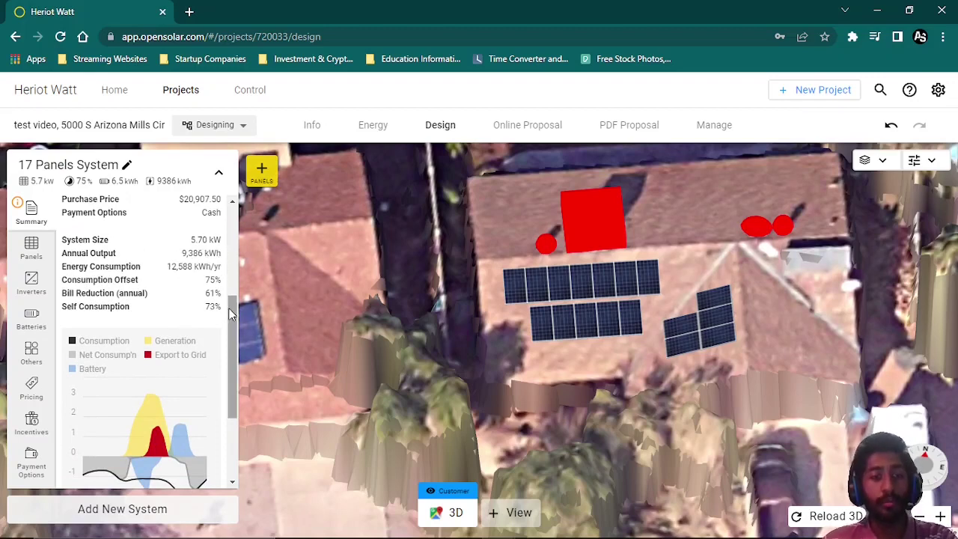
left_click_drag(230, 311, 233, 320)
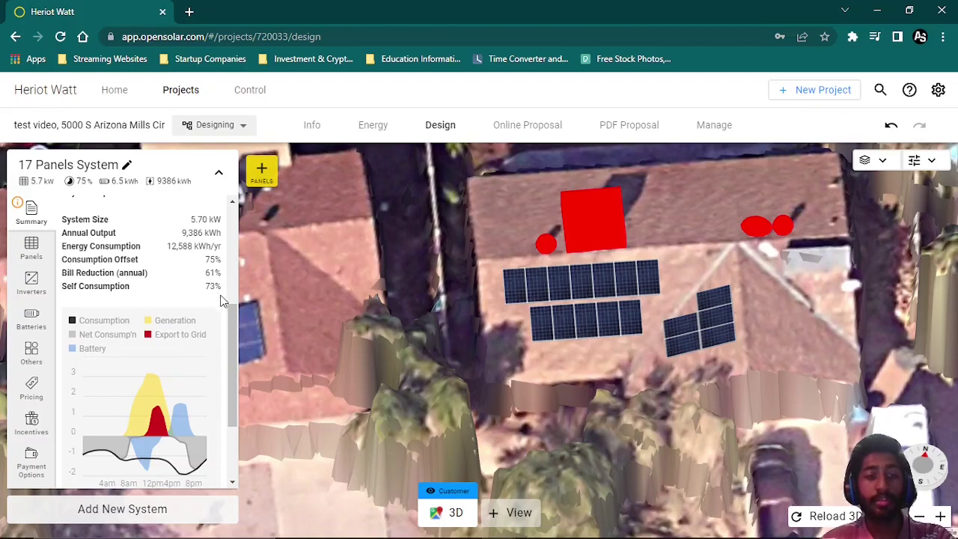
Step the summary's daily consumption and generation chart from January to December, and return to the hardware list.
left_click_drag(232, 316, 231, 350)
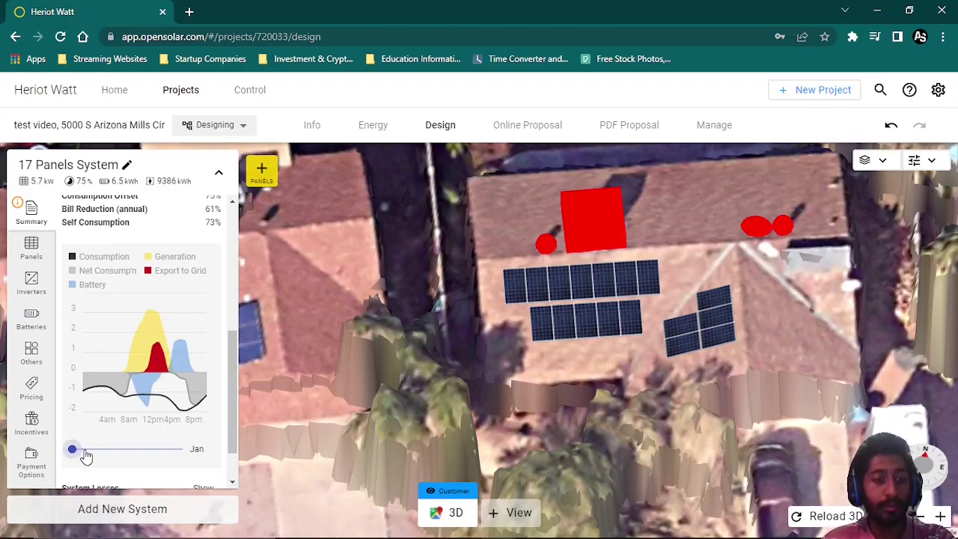
left_click_drag(93, 455, 178, 458)
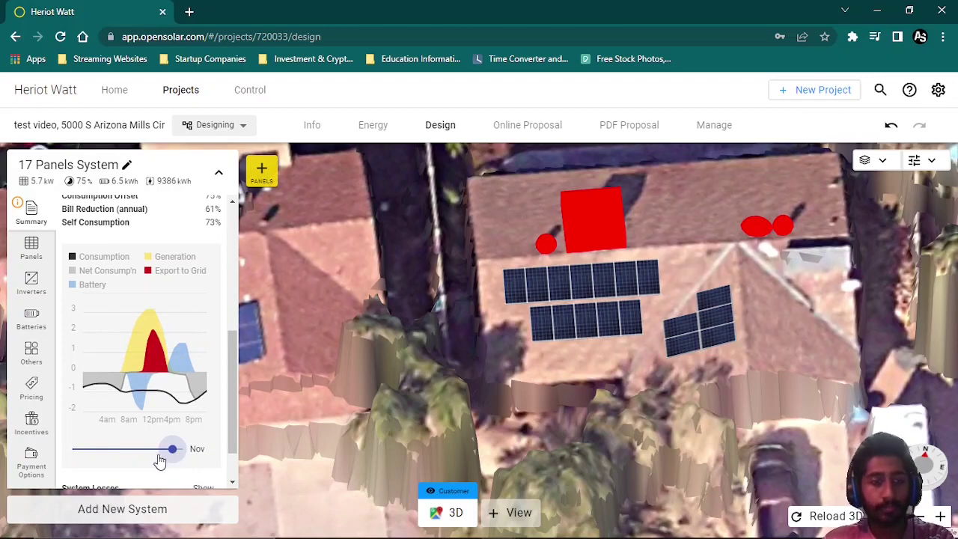
left_click(142, 453)
left_click(180, 459)
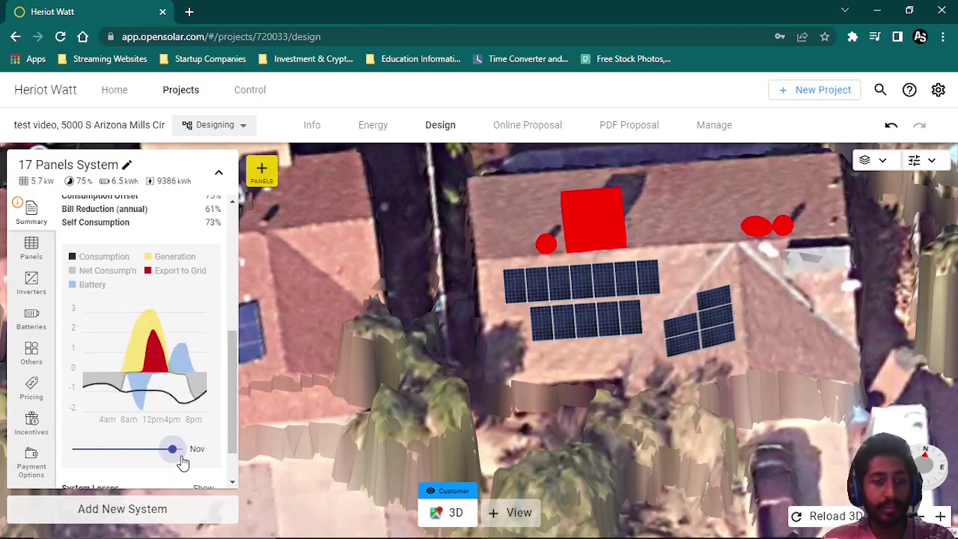
left_click(183, 458)
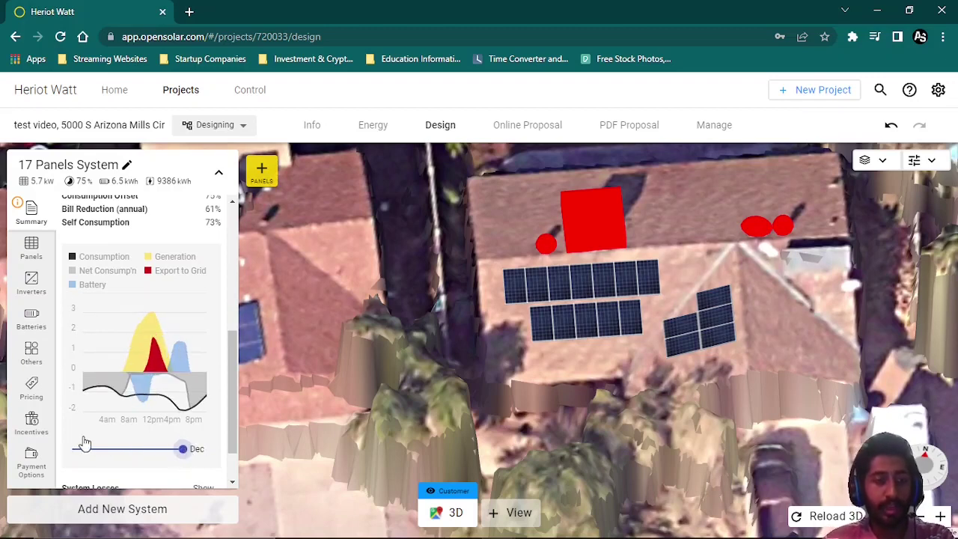
left_click_drag(230, 403, 222, 315)
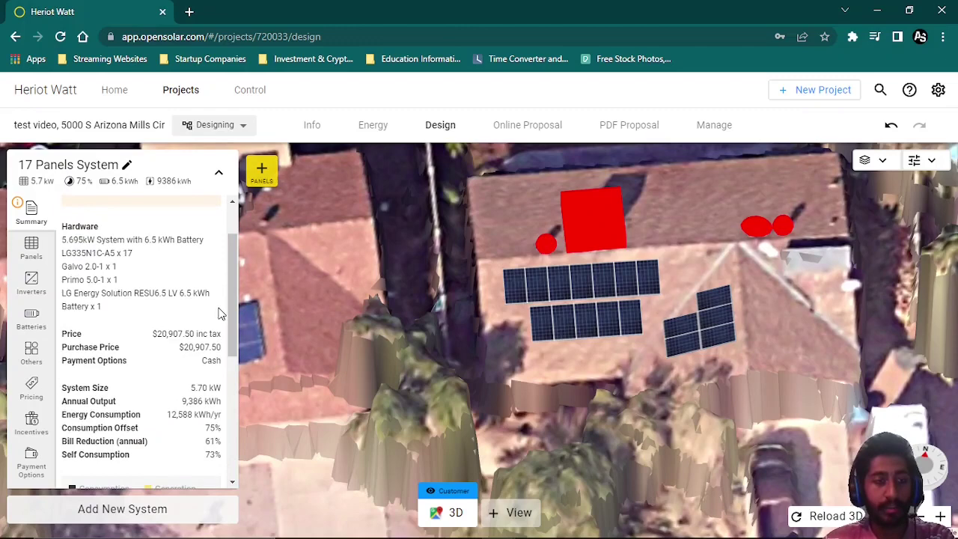
Inspect the 7-module panel group's settings and browse the available solar modules without selecting a different one.
left_click(530, 283)
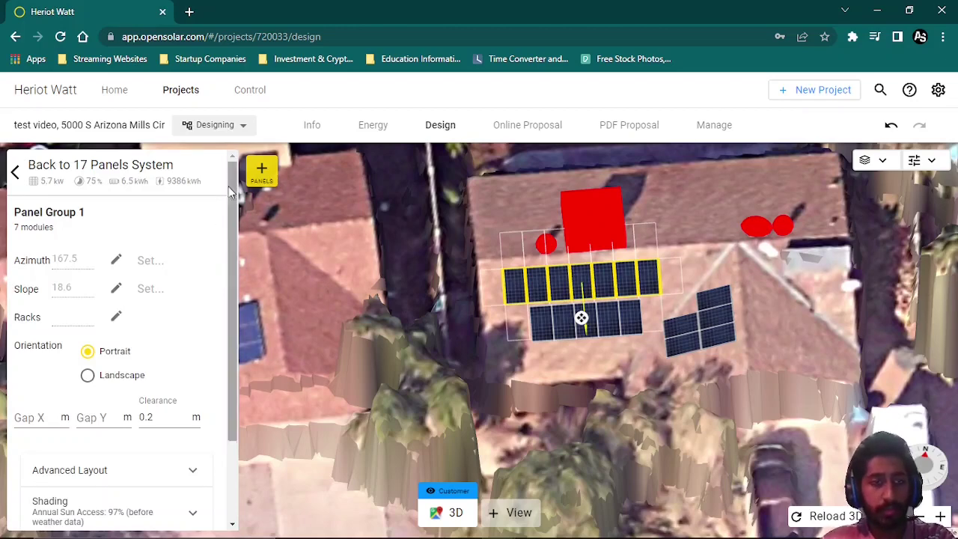
left_click(15, 172)
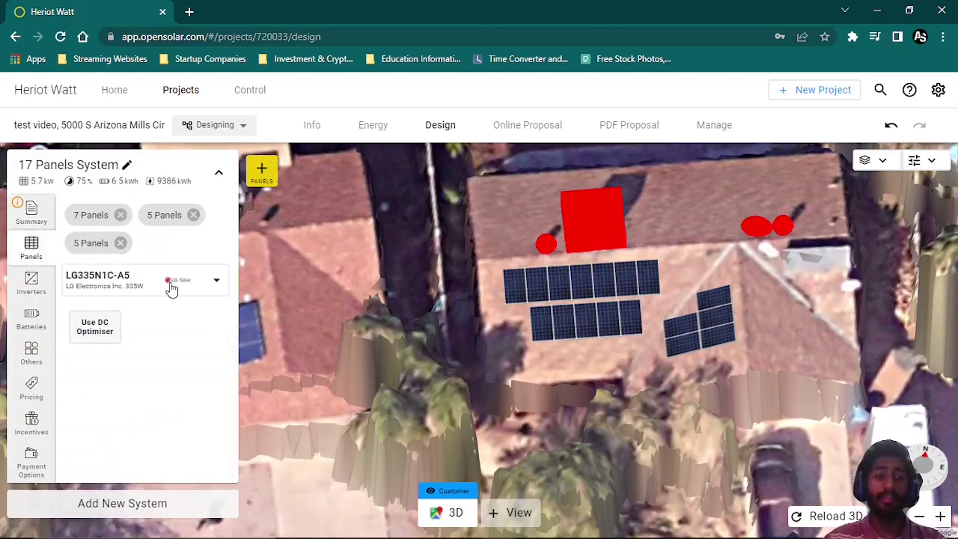
left_click(172, 283)
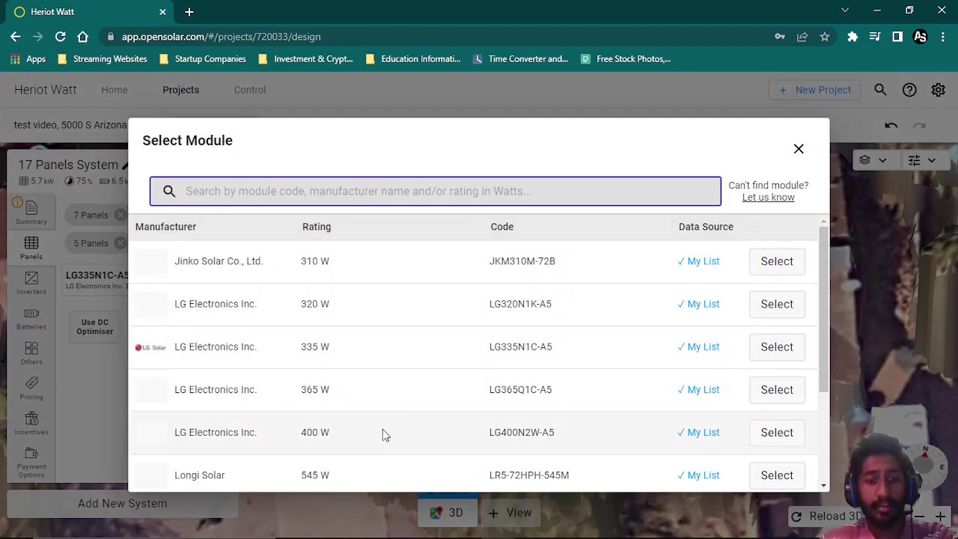
left_click_drag(825, 342, 828, 312)
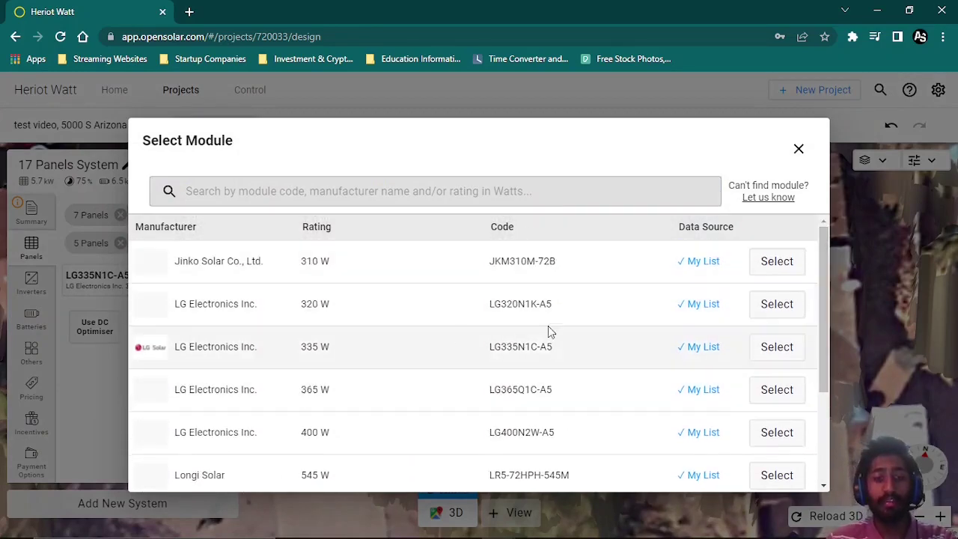
left_click(799, 150)
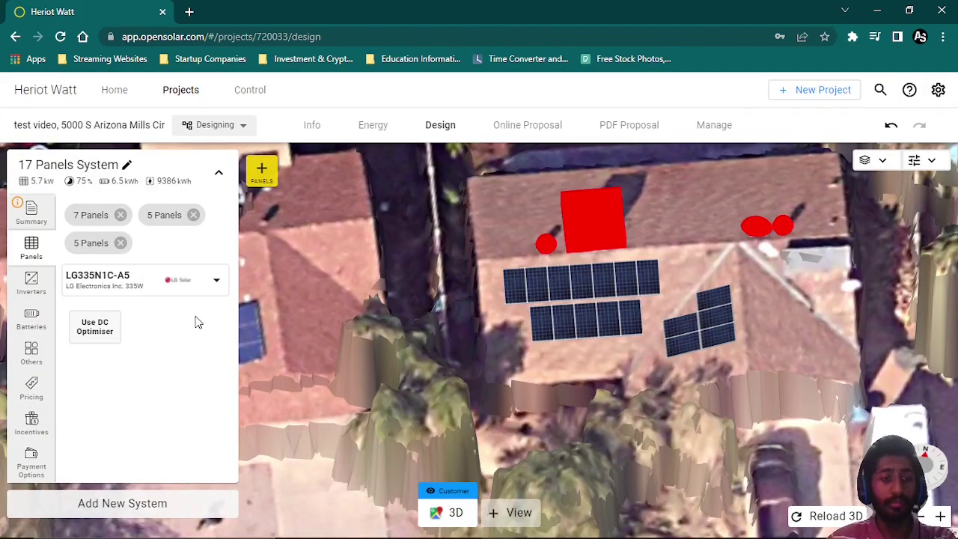
Collapse the 17 Panels System details and save the project.
left_click(218, 173)
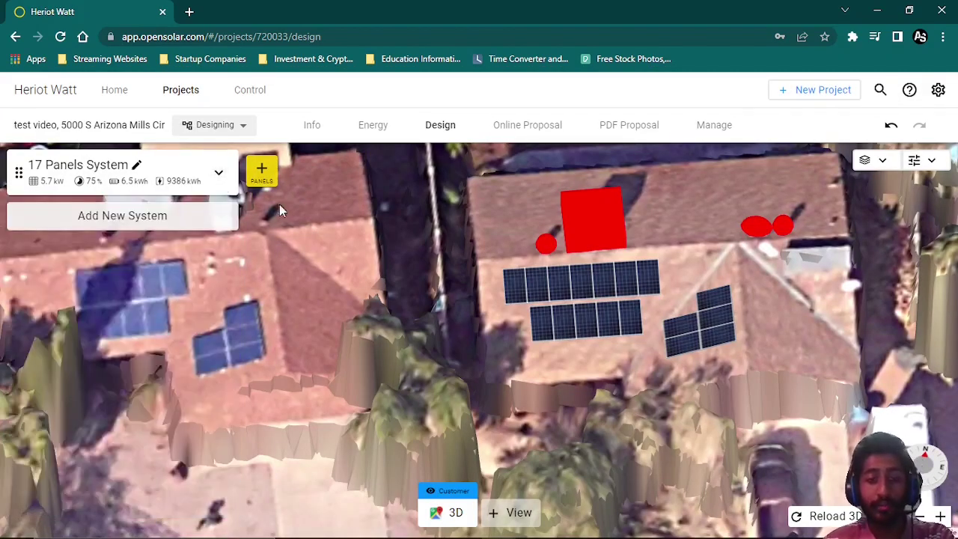
left_click(475, 371)
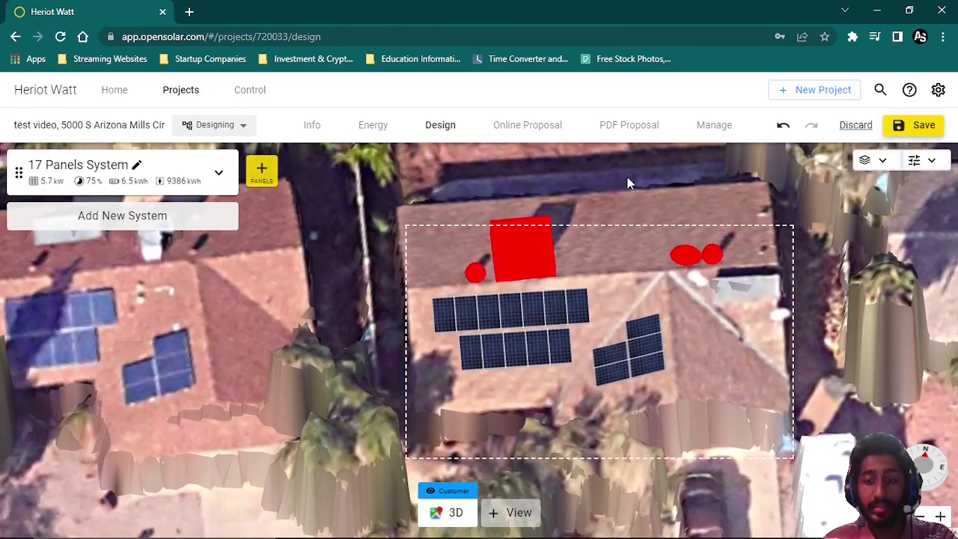
left_click(922, 126)
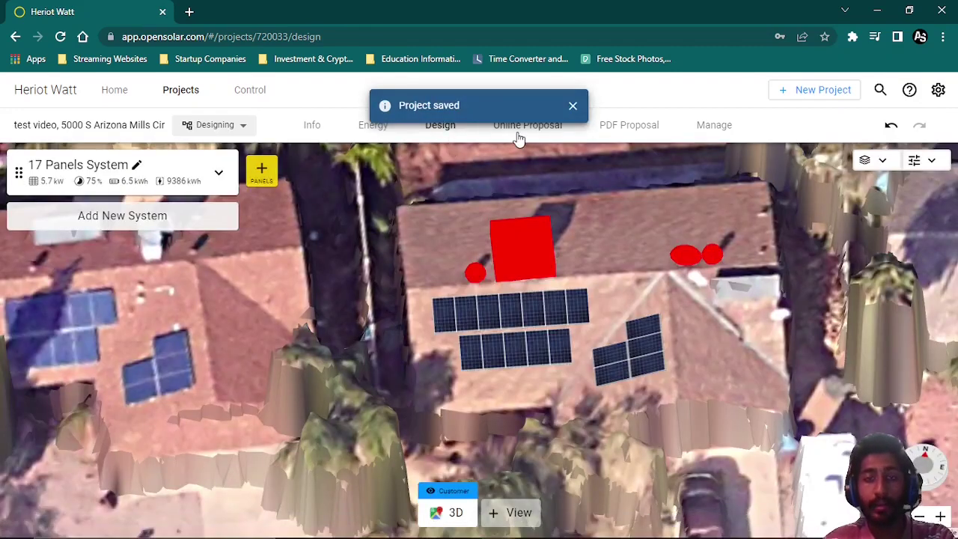
Open the online proposal past its welcome message and review the savings, net cost, roof layout and solution components.
left_click(519, 137)
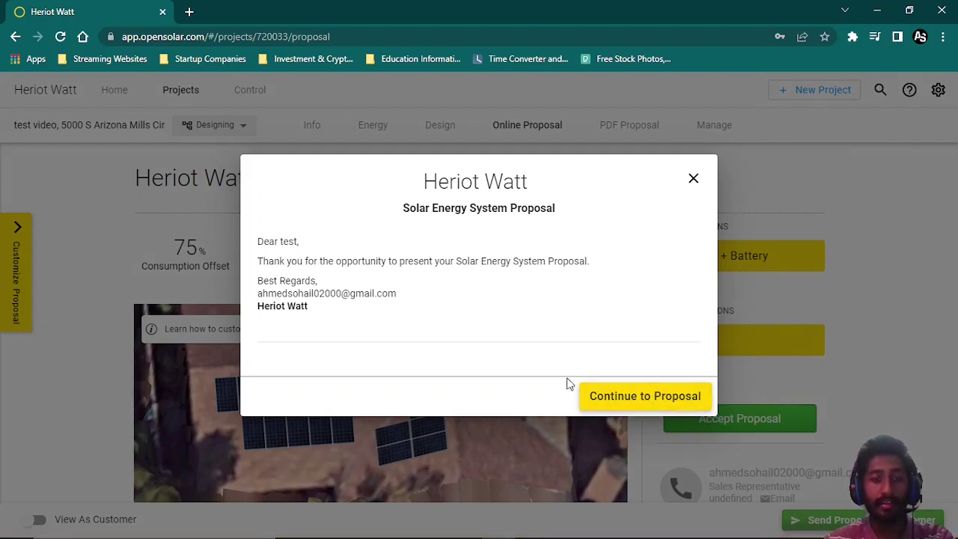
left_click(608, 389)
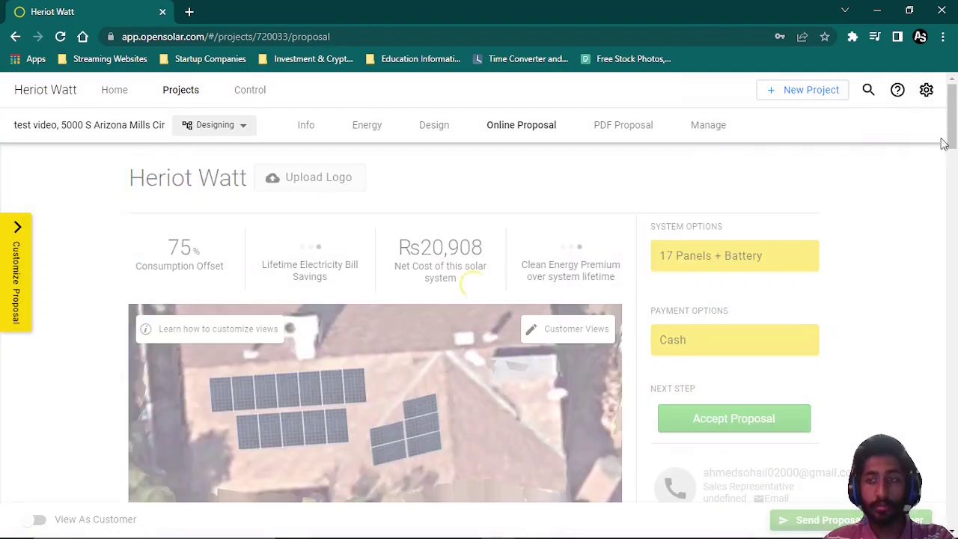
scroll(344, 217, "down", 1)
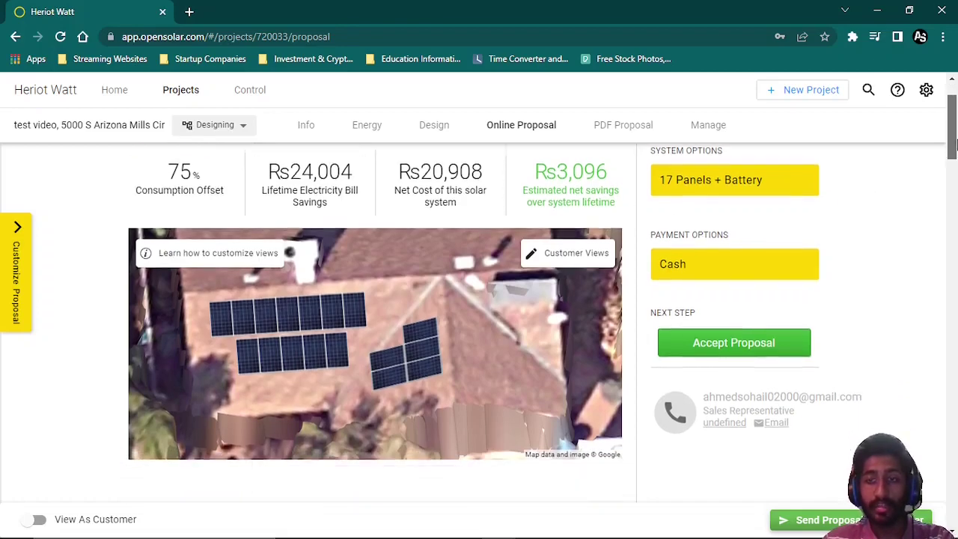
left_click_drag(954, 135, 953, 149)
scroll(449, 225, "down", 4)
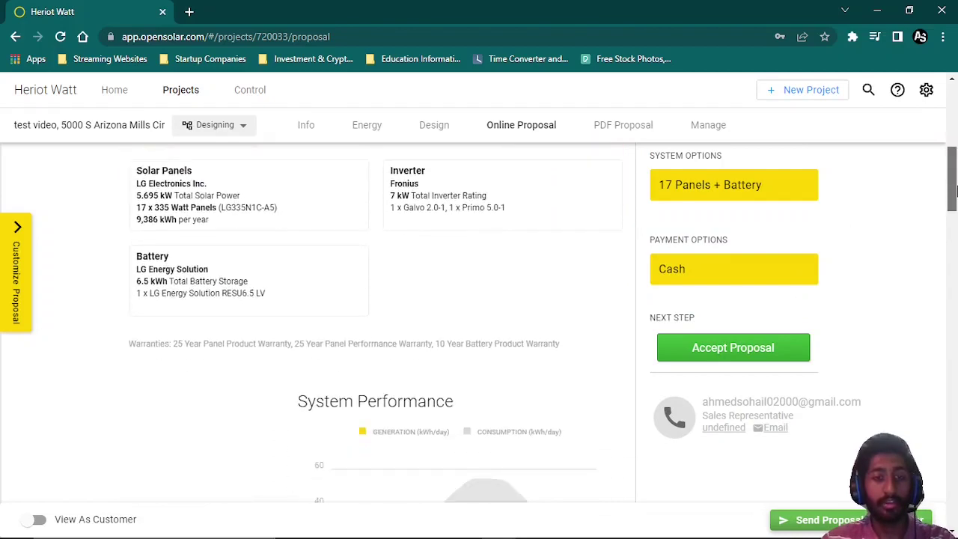
scroll(286, 218, "up", 1)
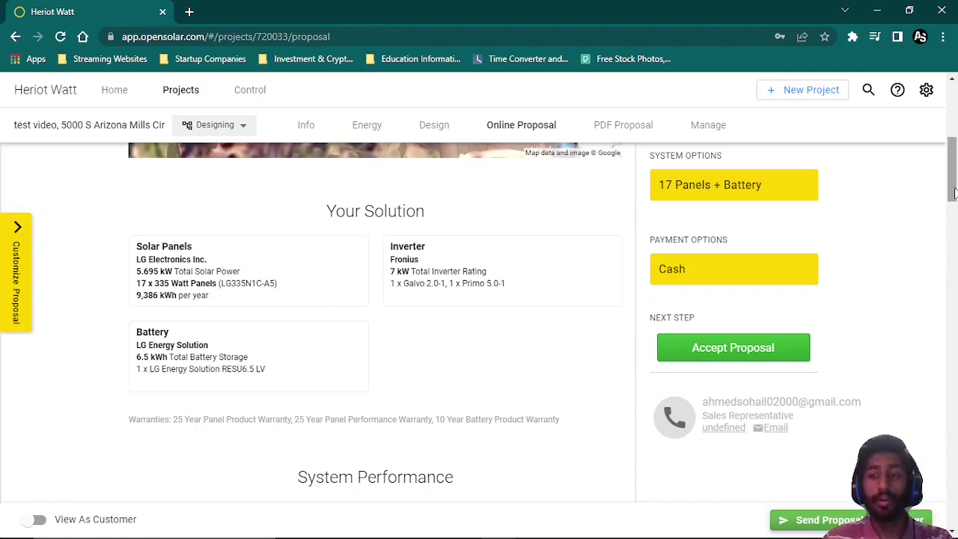
Review the online proposal's solution components, System Performance chart and Environmental Benefits.
left_click_drag(954, 191, 954, 219)
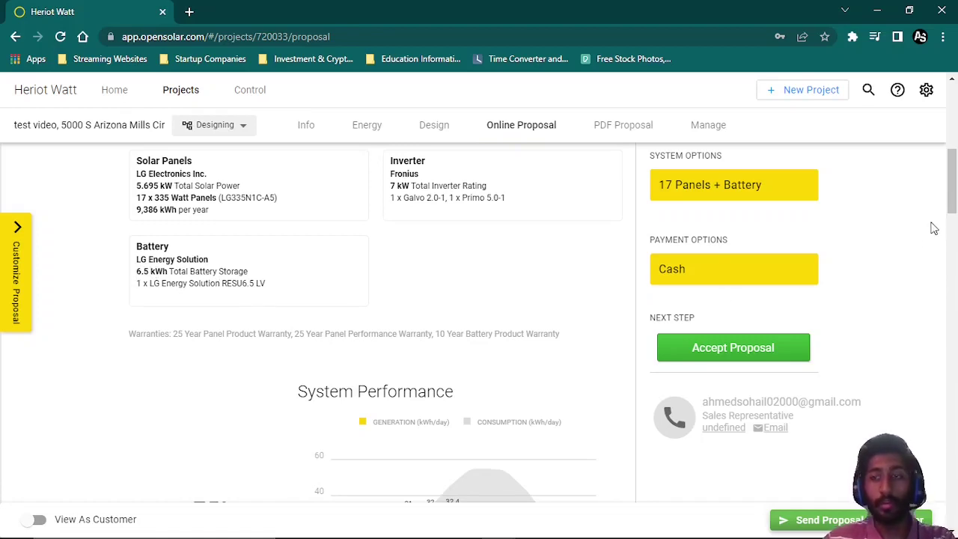
left_click_drag(954, 190, 955, 215)
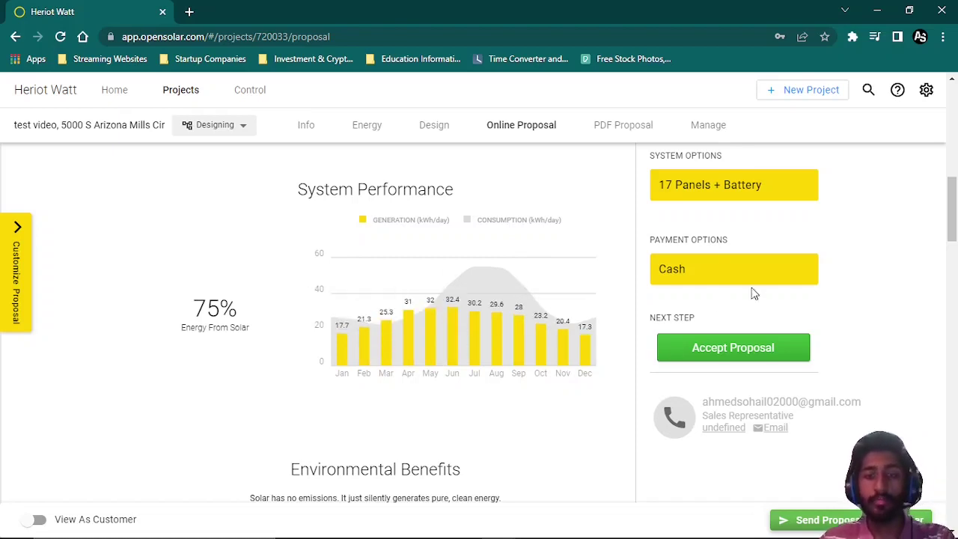
left_click_drag(949, 220, 953, 263)
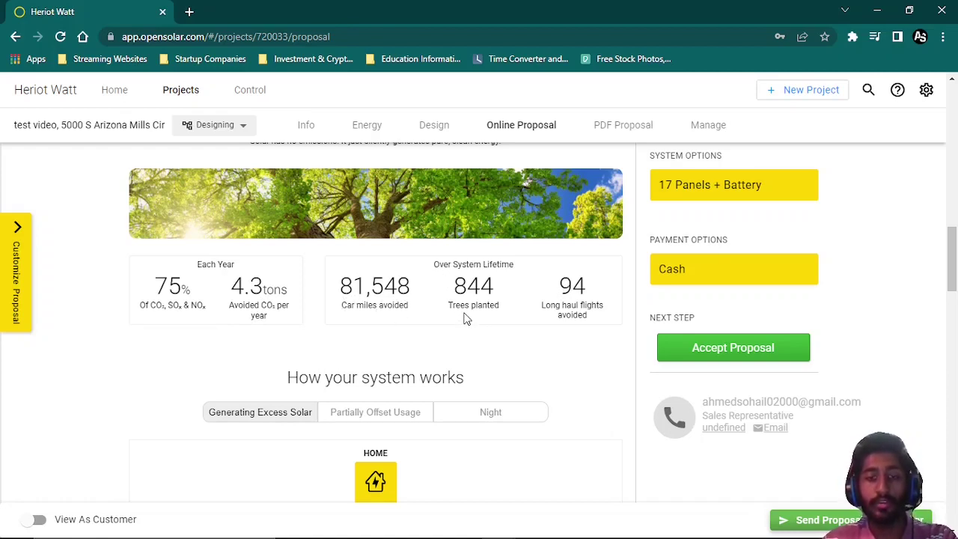
Show the system's energy flow diagram for Partially Offset Usage and Night, and return it to Generating Excess Solar.
left_click_drag(953, 259, 954, 288)
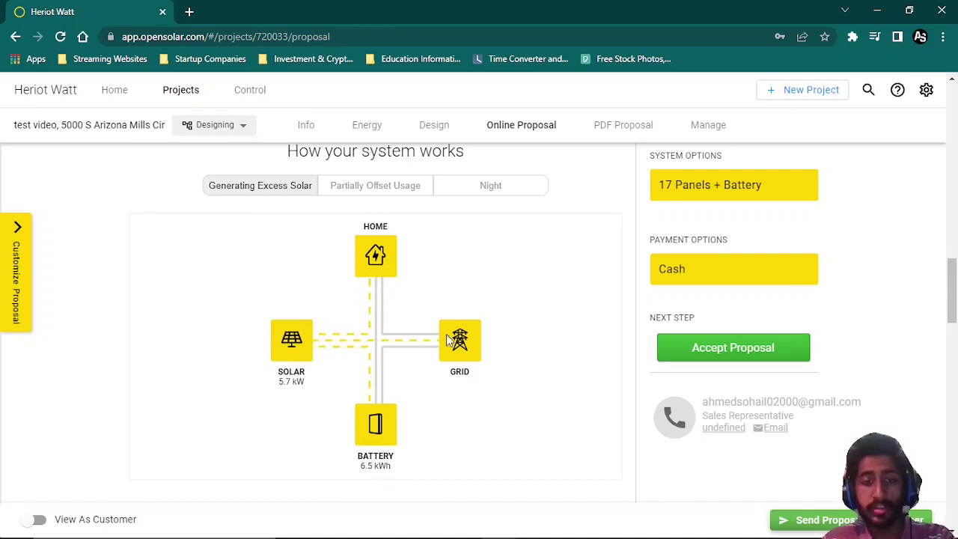
left_click(355, 187)
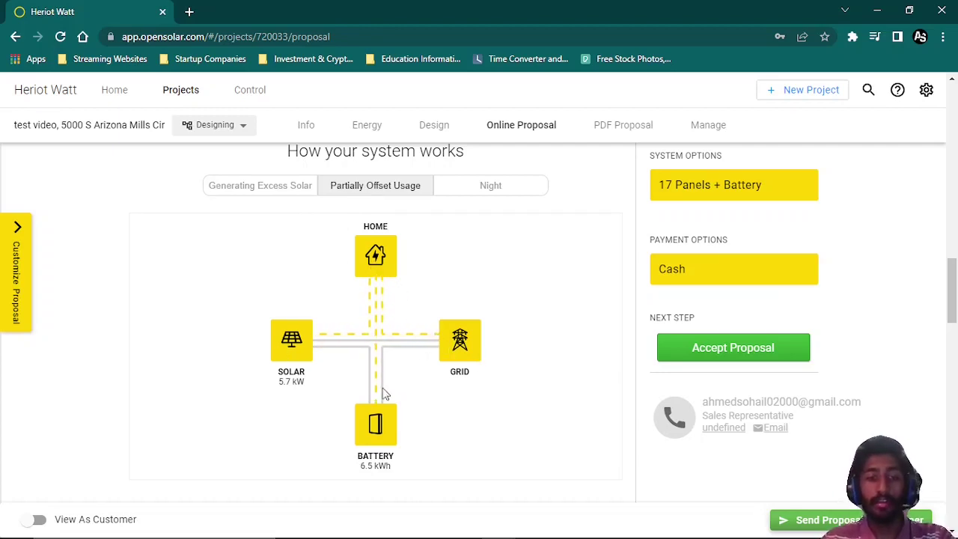
left_click(480, 191)
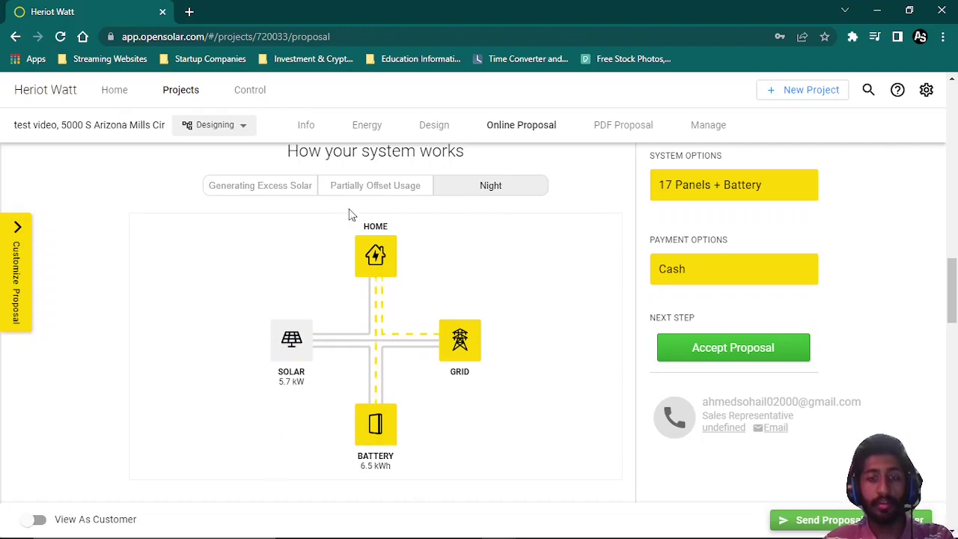
left_click(261, 185)
Examine the Electricity Bill Savings charts, reading the new monthly bill and the cumulative savings from year 1 to year 20.
left_click_drag(954, 289, 897, 314)
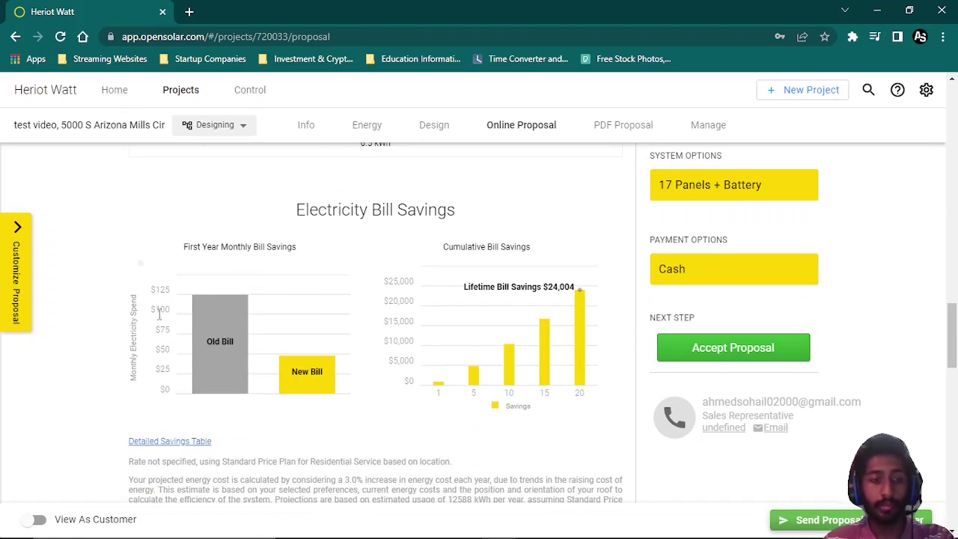
mouse_move(313, 391)
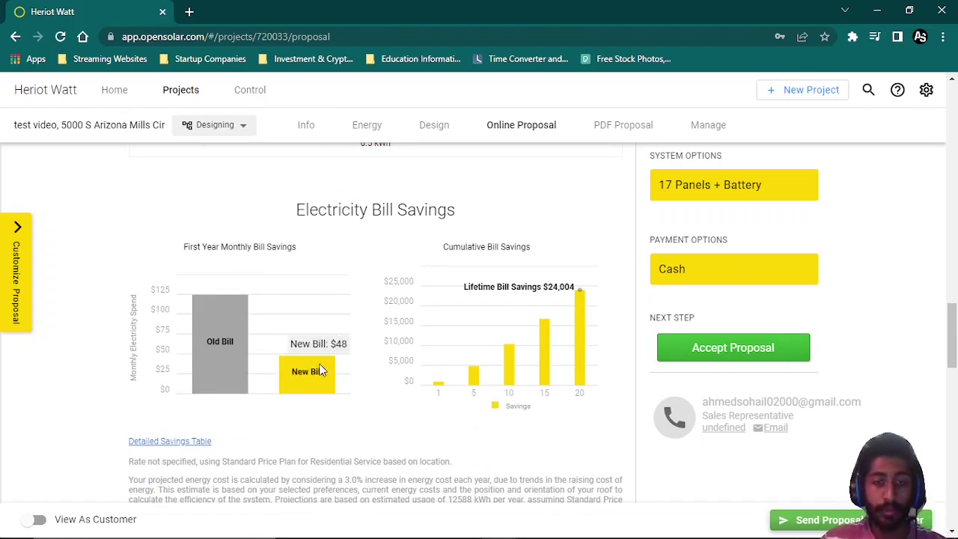
mouse_move(442, 389)
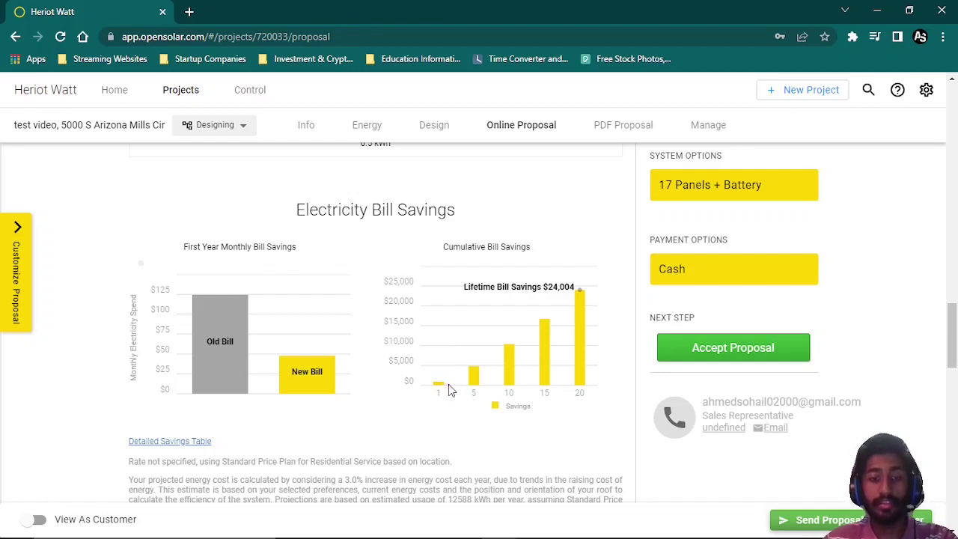
mouse_move(476, 386)
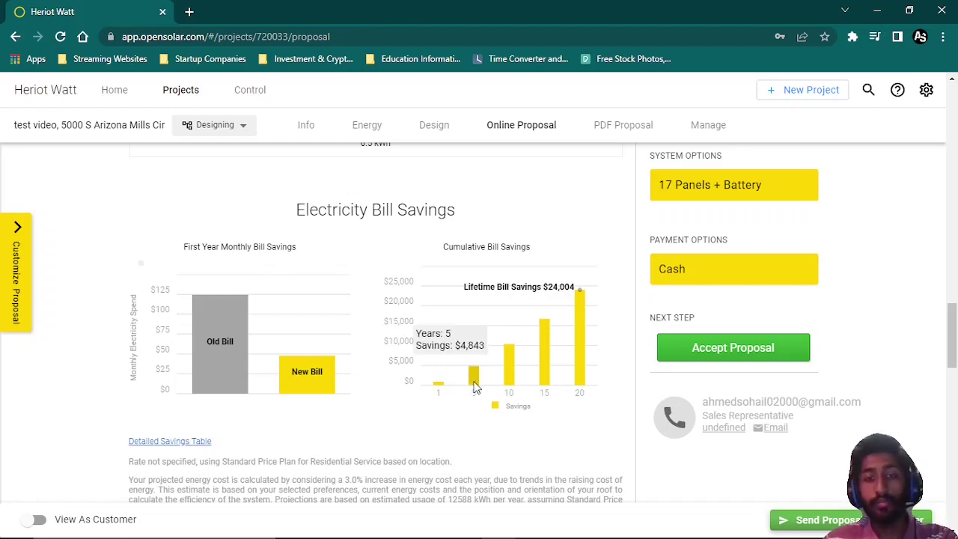
mouse_move(510, 374)
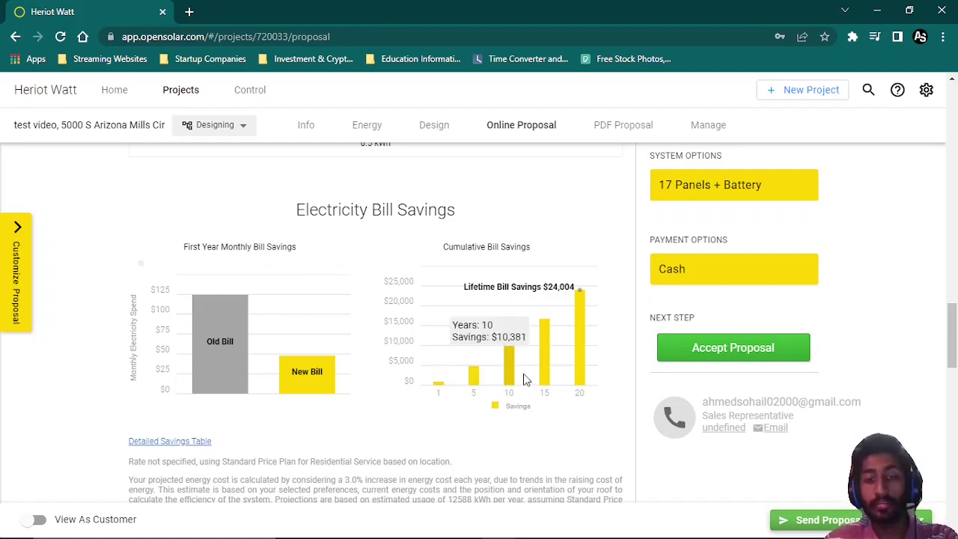
mouse_move(545, 377)
mouse_move(583, 369)
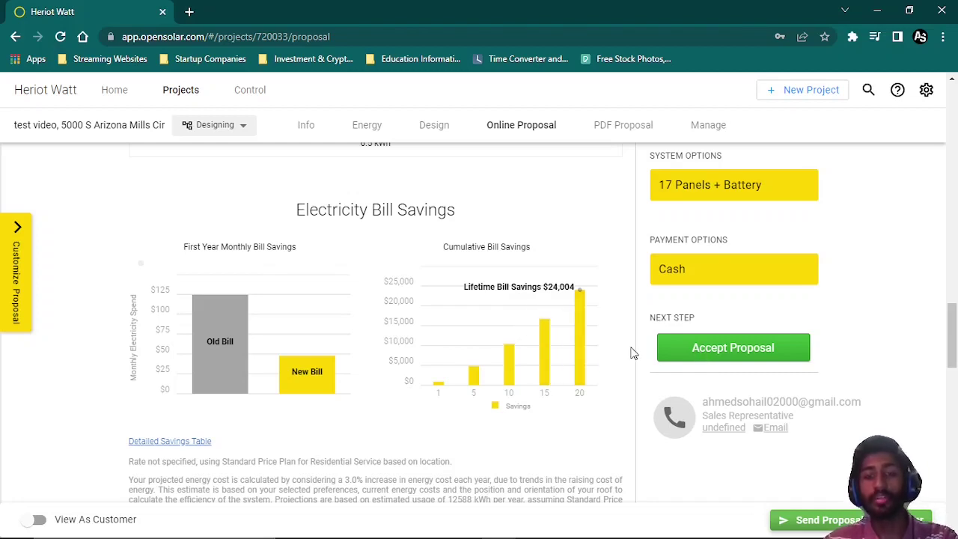
Review the proposed tariff details, Net Financial Impact and cash quotation, and return to the start of the online proposal.
scroll(940, 334, "down", 5)
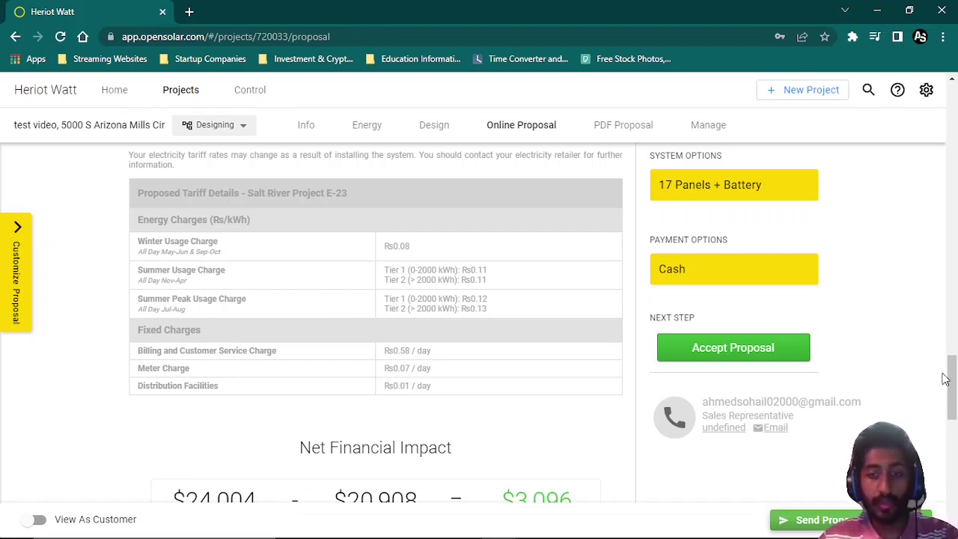
scroll(948, 378, "down", 3)
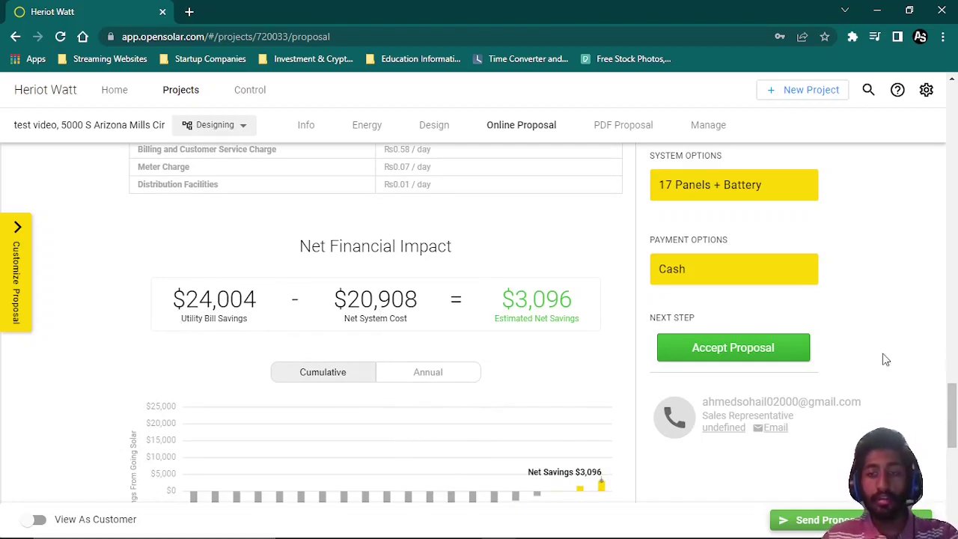
scroll(951, 396, "down", 3)
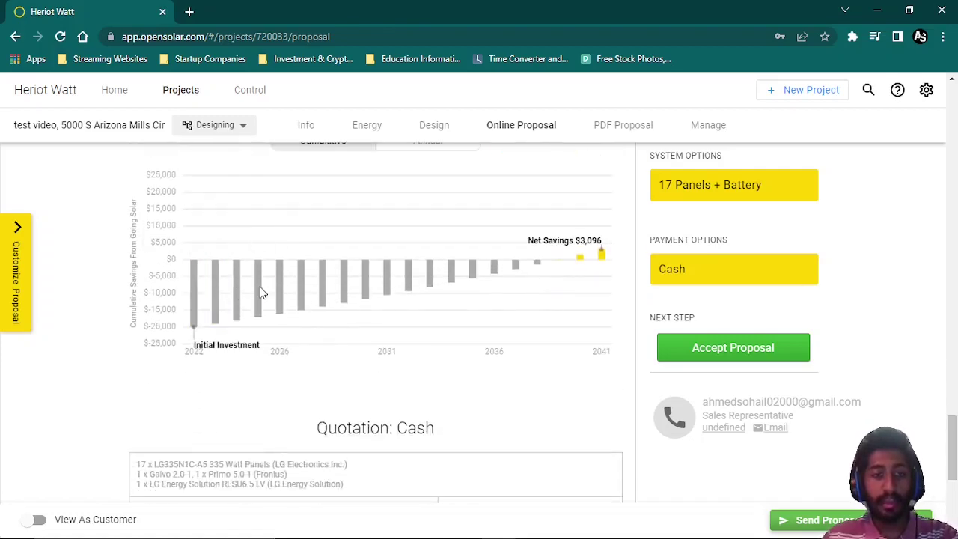
scroll(955, 483, "down", 4)
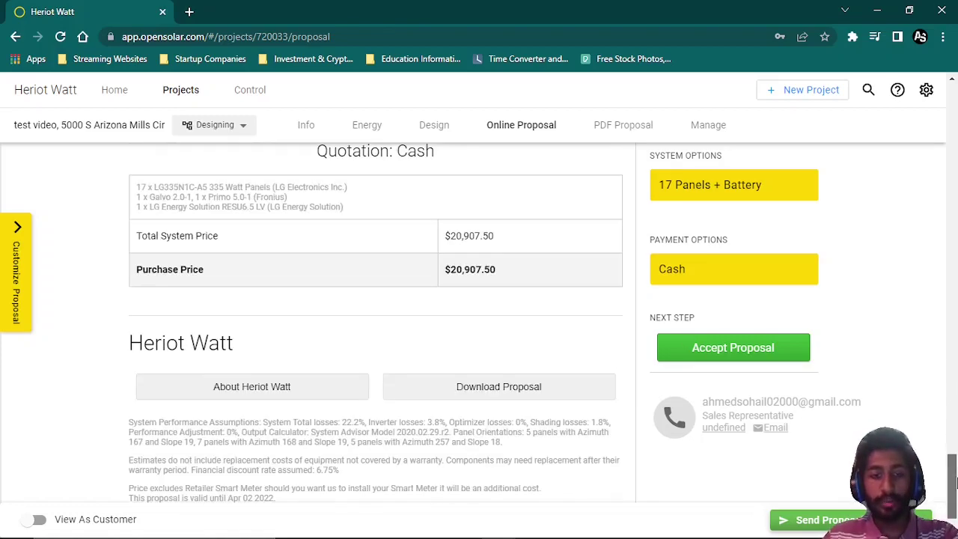
scroll(954, 483, "up", 20)
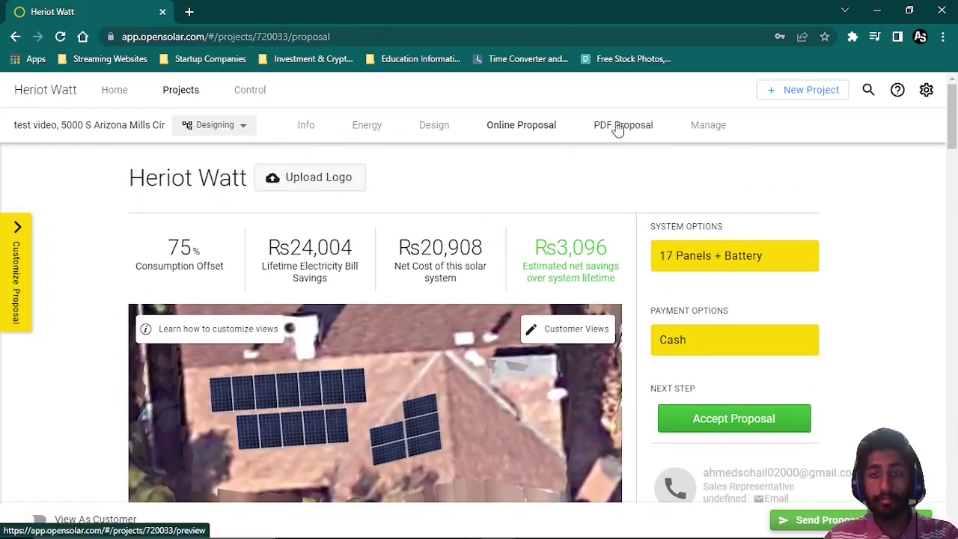
Open the project's PDF proposal and view its cover page.
left_click(621, 125)
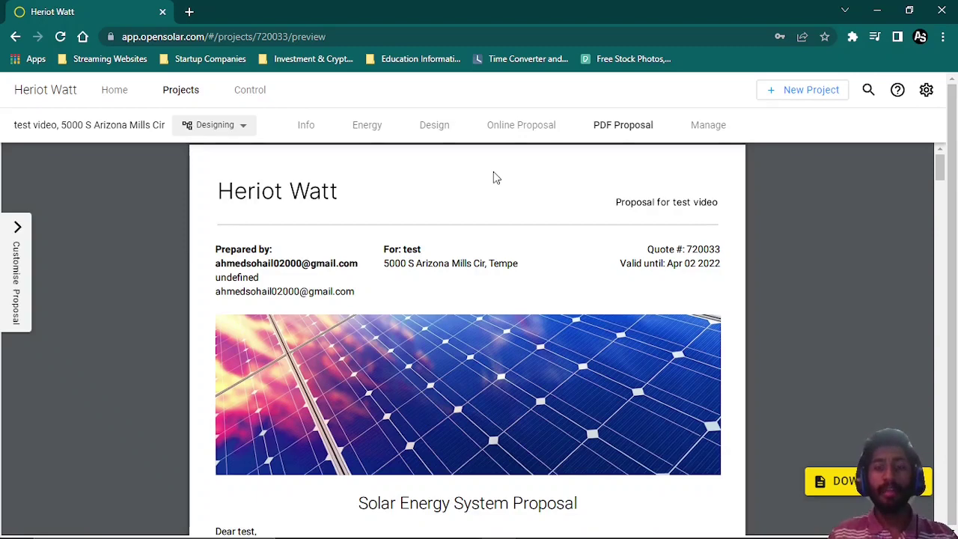
left_click_drag(943, 166, 831, 232)
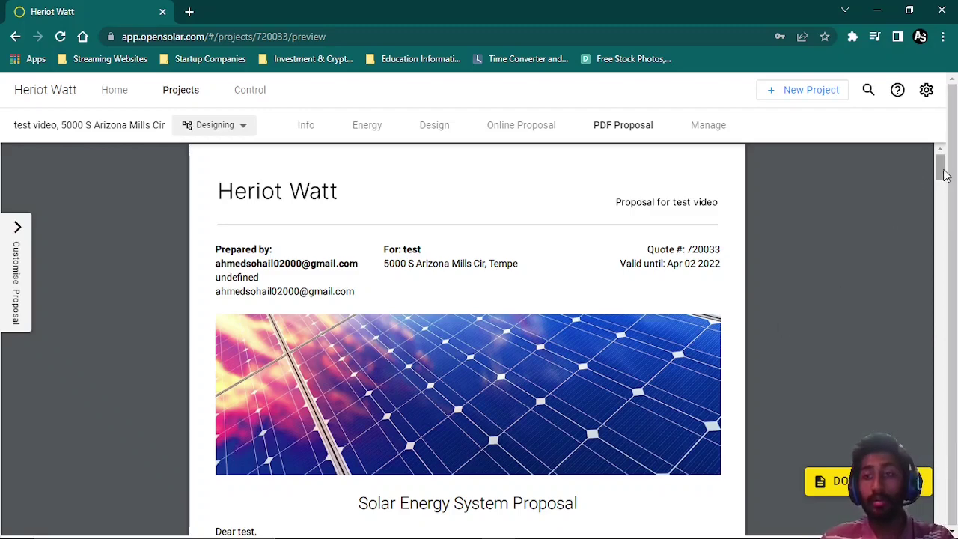
mouse_move(941, 172)
left_mouse_down()
mouse_move(941, 182)
mouse_move(941, 172)
left_mouse_up()
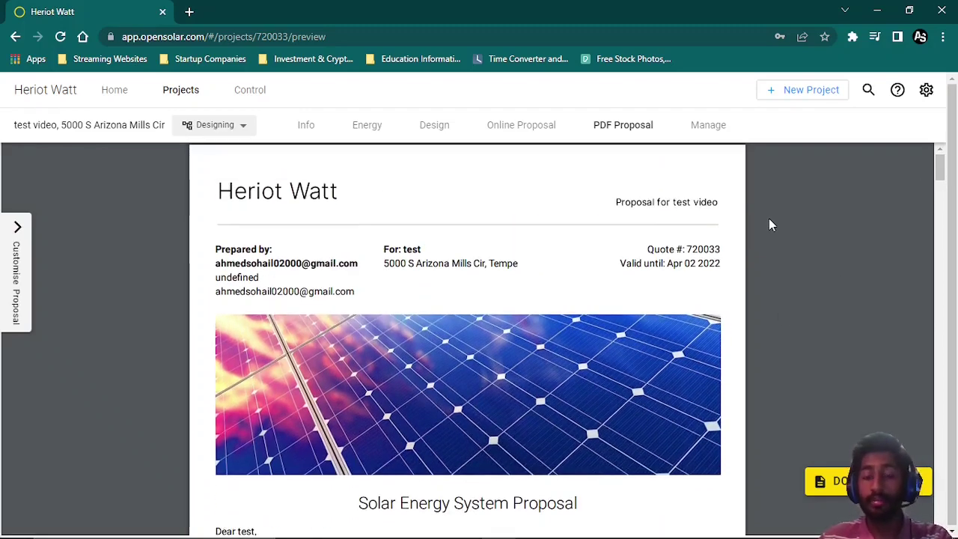